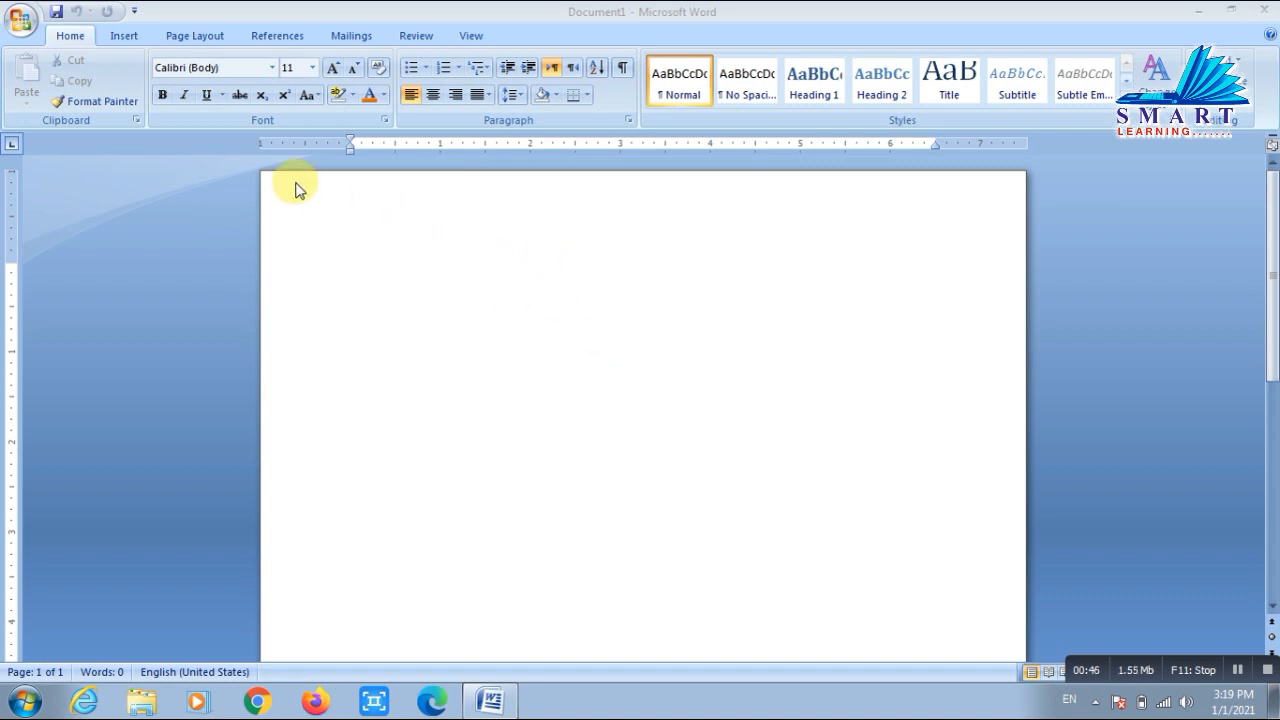
- Add a box page border to the whole document using the thick-thin double line style at 4½ pt width
{"action": "left_click", "coordinate": [576, 352]}
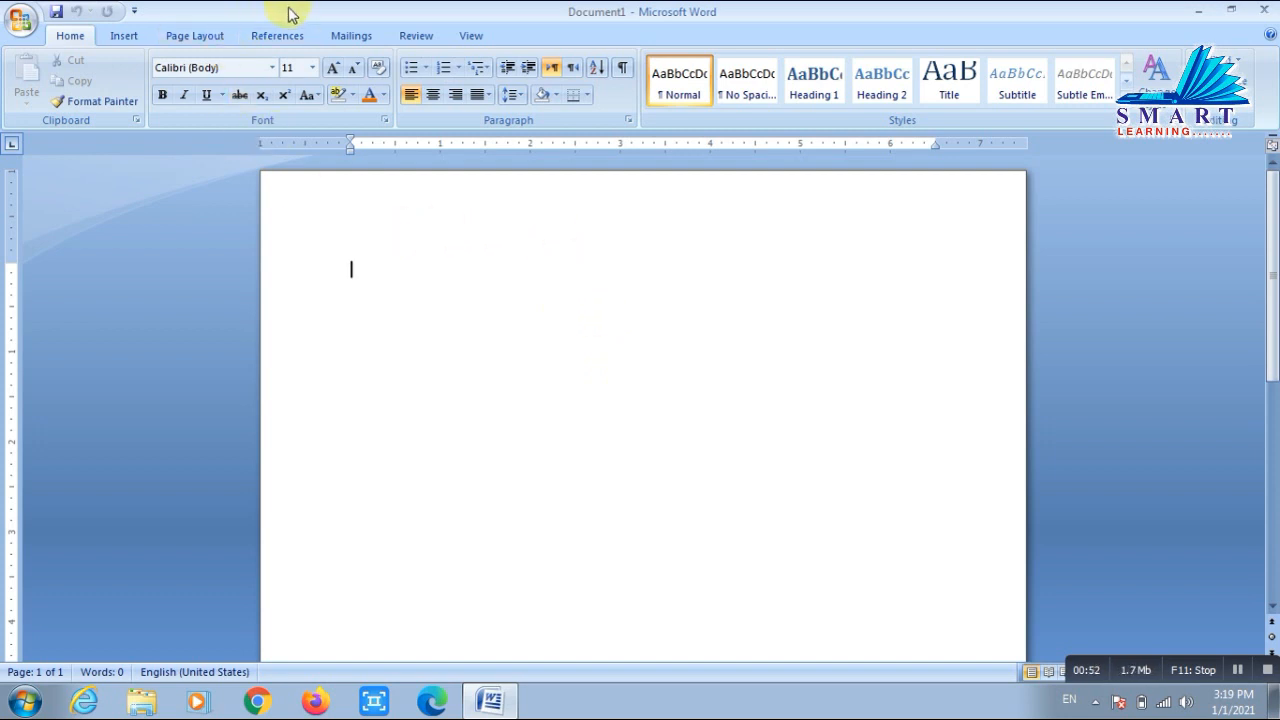
{"action": "left_click", "coordinate": [199, 37]}
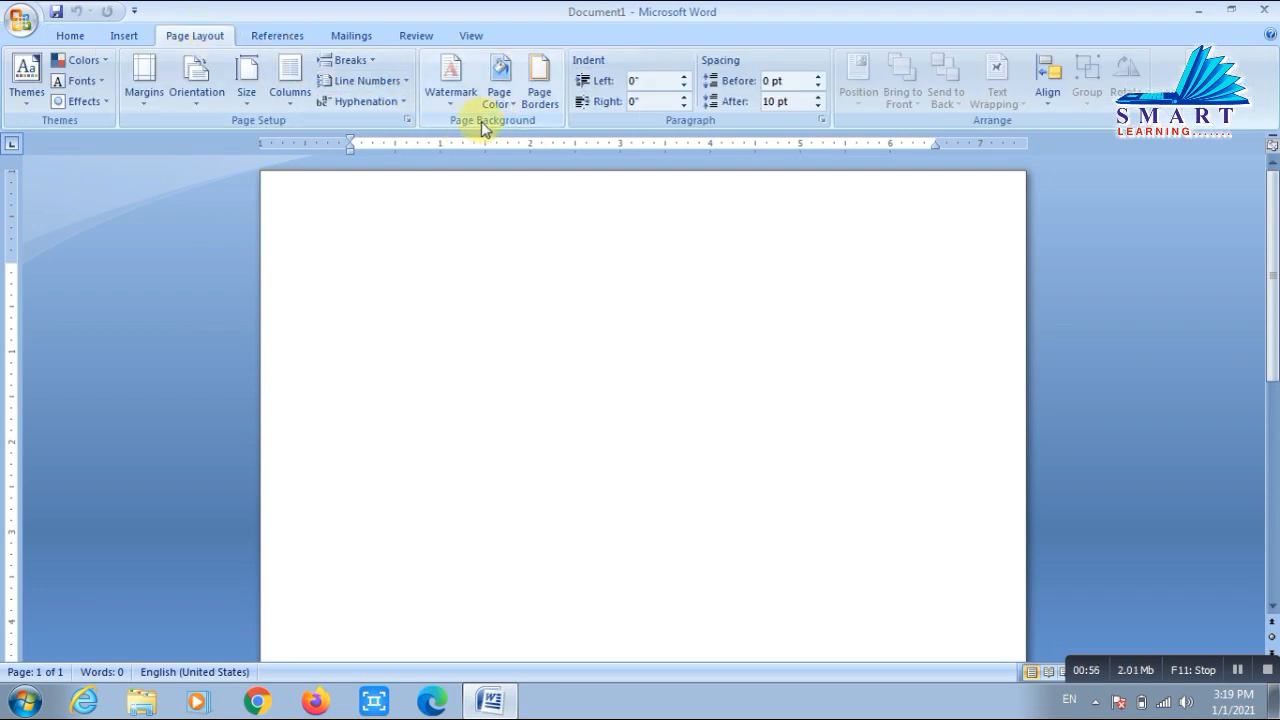
{"action": "left_click", "coordinate": [538, 98]}
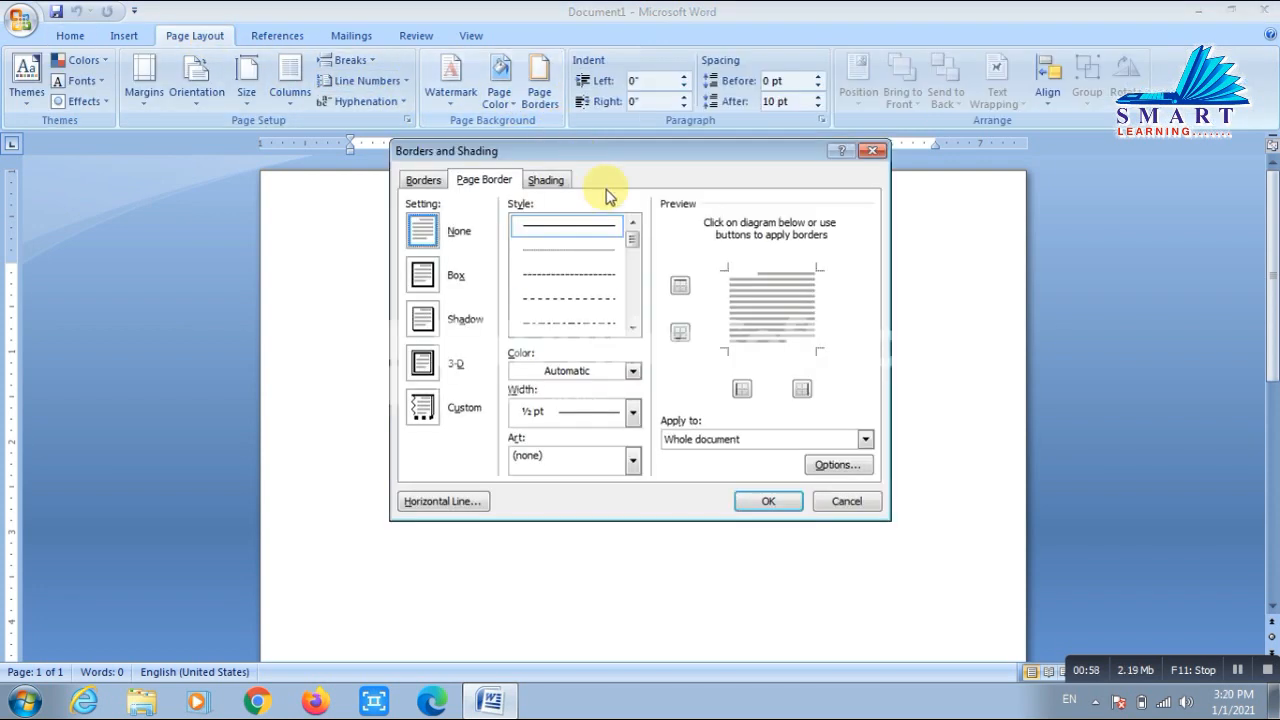
{"action": "left_click", "coordinate": [633, 329]}
{"action": "left_click", "coordinate": [633, 329]}
{"action": "left_click", "coordinate": [633, 329]}
{"action": "left_click", "coordinate": [633, 329]}
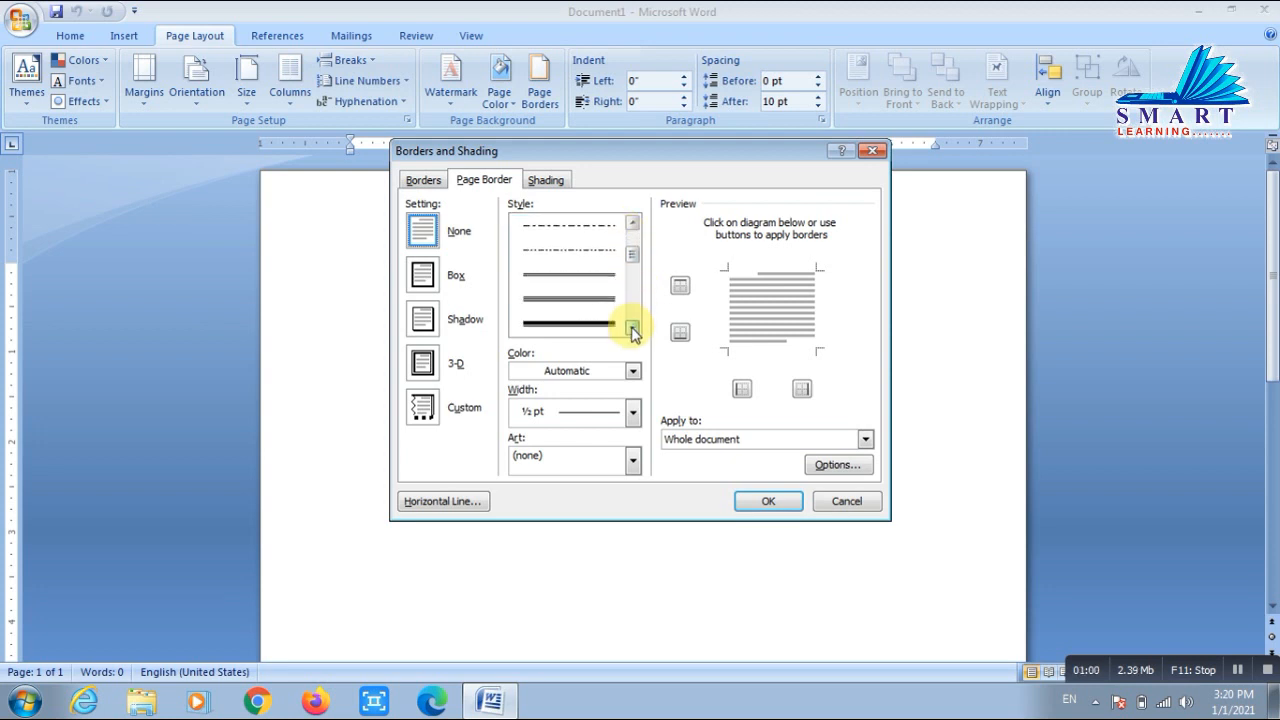
{"action": "left_click", "coordinate": [578, 323]}
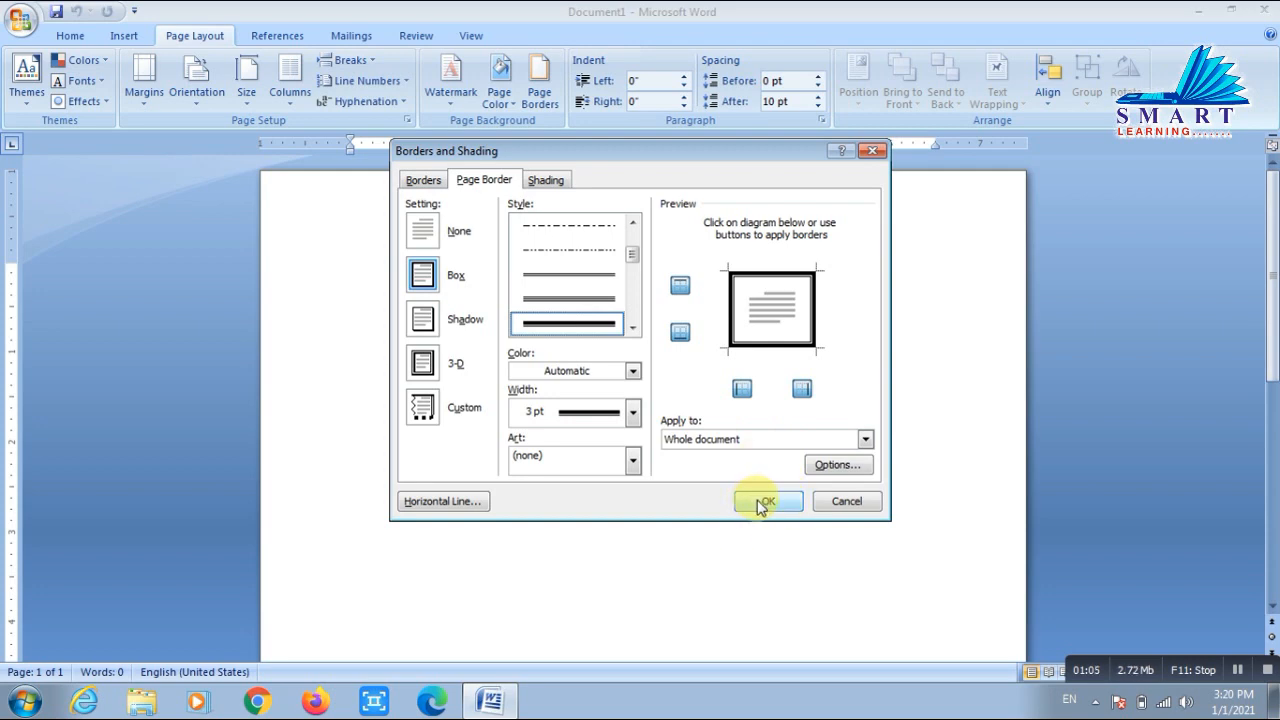
{"action": "left_click", "coordinate": [632, 412]}
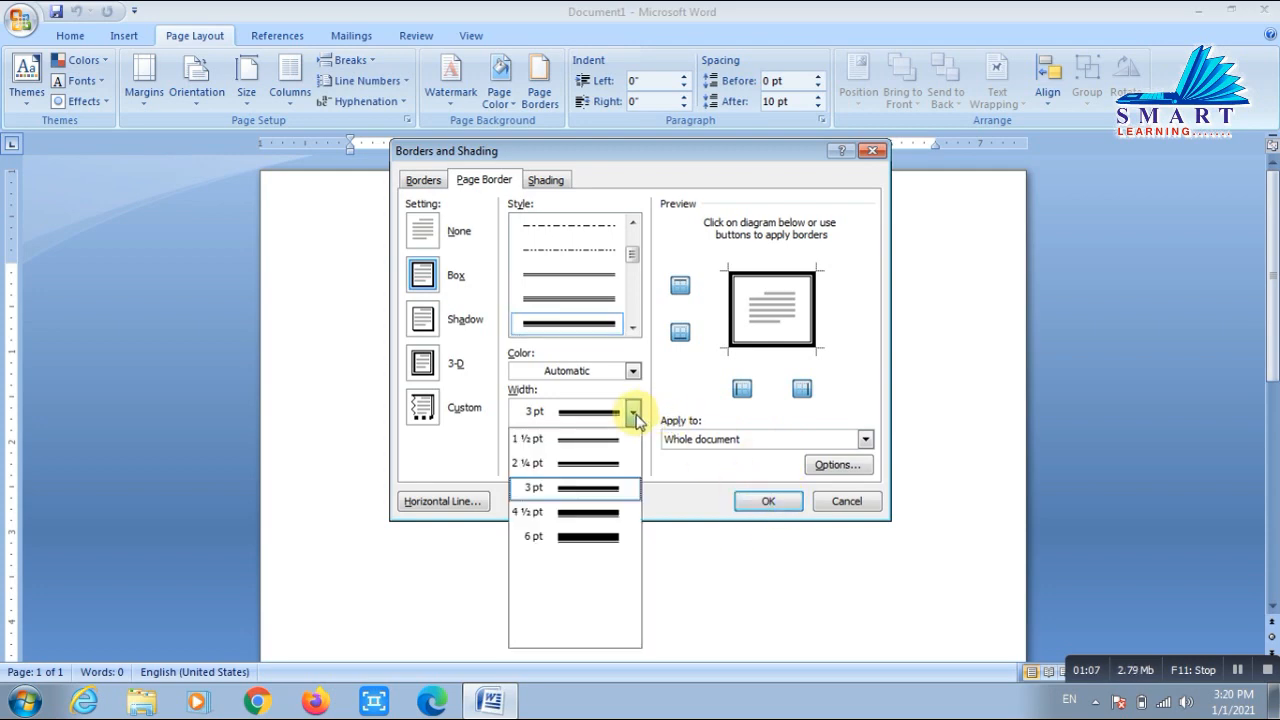
{"action": "left_click", "coordinate": [574, 519]}
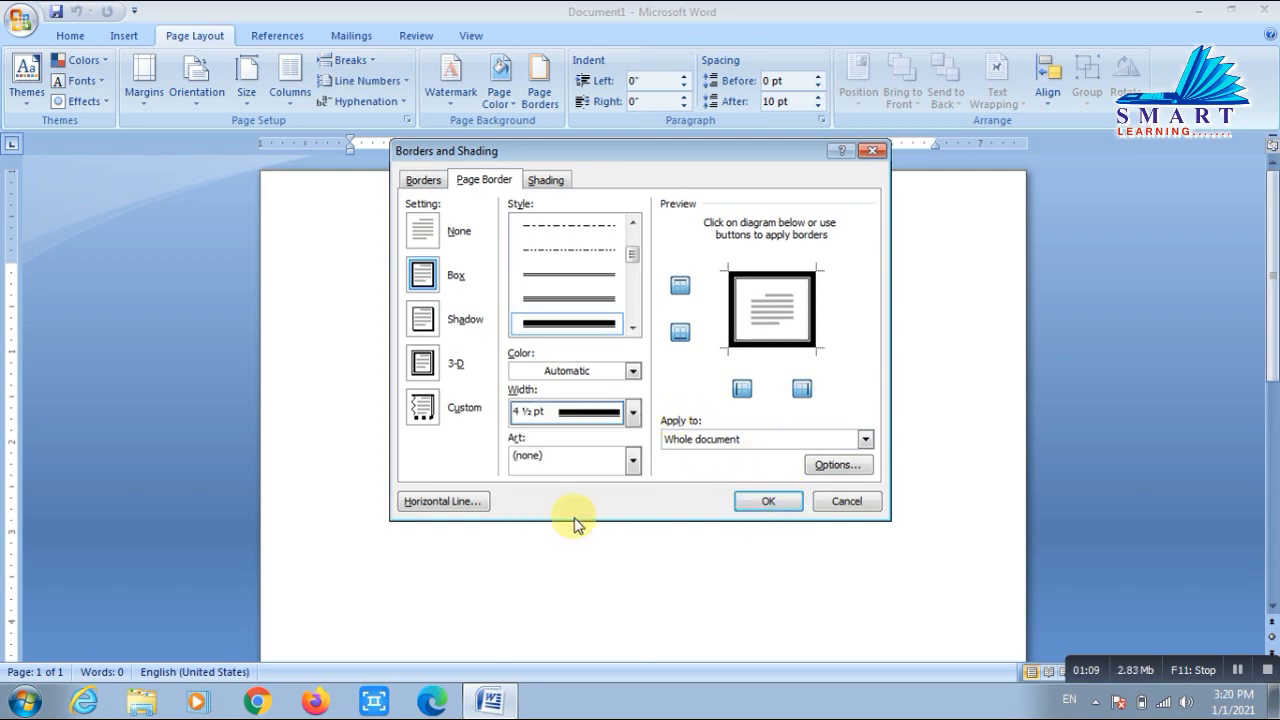
{"action": "left_click", "coordinate": [765, 505]}
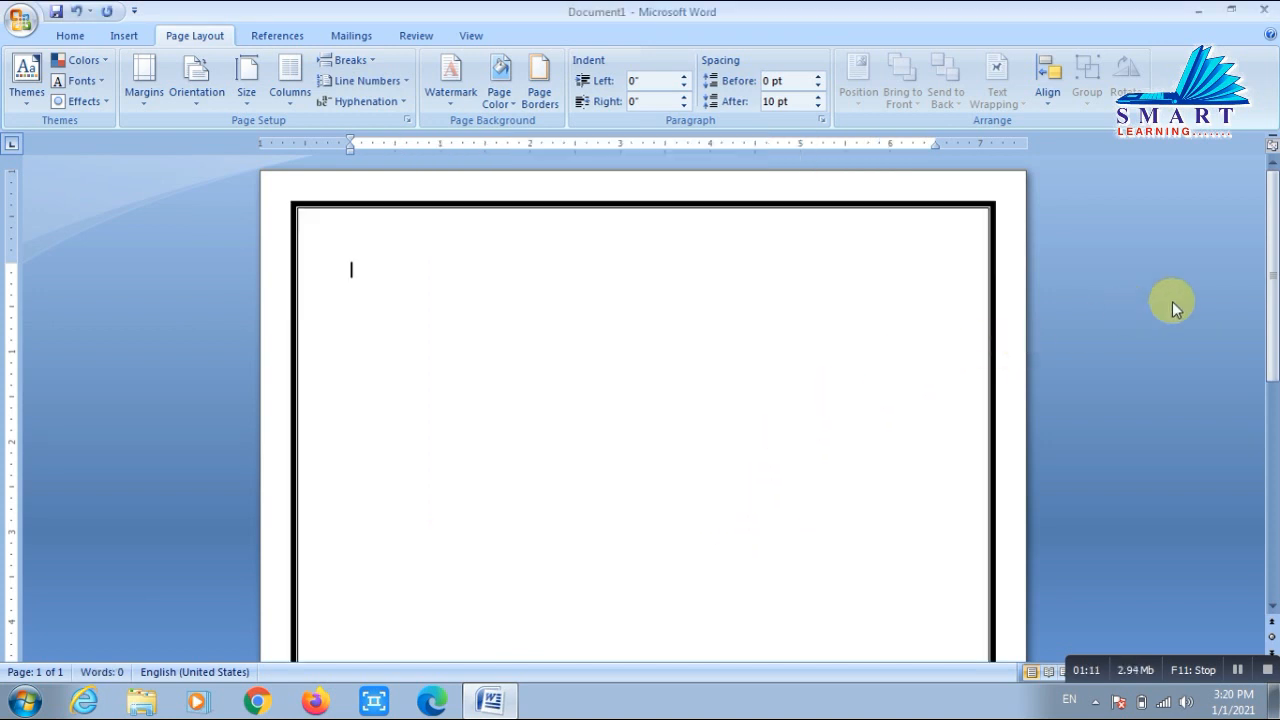
{"action": "left_click_drag", "start_coordinate": [1273, 258], "coordinate": [1270, 230]}
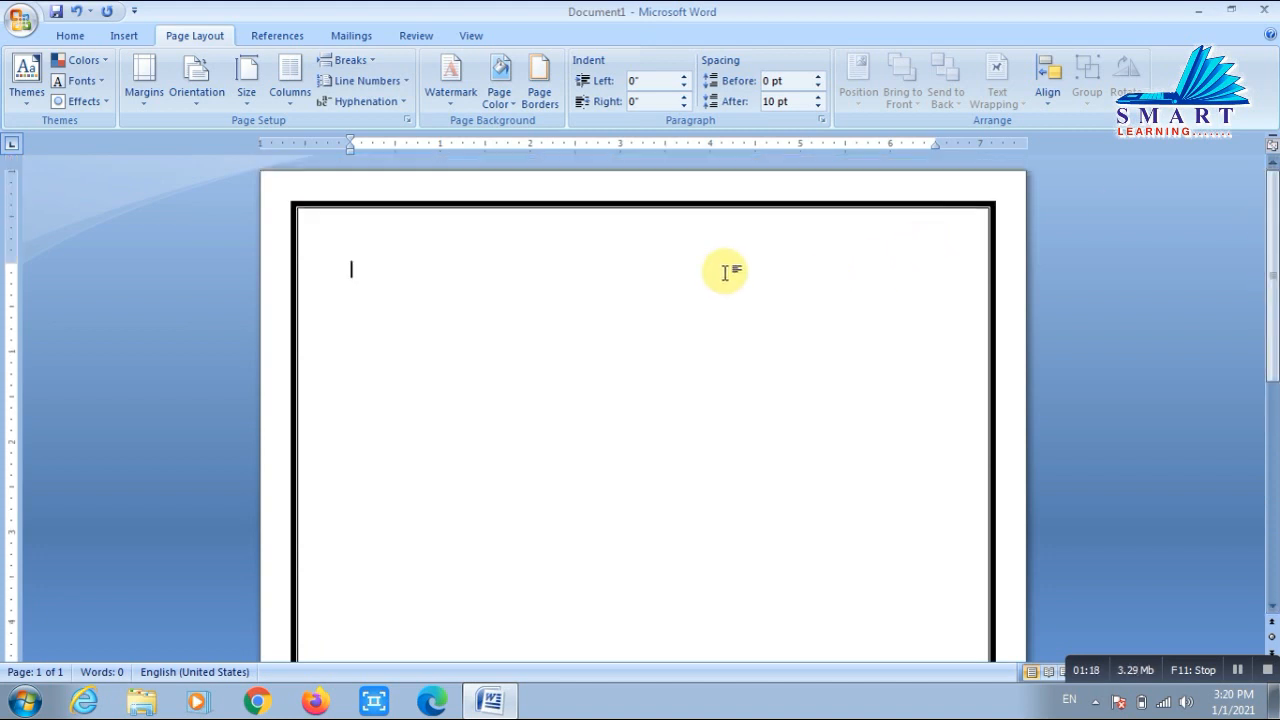
- Enter the centred title "Curriculum Vitae" on the first line of the page
{"action": "left_click", "coordinate": [80, 37]}
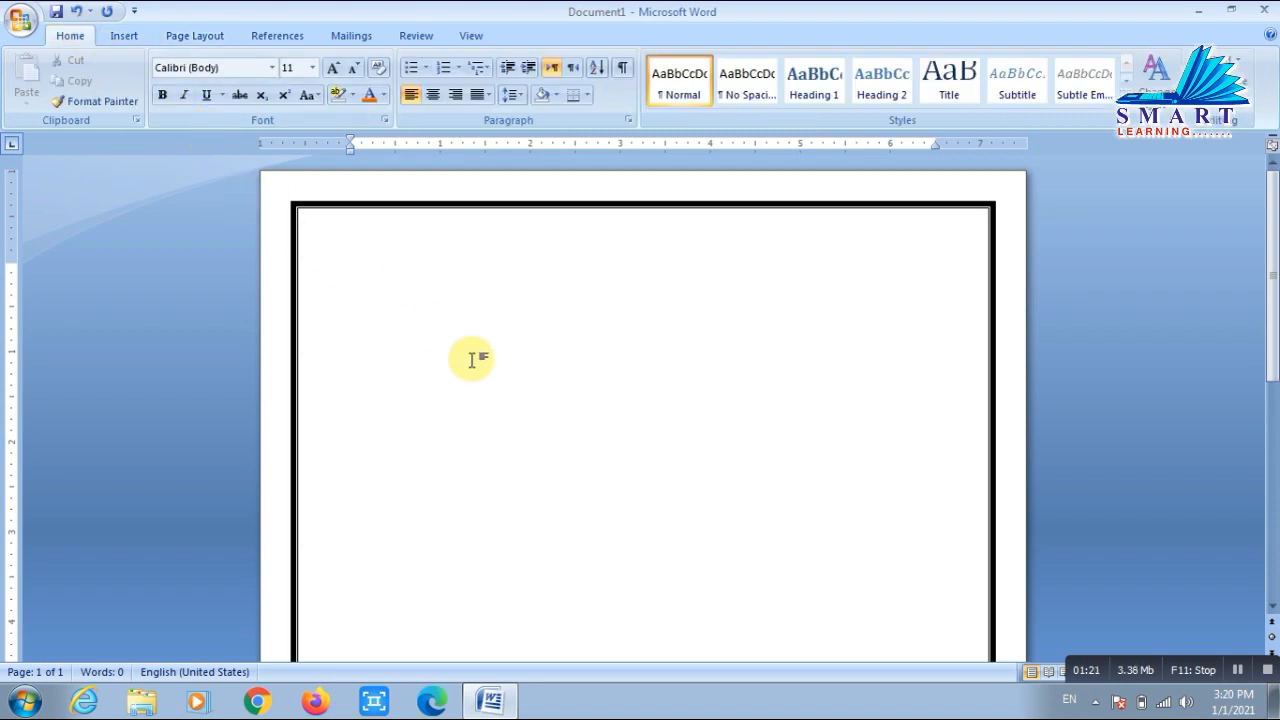
{"action": "left_click", "coordinate": [436, 95]}
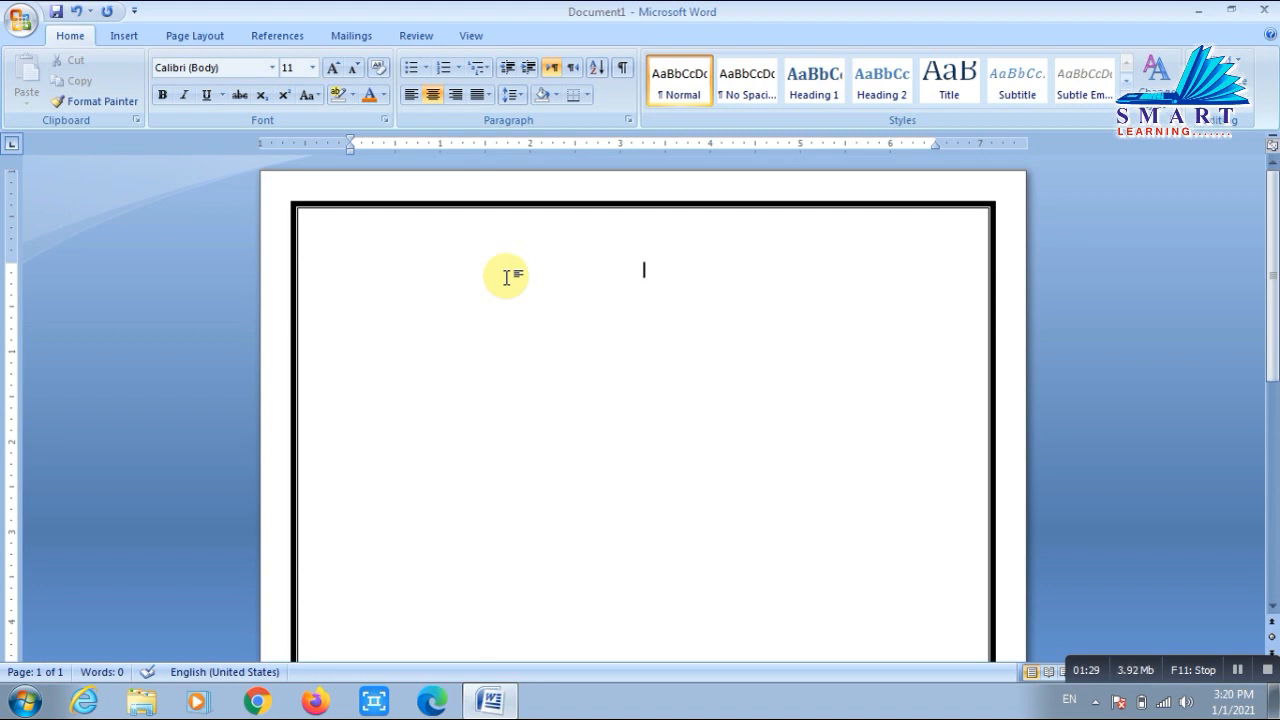
{"action": "type", "text": "c"}
{"action": "type", "text": "u"}
{"action": "type", "text": "rricul"}
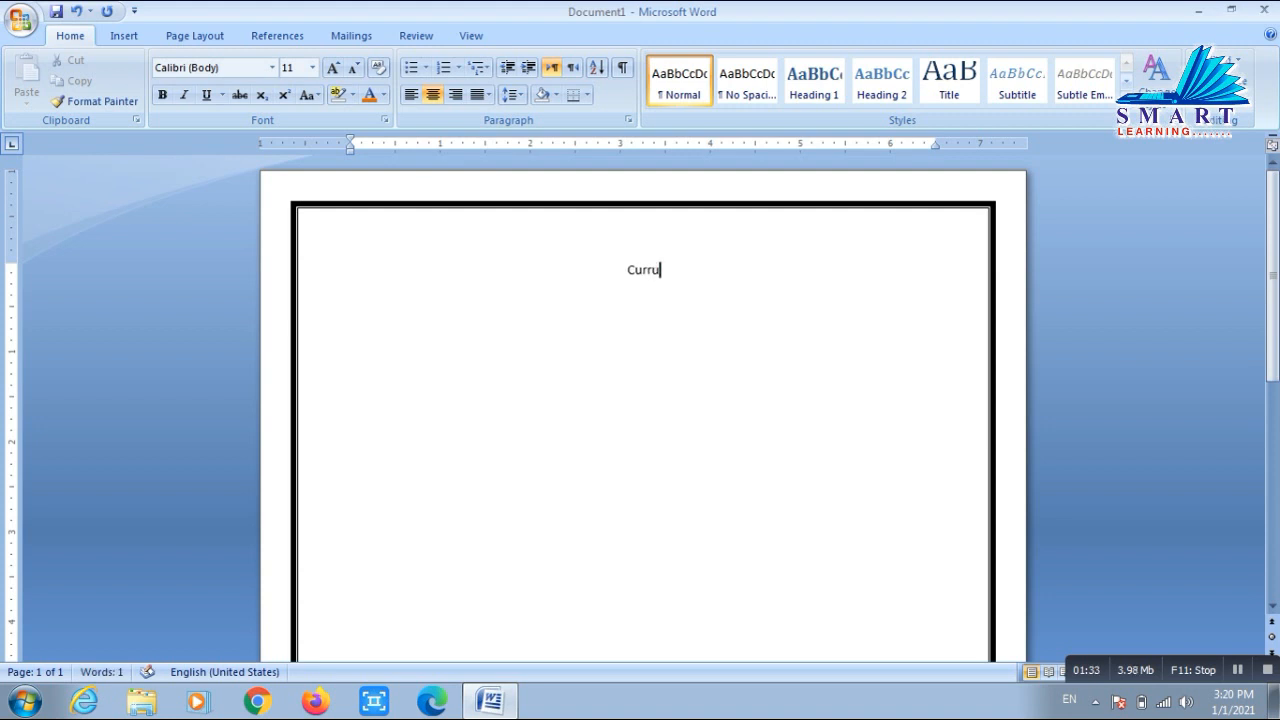
{"action": "type", "text": "ume"}
{"action": "key", "text": "BackSpace"}
{"action": "type", "text": "Vitae"}
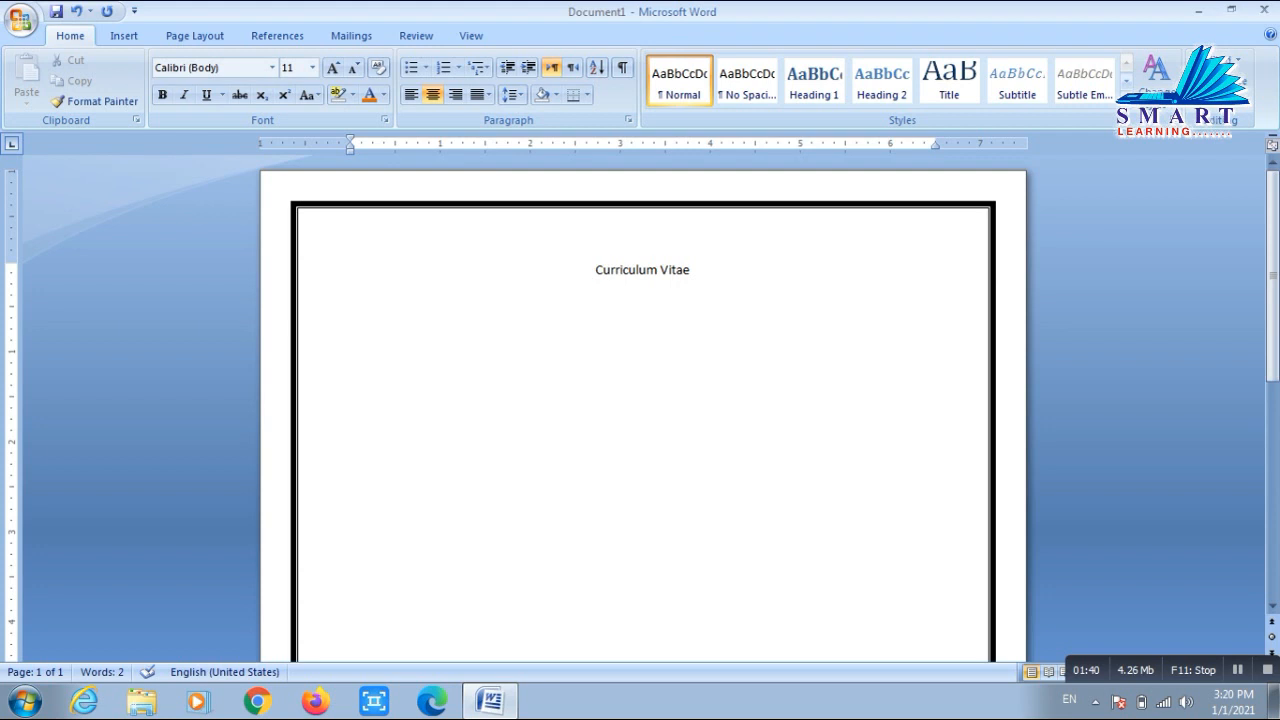
- Add a left-aligned "Career Objective" heading on a new line below the title
{"action": "key", "text": "Return"}
{"action": "left_click", "coordinate": [412, 94]}
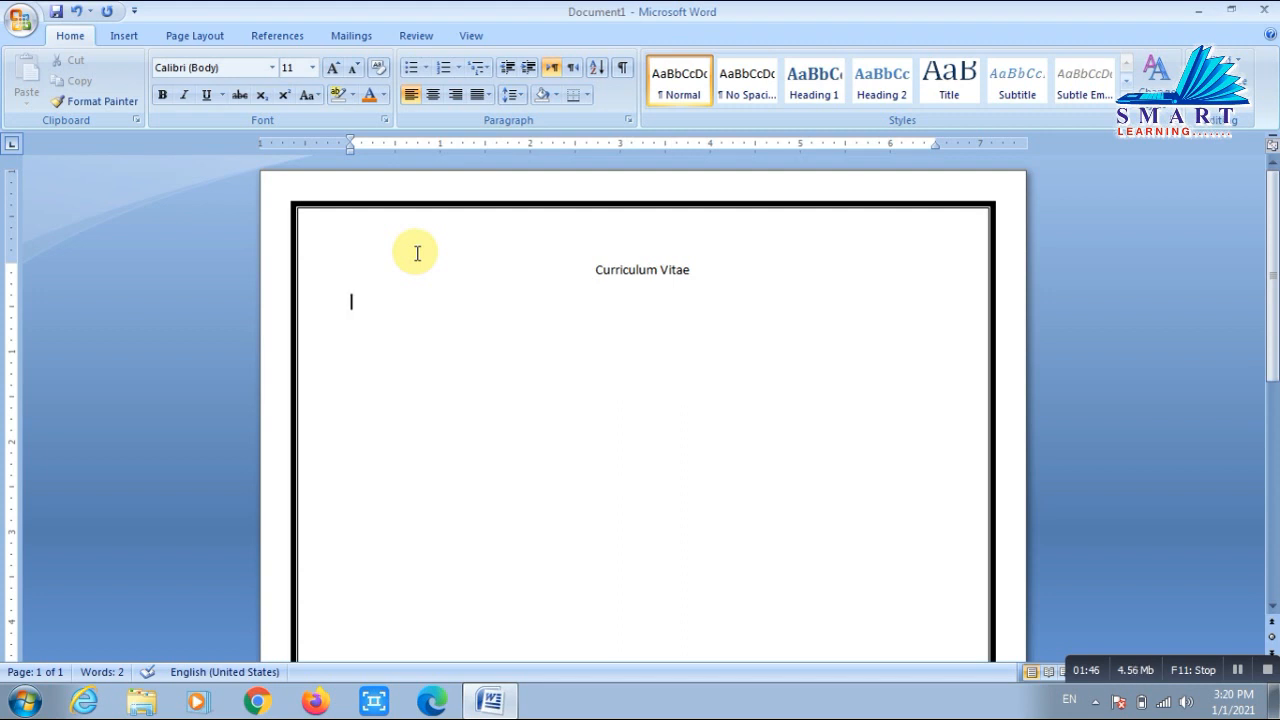
{"action": "type", "text": "Career Objective"}
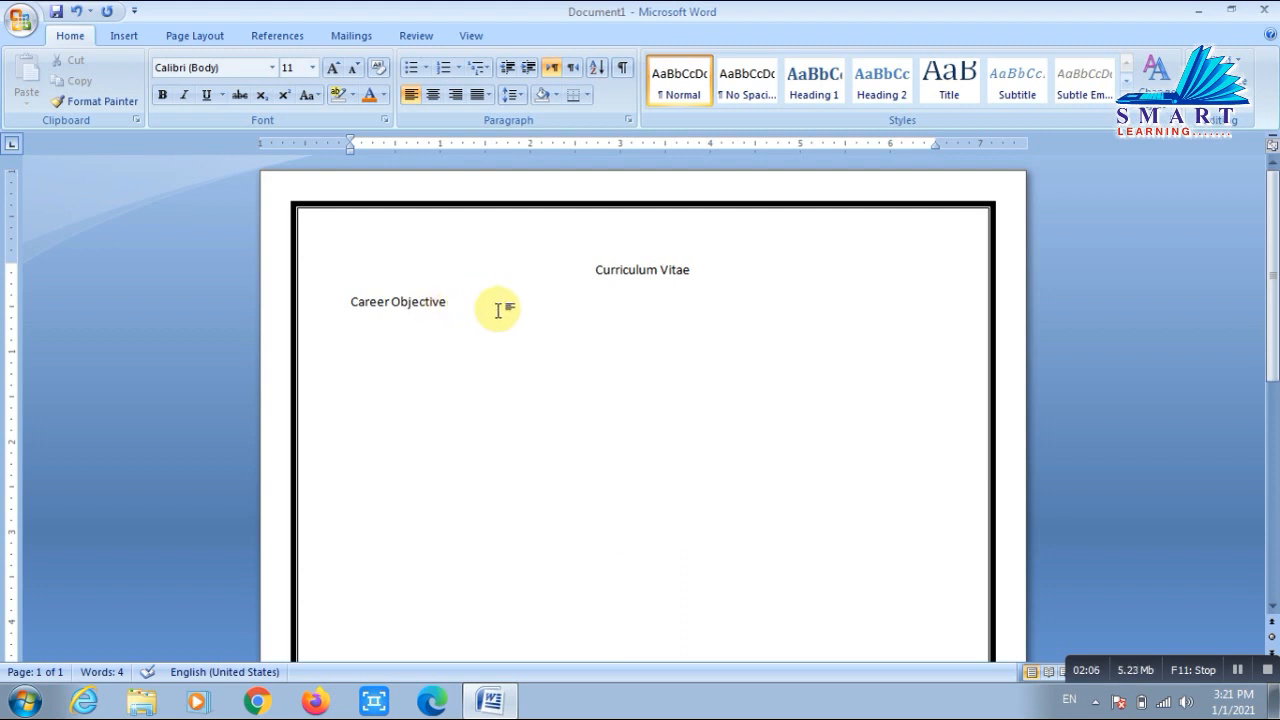
{"action": "left_click_drag", "start_coordinate": [452, 302], "coordinate": [371, 300]}
{"action": "left_click", "coordinate": [442, 303]}
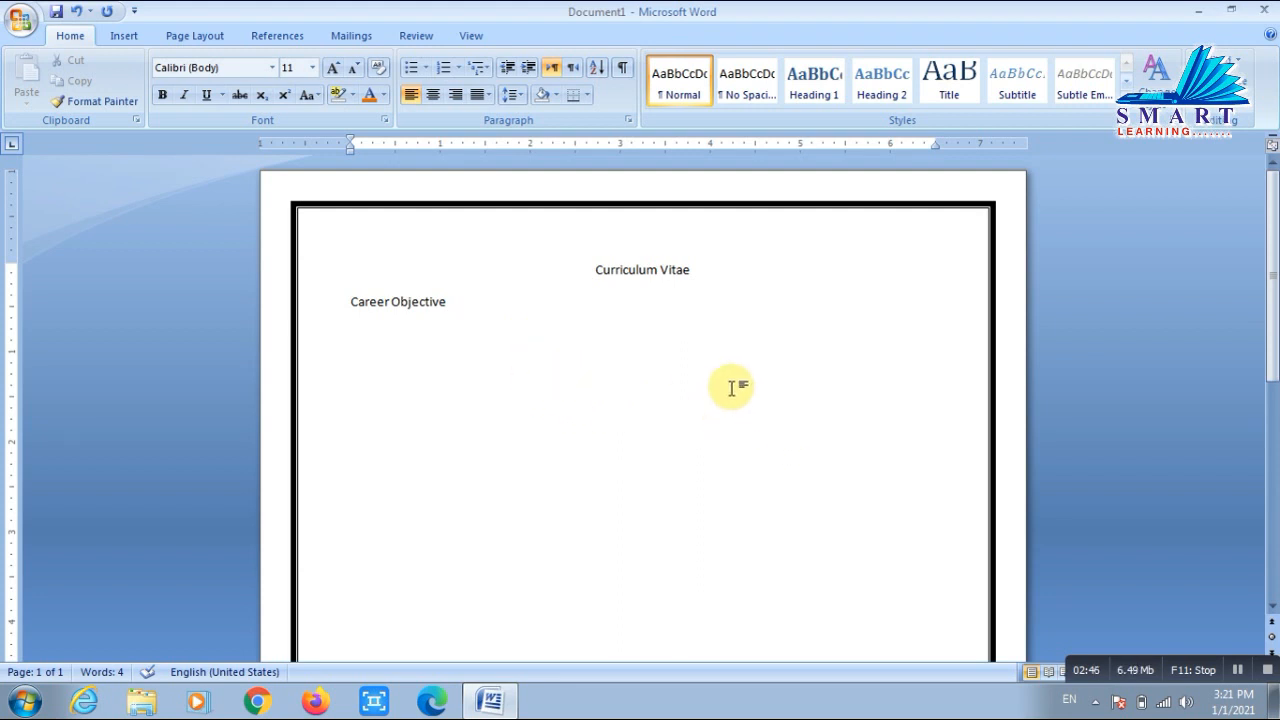
- Write below the Career Objective heading: "To find a challenging position to meet my competencies, capabilities, skills, education and experiences."
{"action": "key", "text": "Return"}
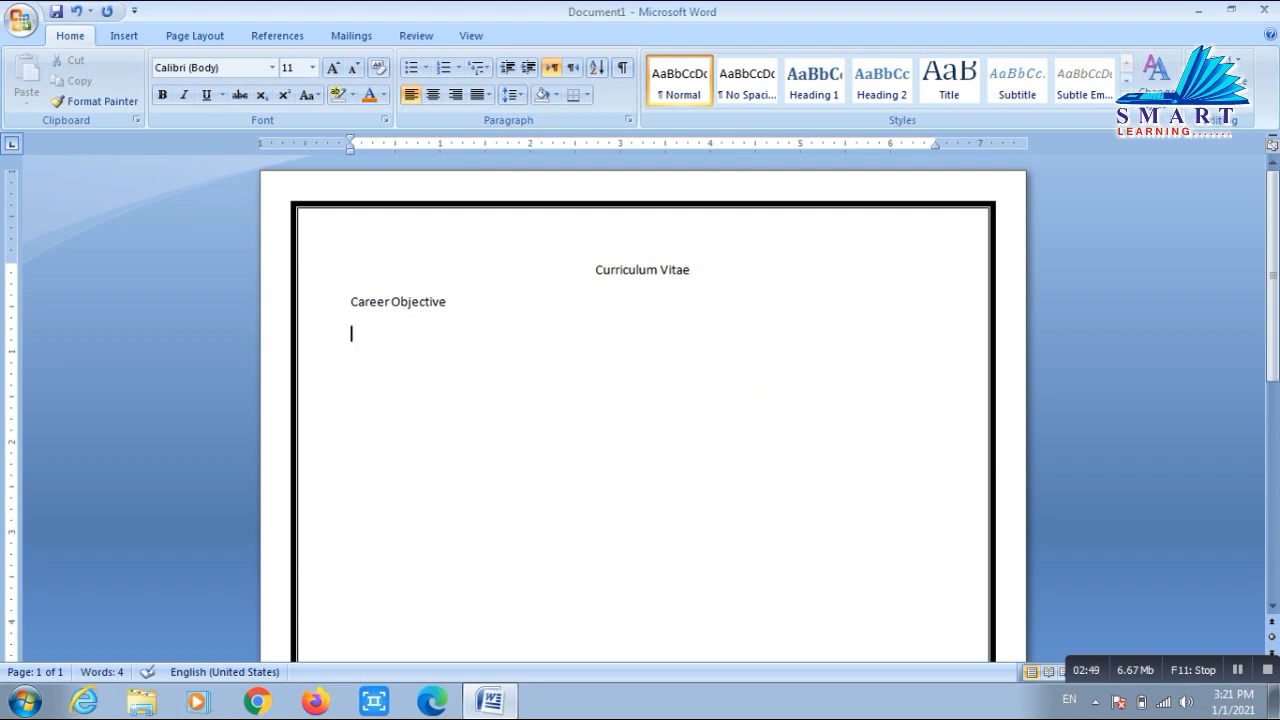
{"action": "type", "text": "To find a cha"}
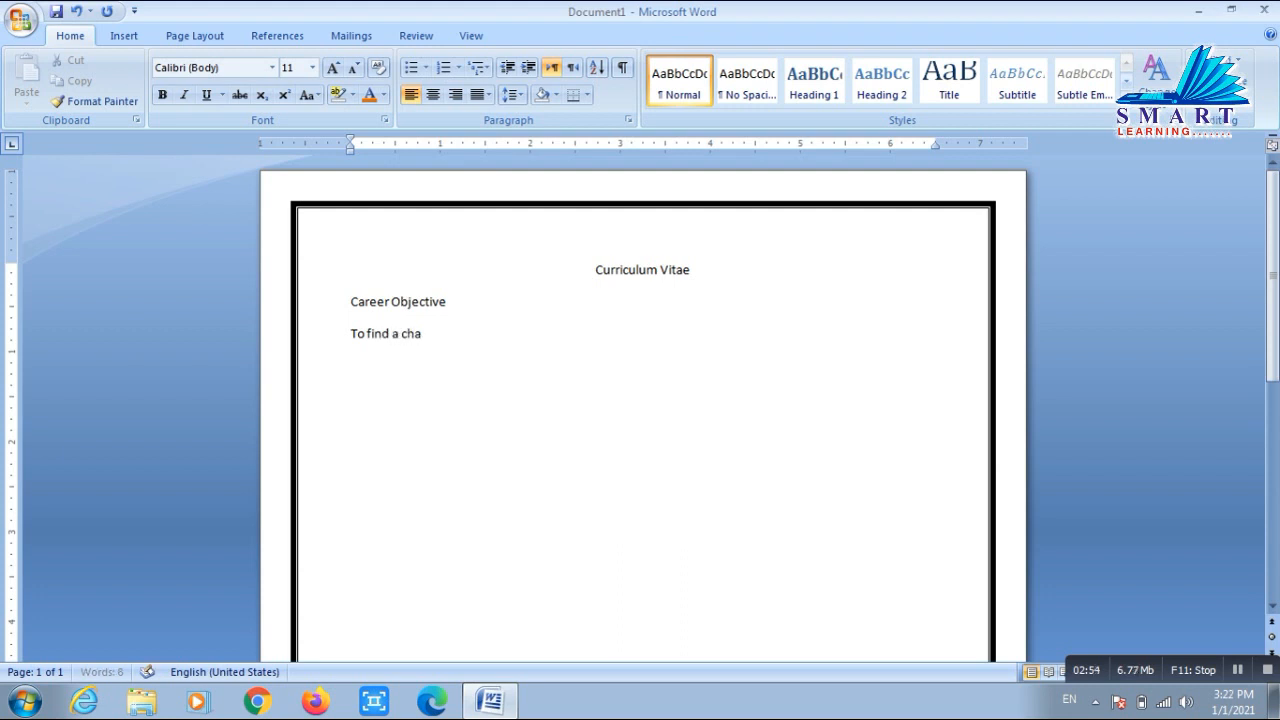
{"action": "type", "text": "llenging position to meet my com"}
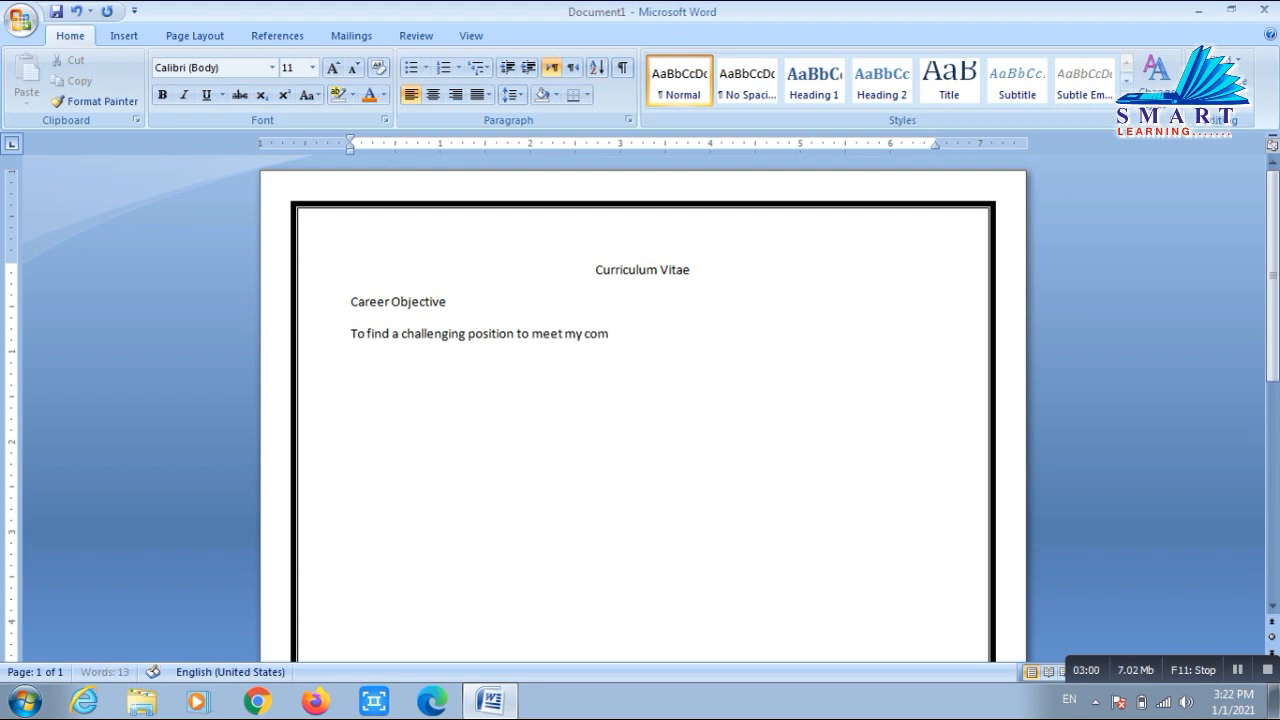
{"action": "type", "text": "petencies, capabil"}
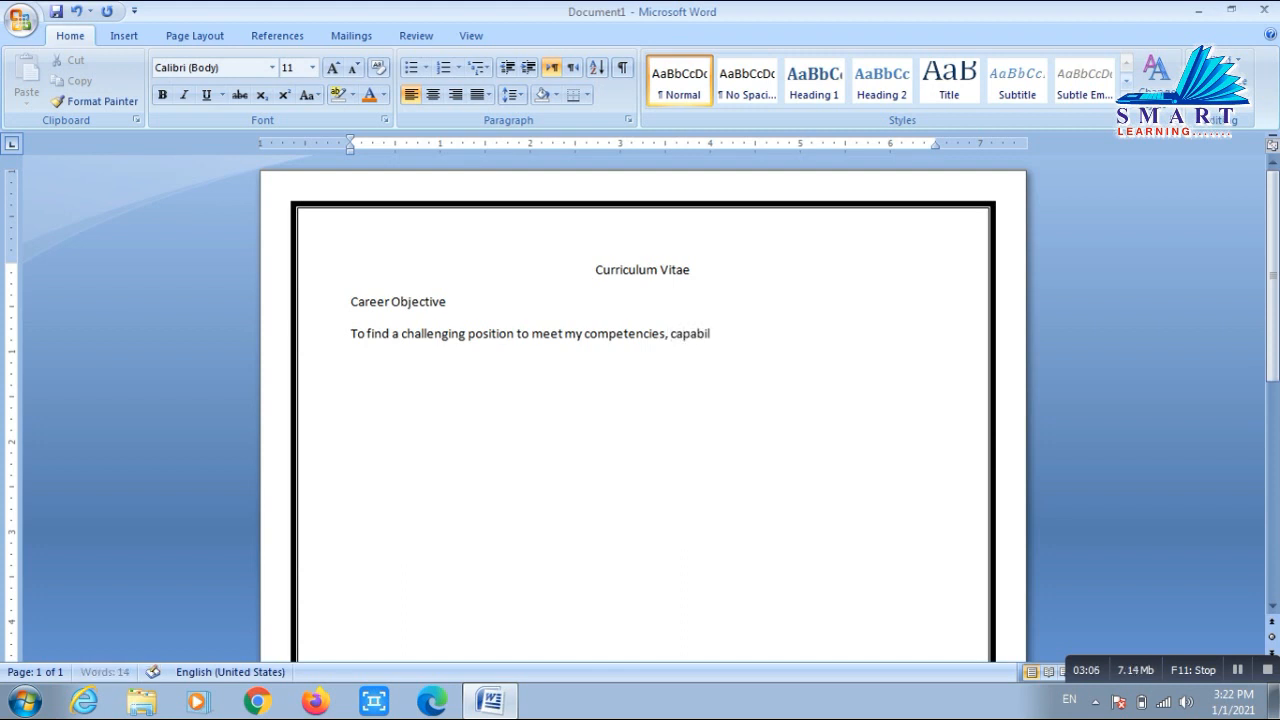
{"action": "type", "text": "ities, skills, education and experiences."}
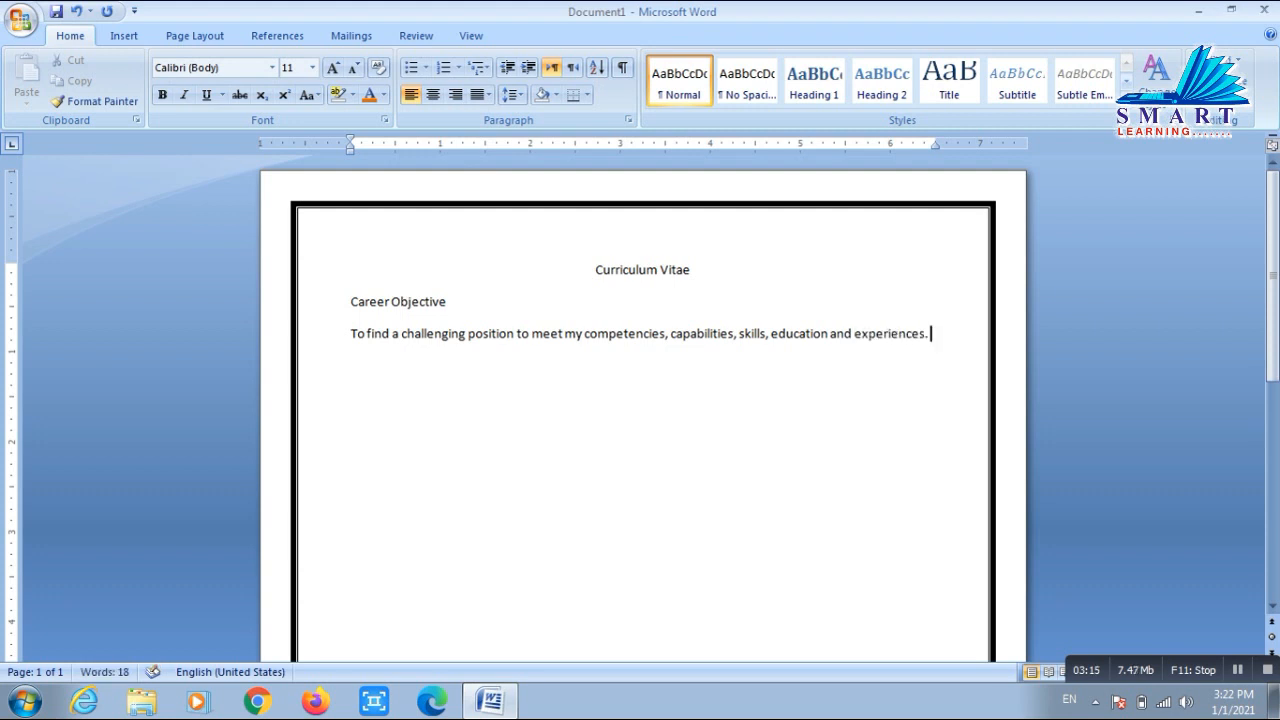
{"action": "left_click", "coordinate": [709, 336]}
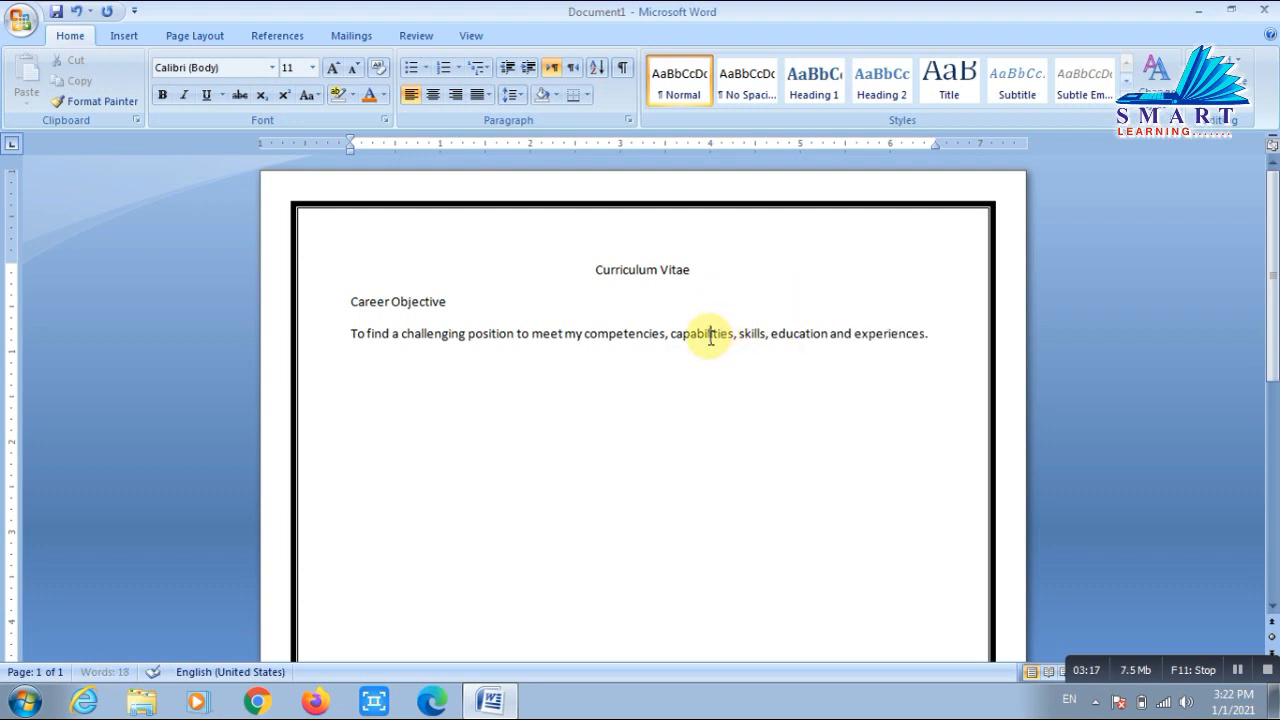
{"action": "left_click", "coordinate": [500, 317]}
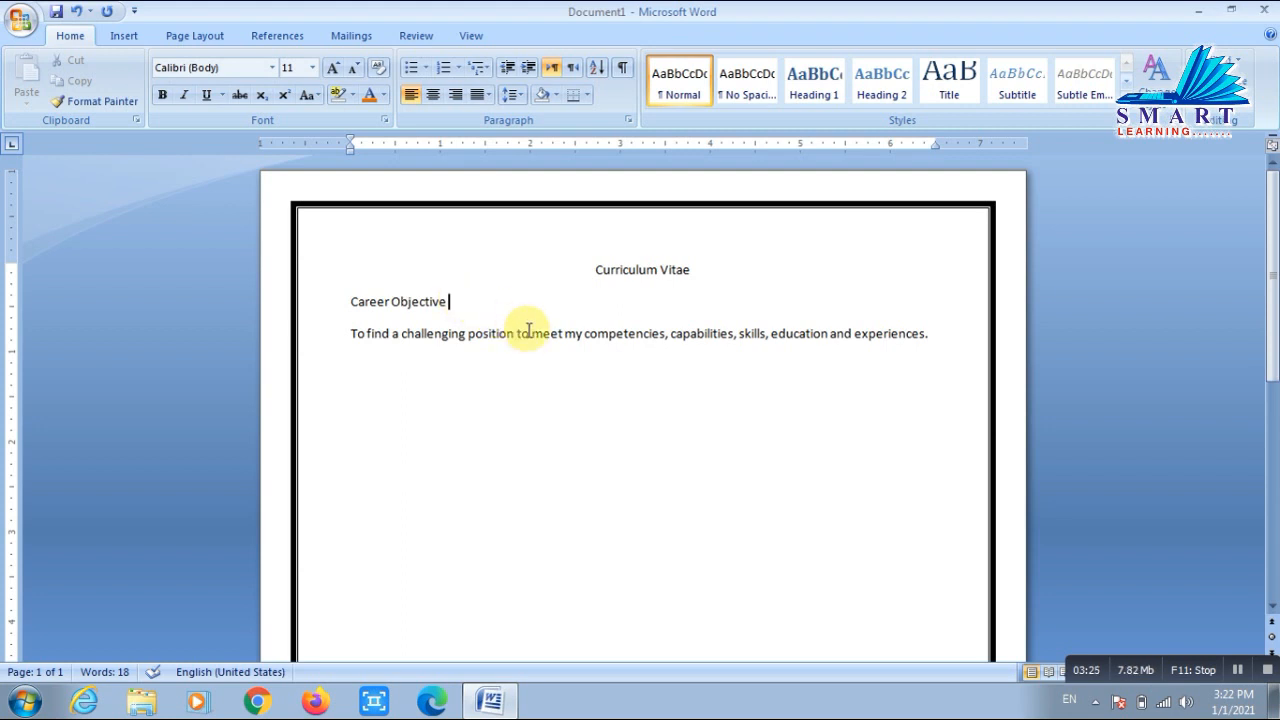
- Make the "Curriculum Vitae" title bold
{"action": "double_click", "coordinate": [639, 265]}
{"action": "mouse_move", "coordinate": [623, 271]}
{"action": "left_mouse_down"}
{"action": "mouse_move", "coordinate": [671, 266]}
{"action": "mouse_move", "coordinate": [598, 271]}
{"action": "left_mouse_up"}
{"action": "left_click", "coordinate": [680, 271]}
{"action": "left_click", "coordinate": [637, 272]}
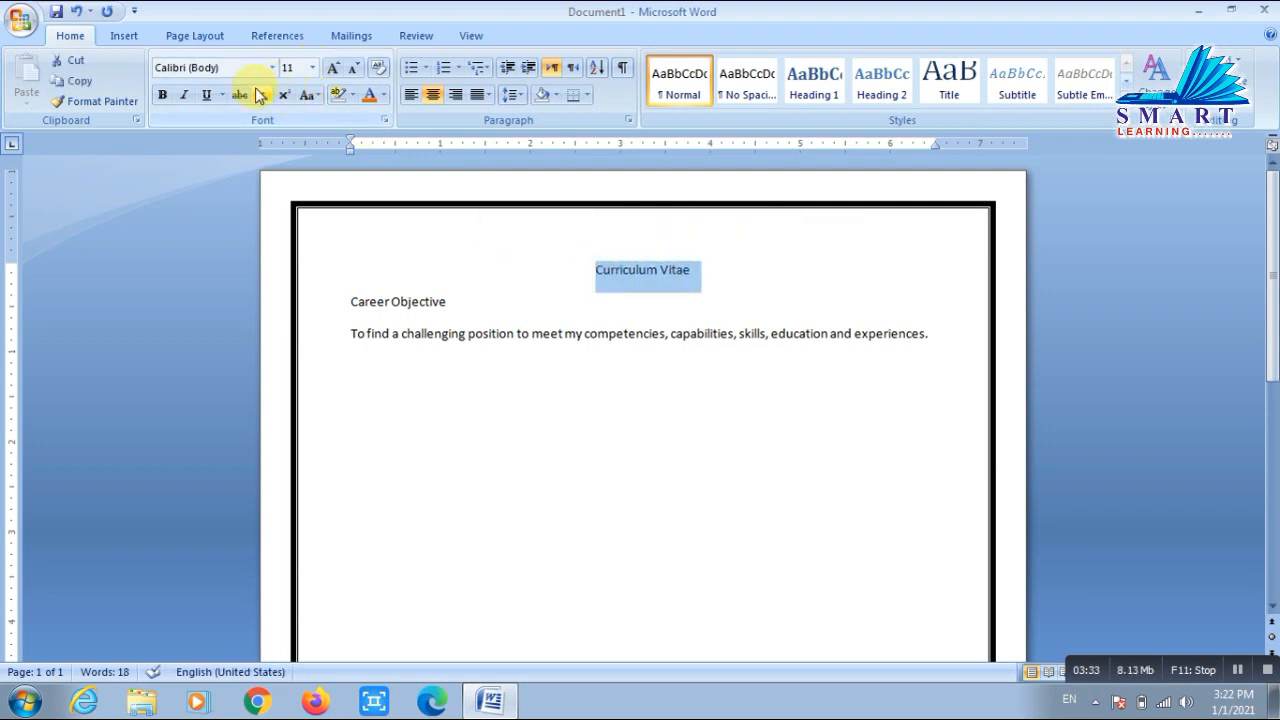
{"action": "left_click", "coordinate": [164, 95]}
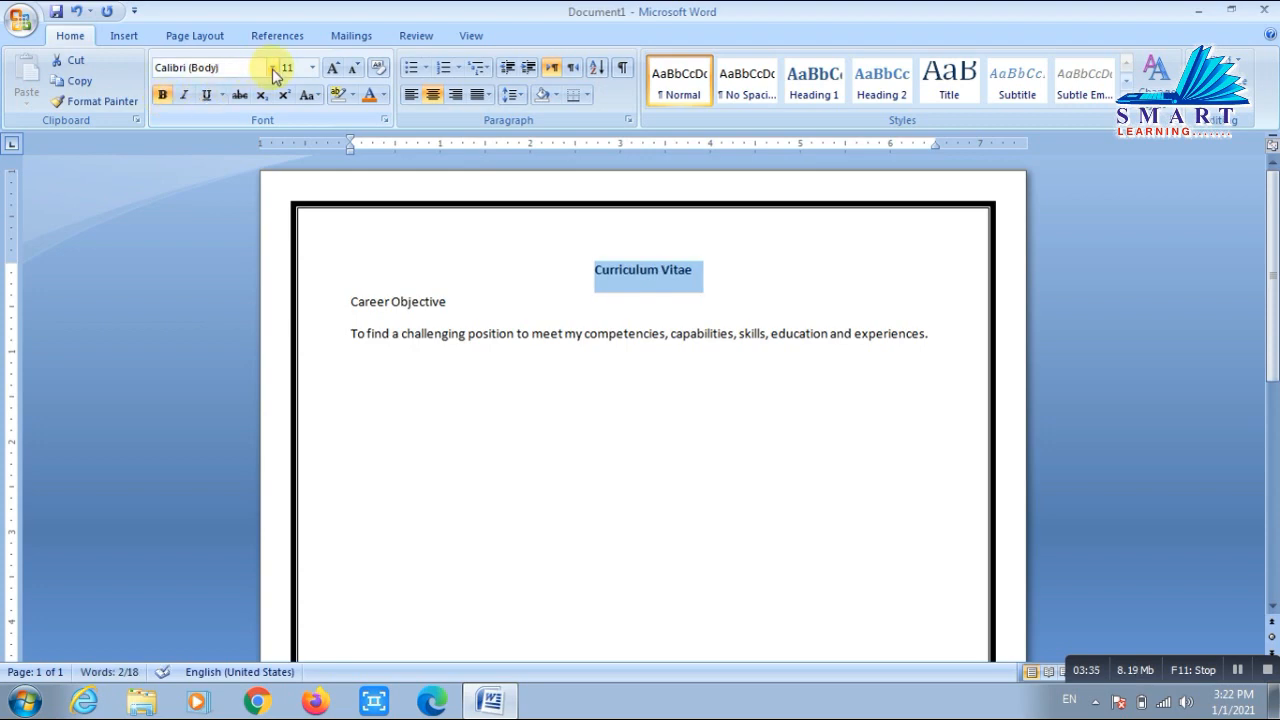
{"action": "left_click", "coordinate": [272, 68]}
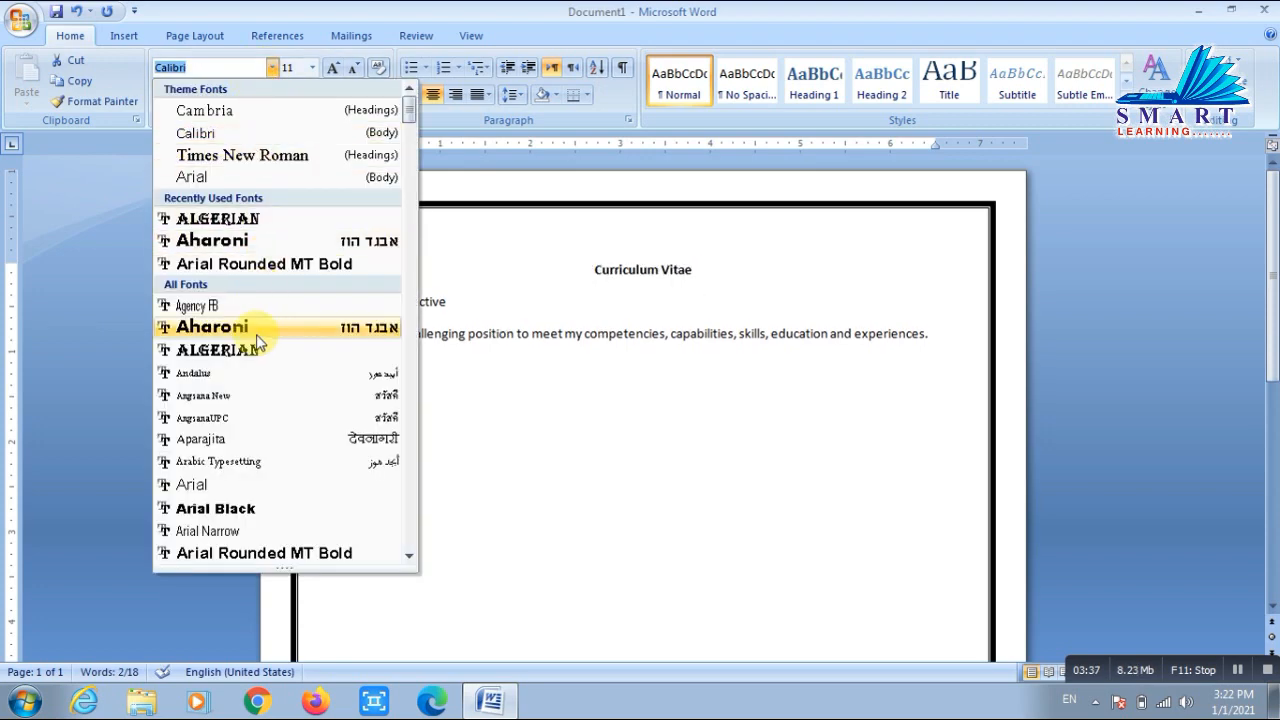
{"action": "key", "text": "Escape"}
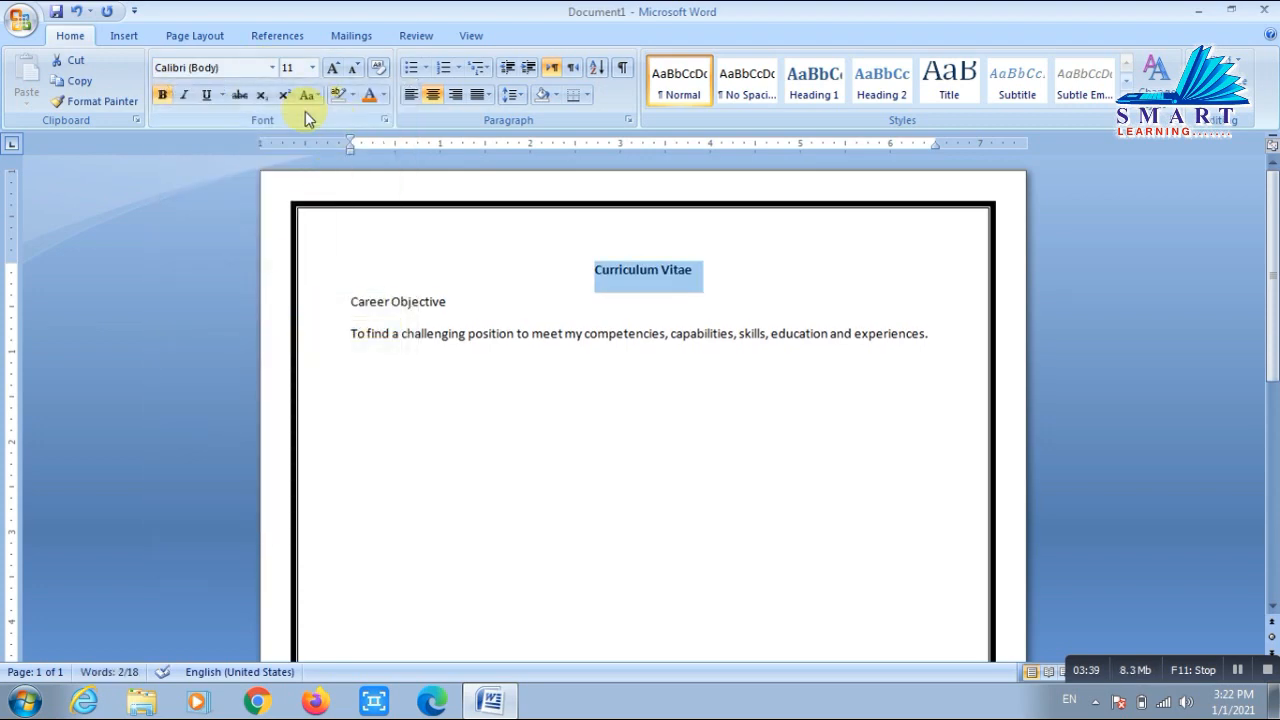
- Enlarge the "Curriculum Vitae" title to 22 pt and underline it
{"action": "left_click", "coordinate": [336, 70]}
{"action": "left_click", "coordinate": [336, 70]}
{"action": "left_click", "coordinate": [336, 70]}
{"action": "left_click", "coordinate": [336, 70]}
{"action": "left_click", "coordinate": [336, 70]}
{"action": "left_click", "coordinate": [336, 70]}
{"action": "left_click", "coordinate": [203, 95]}
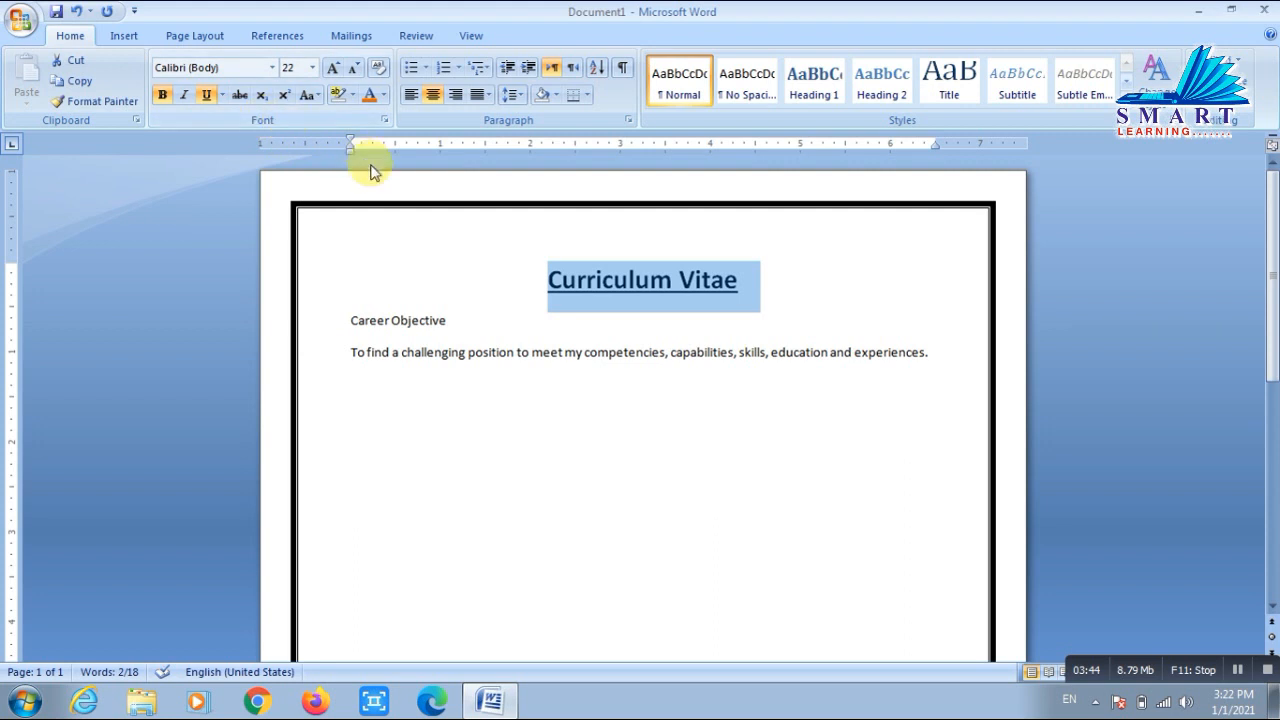
{"action": "left_click", "coordinate": [551, 278]}
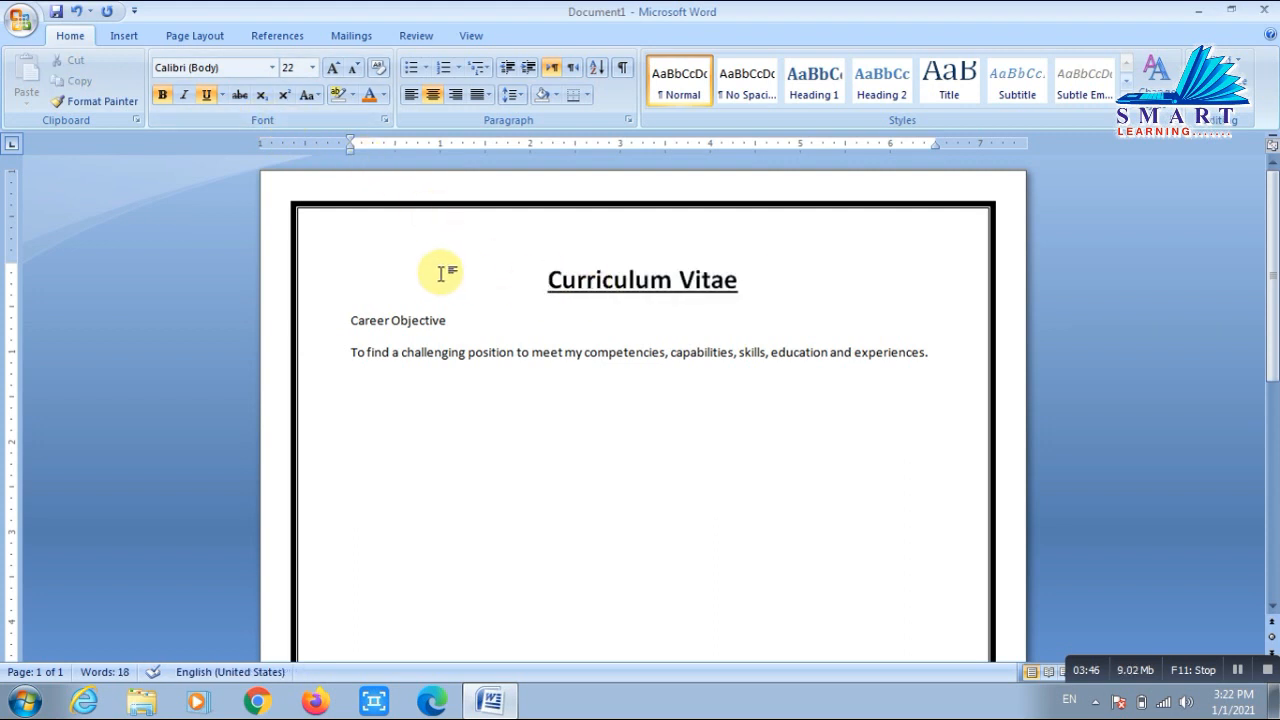
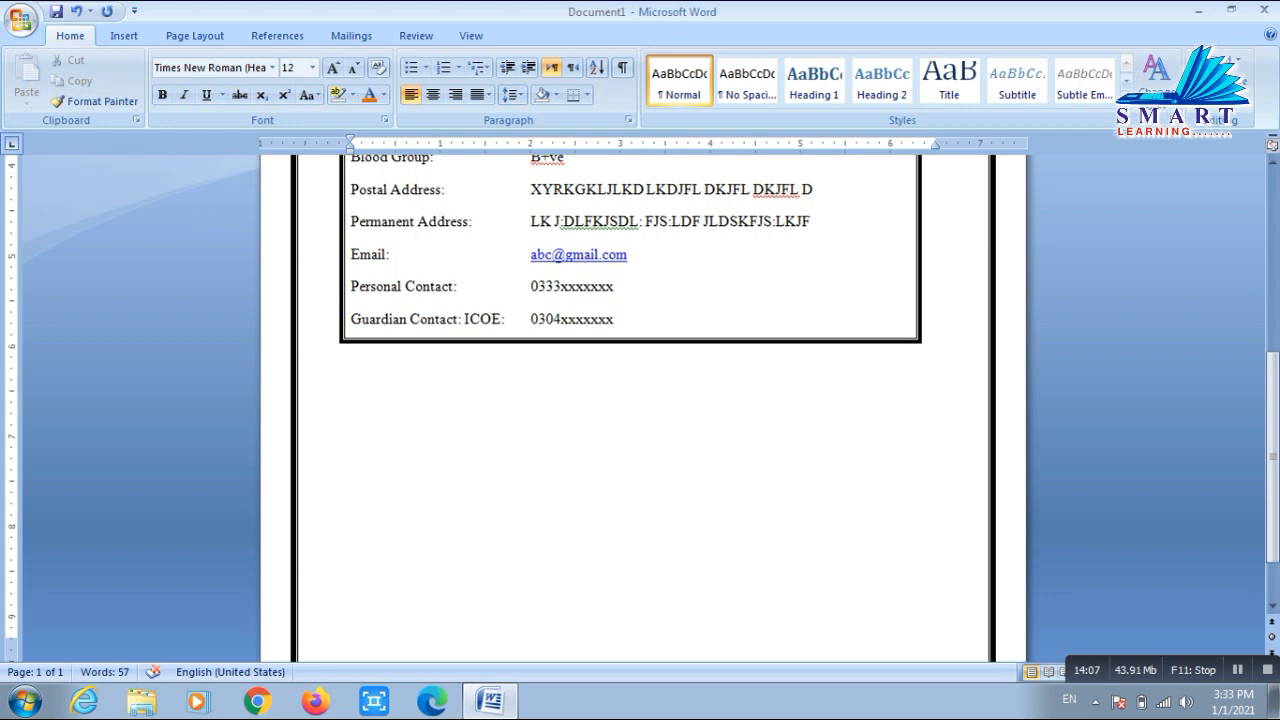
{"action": "type", "text": "Work History"}
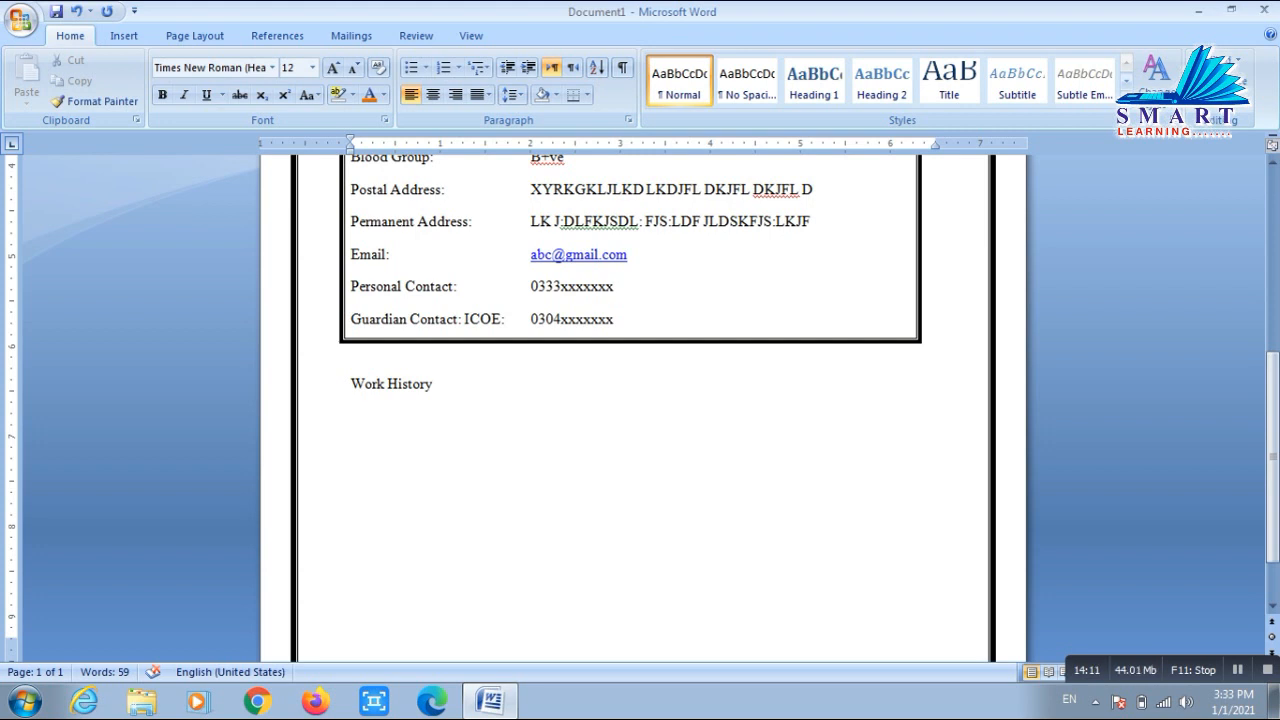
{"action": "key", "text": "BackSpace"}
{"action": "key", "text": "BackSpace"}
{"action": "key", "text": "BackSpace"}
{"action": "key", "text": "BackSpace"}
{"action": "key", "text": "BackSpace"}
{"action": "key", "text": "BackSpace"}
{"action": "key", "text": "BackSpace"}
{"action": "key", "text": "BackSpace"}
{"action": "key", "text": "BackSpace"}
{"action": "key", "text": "BackSpace"}
{"action": "key", "text": "BackSpace"}
{"action": "key", "text": "BackSpace"}
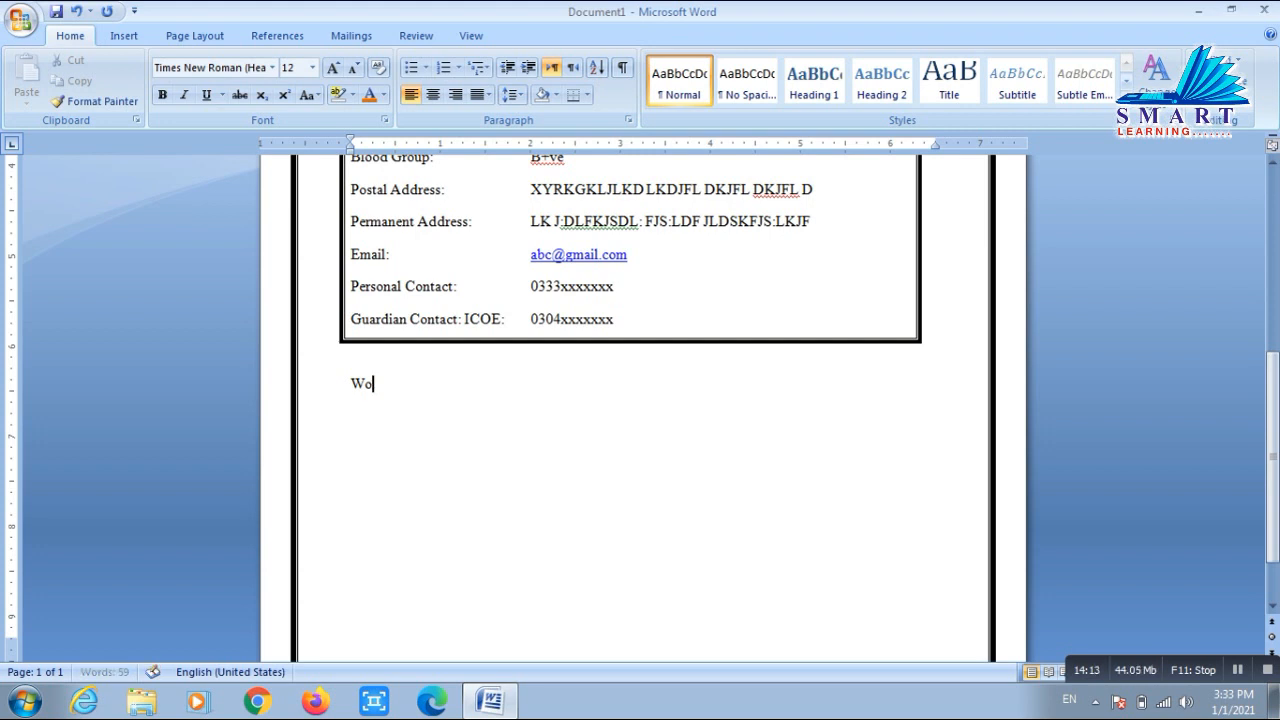
- Add the heading "Employment History" below the bordered personal details block, with its spelling corrected
{"action": "type", "text": "Employement "}
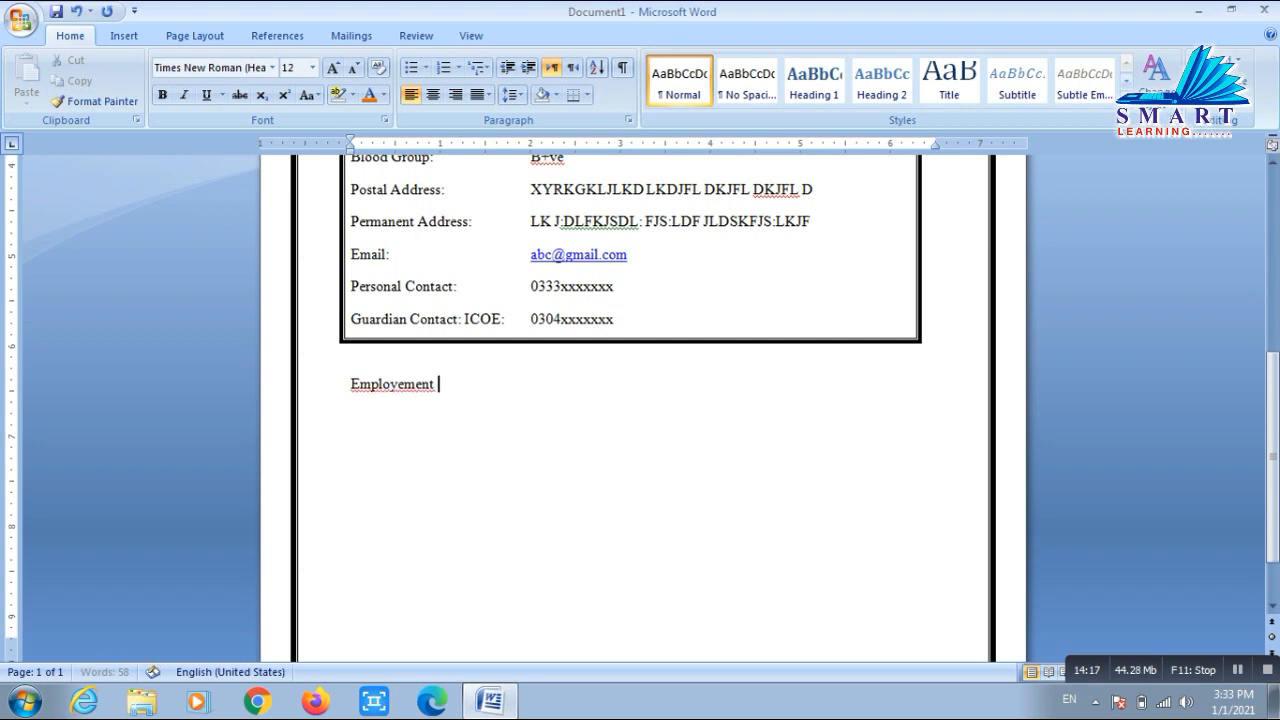
{"action": "type", "text": "History"}
{"action": "right_click", "coordinate": [433, 390]}
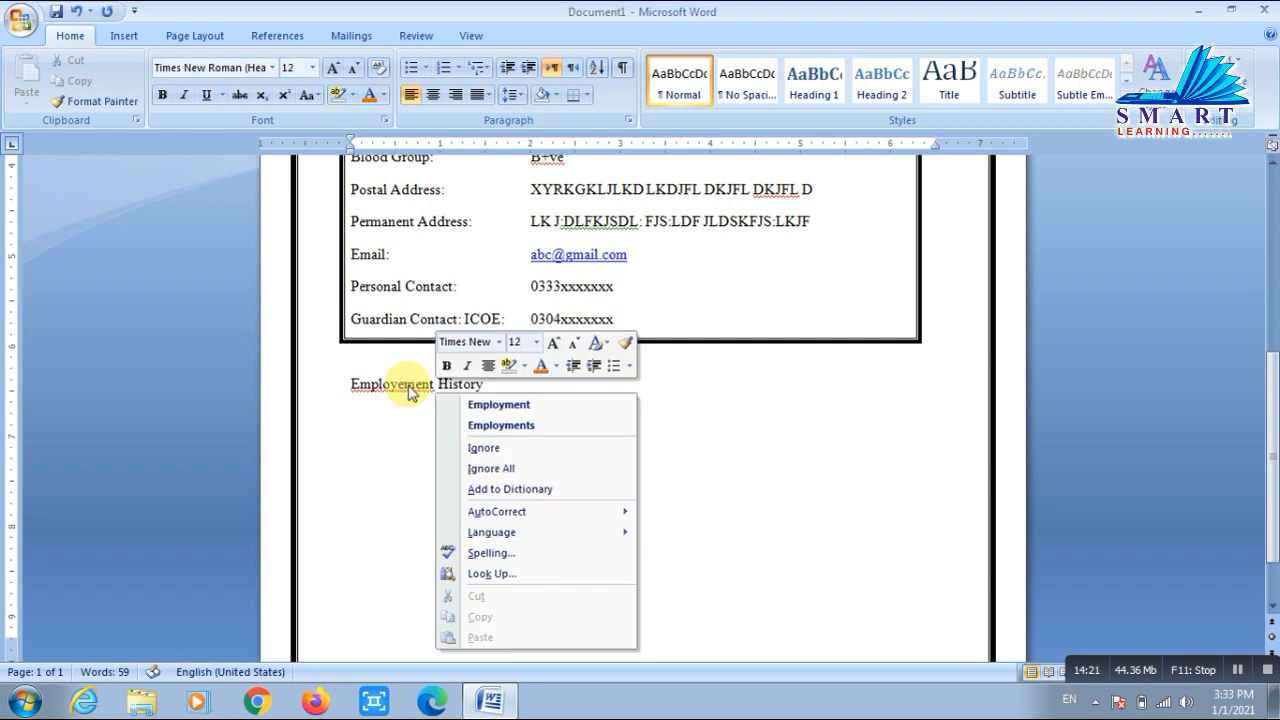
{"action": "left_click", "coordinate": [484, 406]}
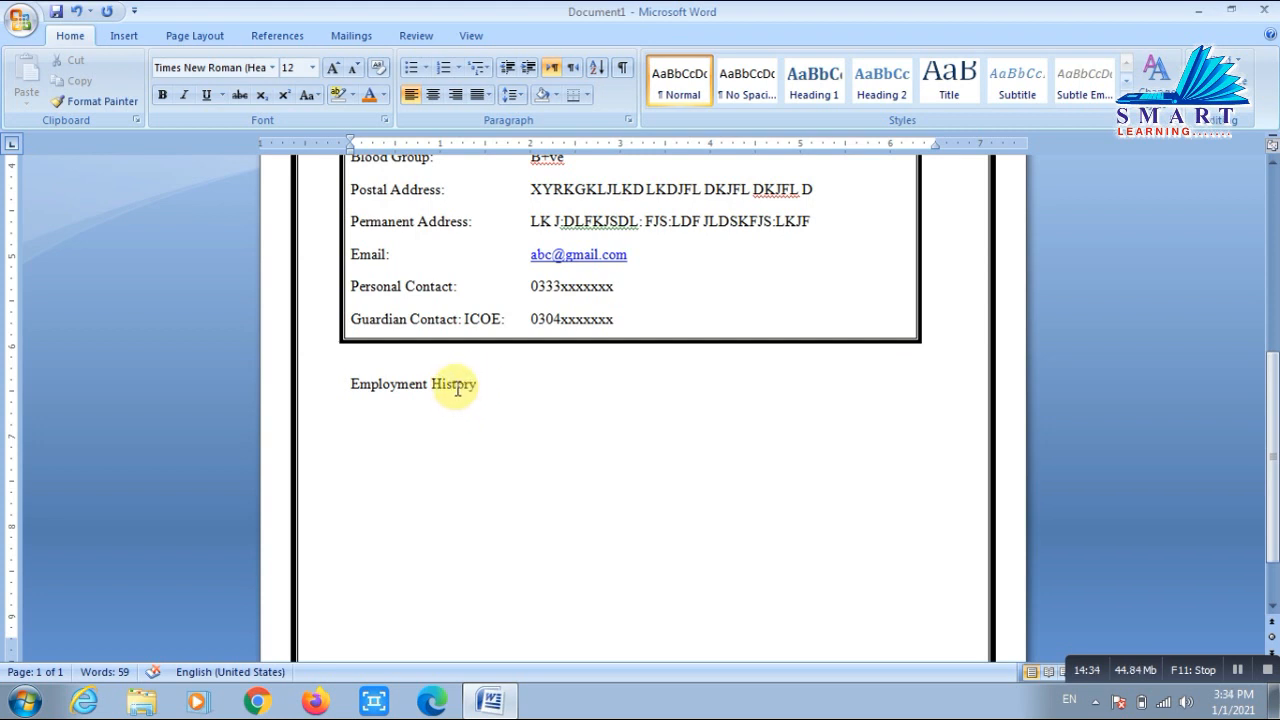
- Start a new line directly below the "Employment History" heading, keeping the heading text intact
{"action": "left_click", "coordinate": [457, 386]}
{"action": "key", "text": "Return"}
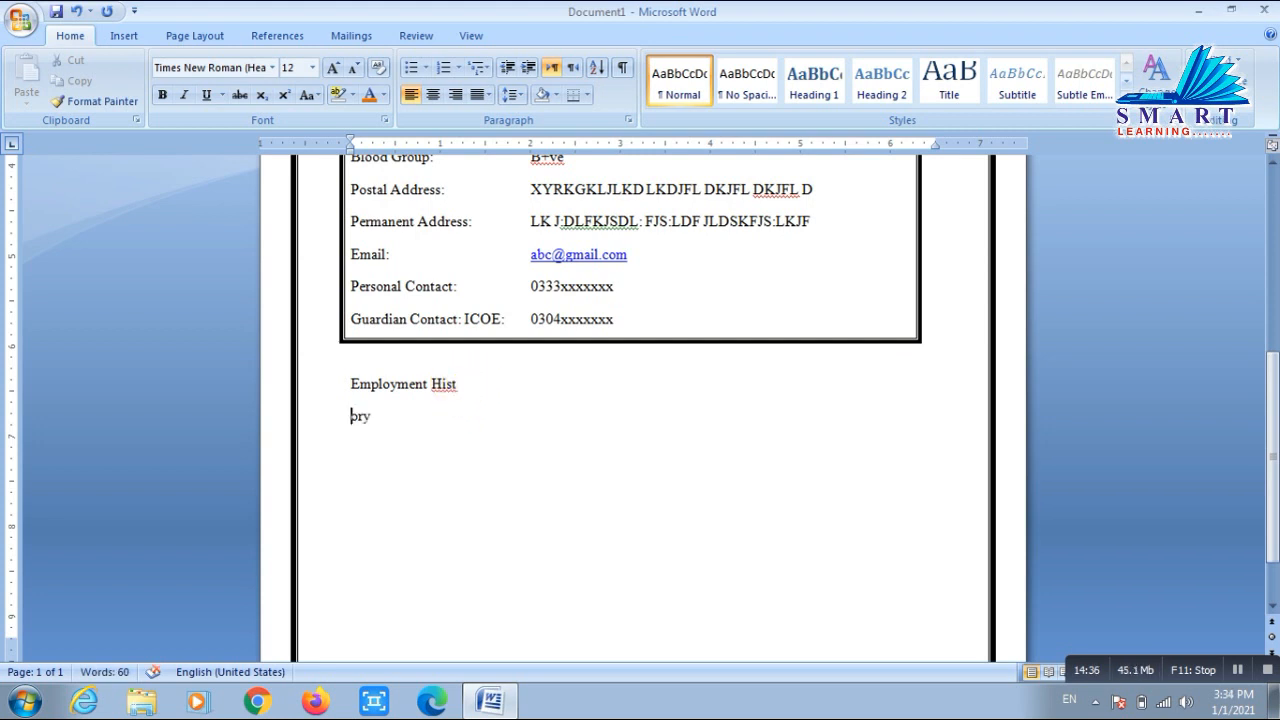
{"action": "key", "text": "BackSpace"}
{"action": "key", "text": "End"}
{"action": "key", "text": "Return"}
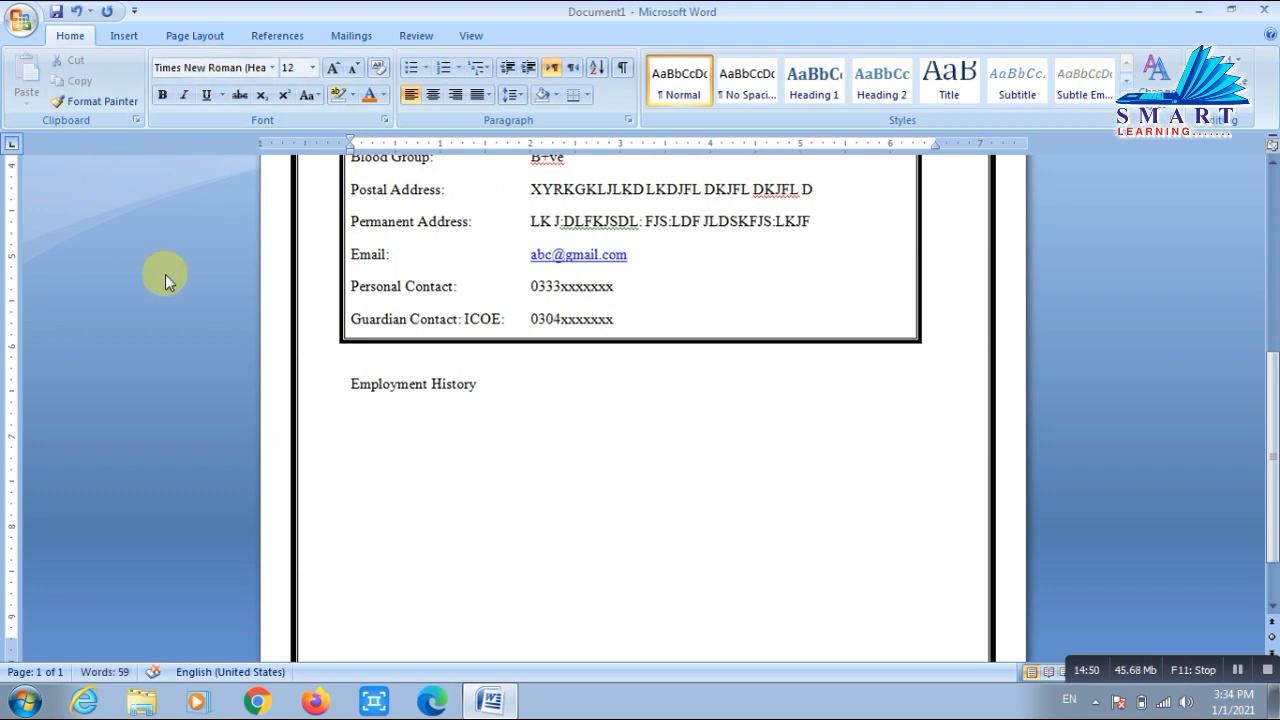
- Write the first entry under Employment History: "2 years experience as a teacher at xyz school system in Islamabad."
{"action": "type", "text": "W"}
{"action": "key", "text": "BackSpace"}
{"action": "type", "text": "6 y"}
{"action": "key", "text": "BackSpace"}
{"action": "key", "text": "BackSpace"}
{"action": "key", "text": "BackSpace"}
{"action": "type", "text": "2"}
{"action": "type", "text": " years "}
{"action": "type", "text": "wo"}
{"action": "key", "text": "BackSpace"}
{"action": "key", "text": "BackSpace"}
{"action": "type", "text": "experience "}
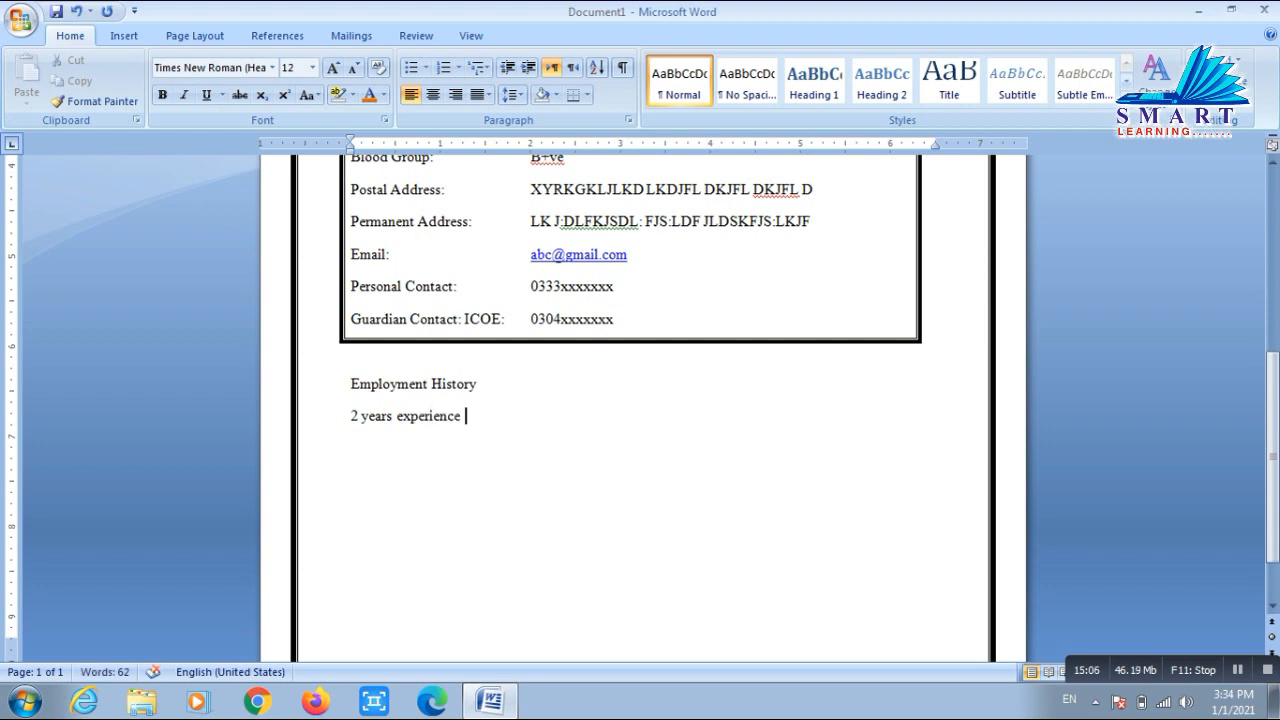
{"action": "type", "text": "as a te"}
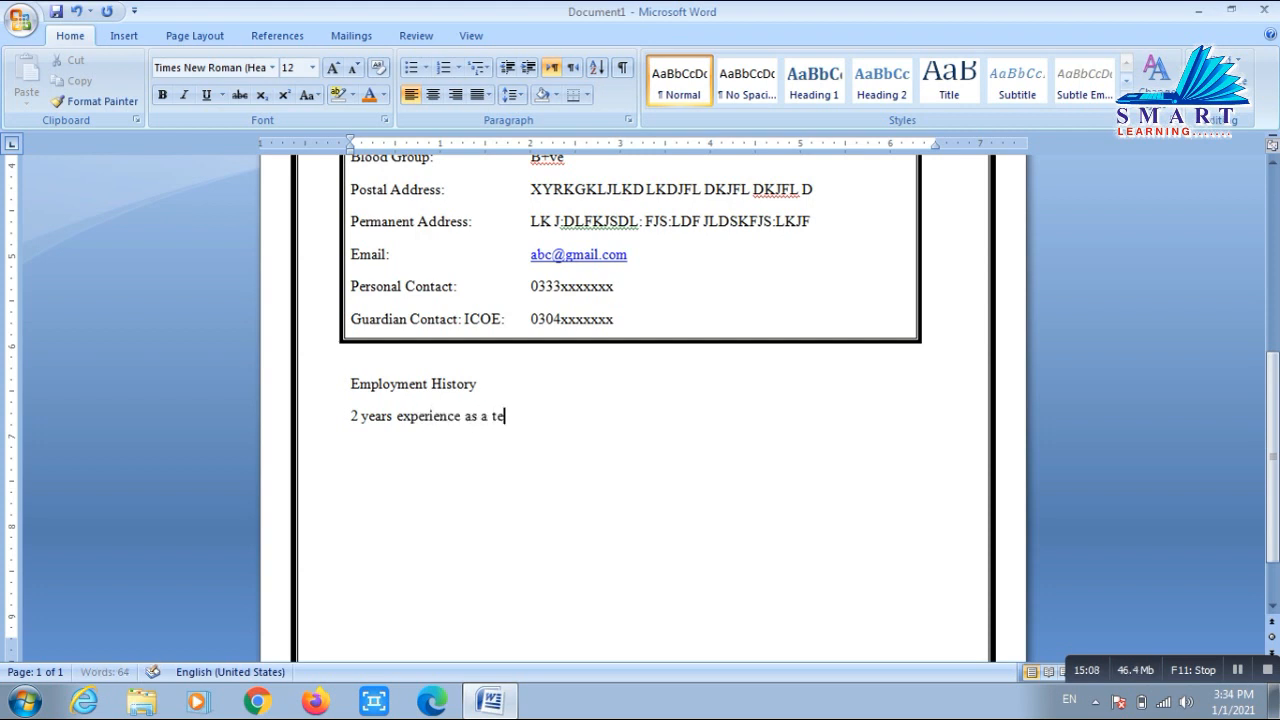
{"action": "type", "text": "acher "}
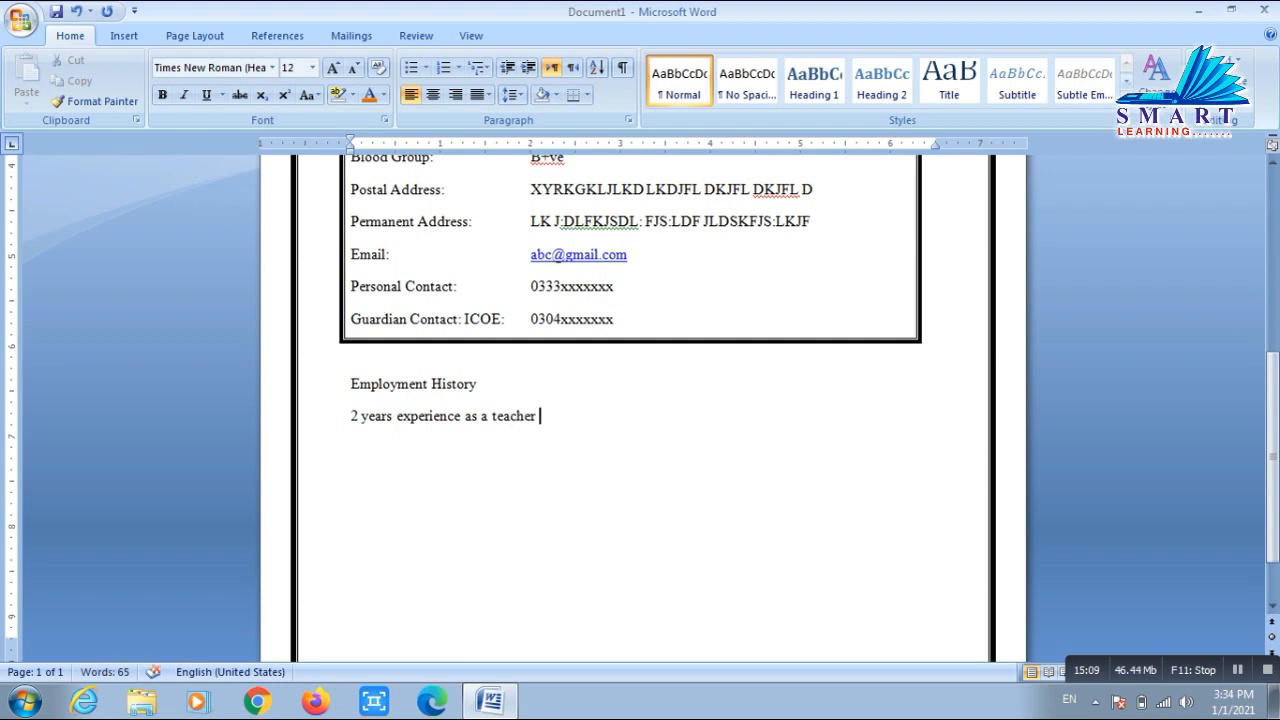
{"action": "type", "text": "at xyz school"}
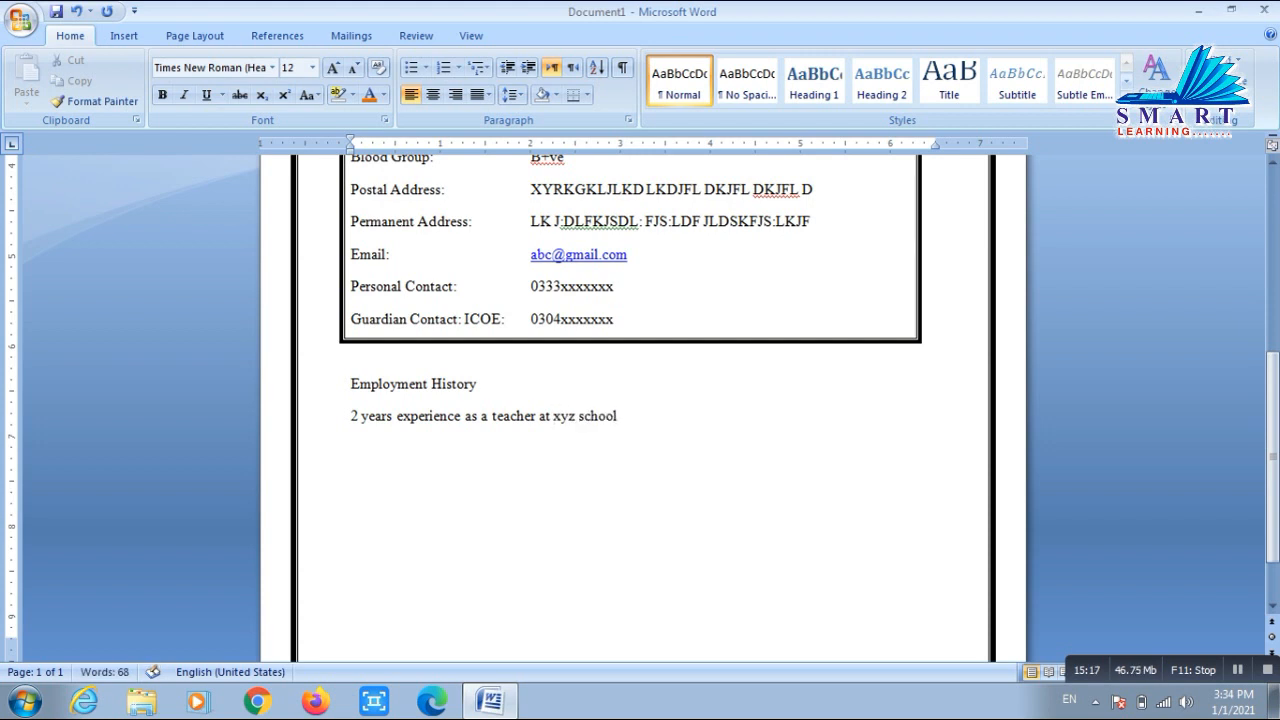
{"action": "type", "text": " system in Islamab"}
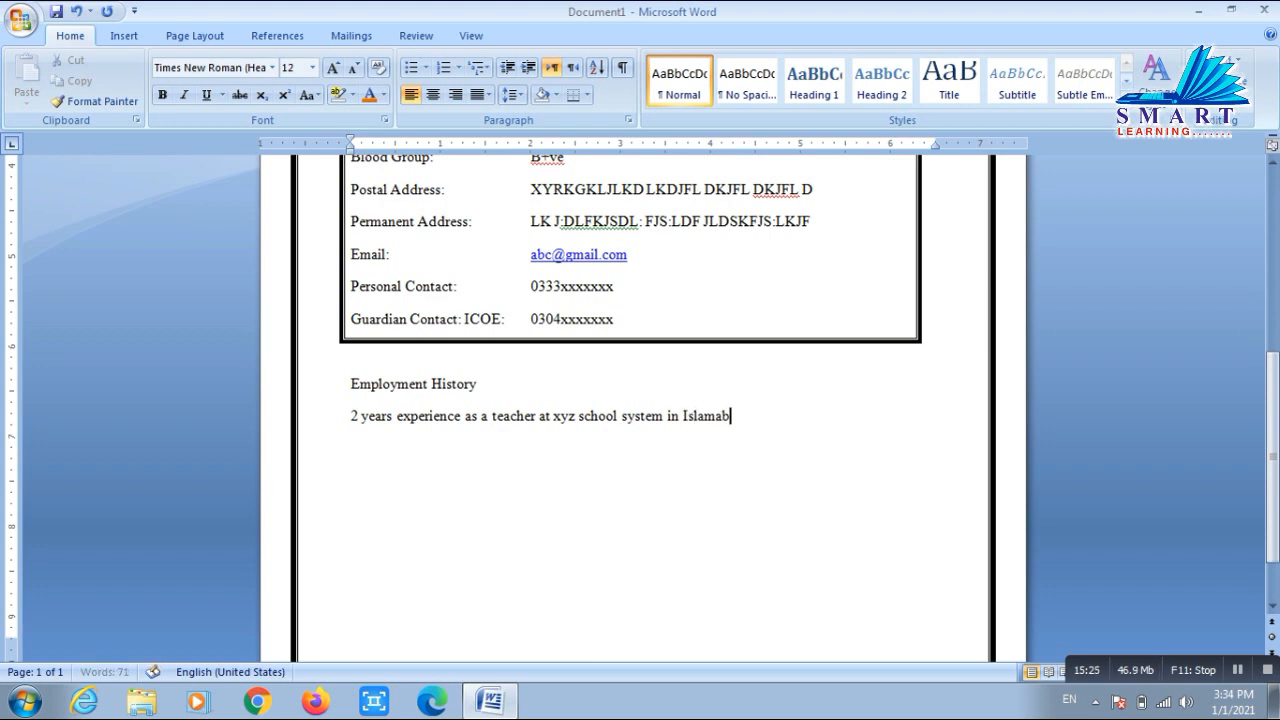
{"action": "type", "text": "ad."}
{"action": "key", "text": "Return"}
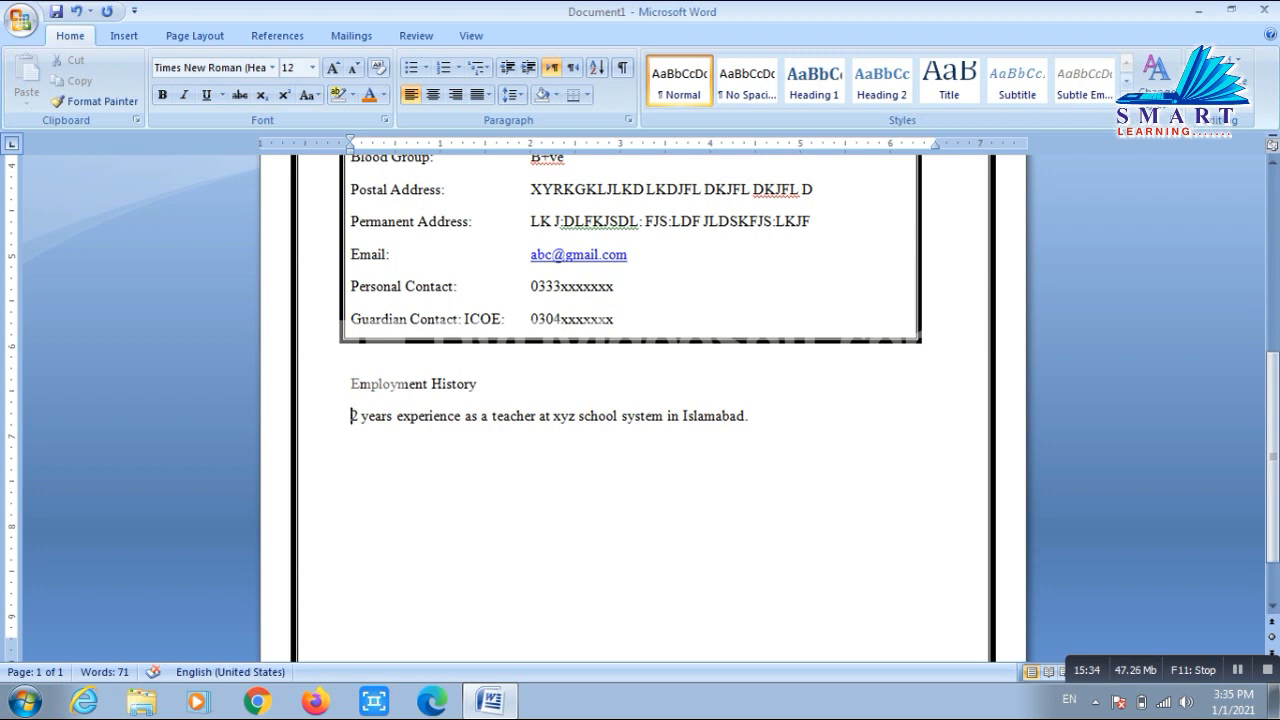
- Try a date-range line below the teacher entry: "From 5th July 2002 to 7th August 2004 as Junior Cleark"
{"action": "key", "text": "End"}
{"action": "key", "text": "Down"}
{"action": "type", "text": "From 5th Ju"}
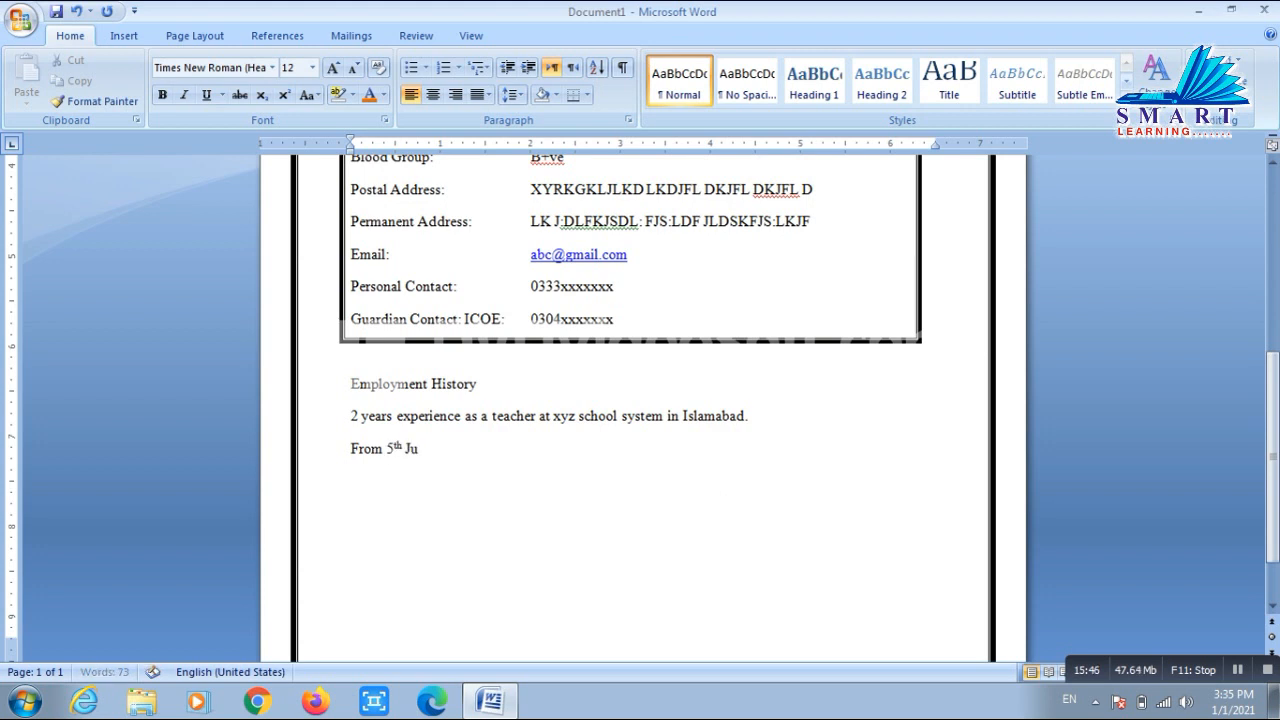
{"action": "type", "text": "ly 2002 to 7"}
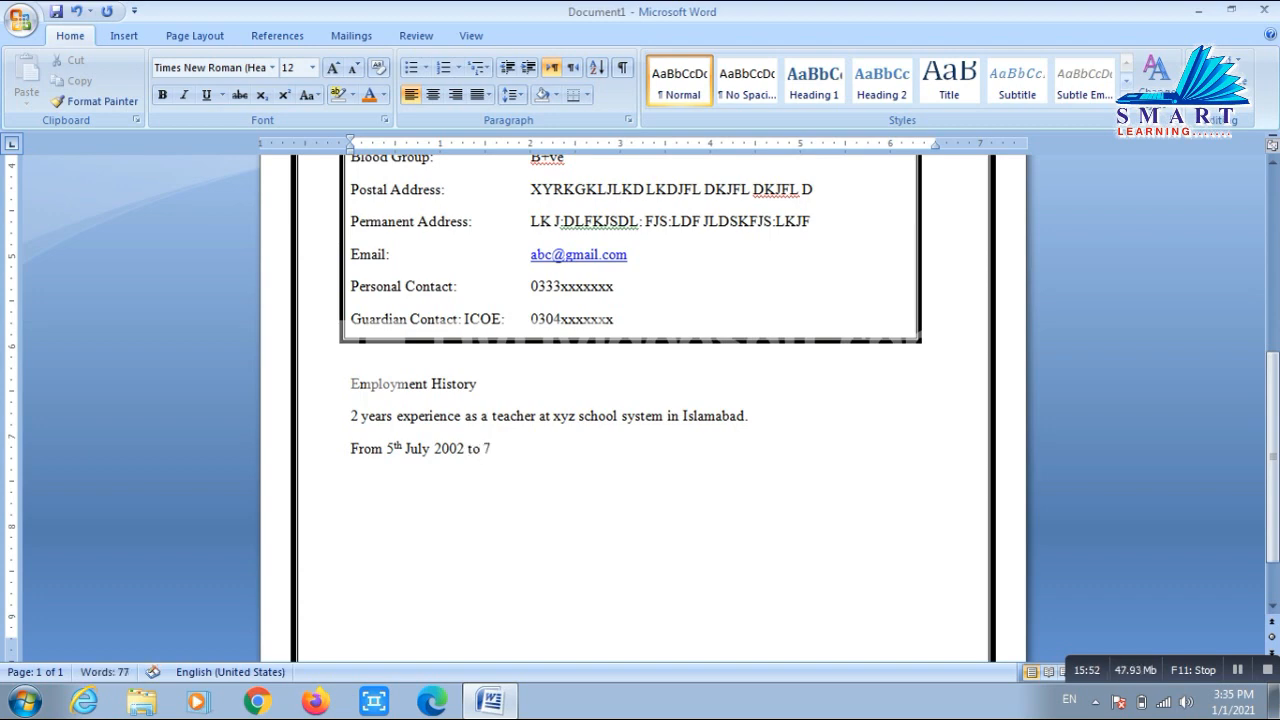
{"action": "type", "text": "th August 2004"}
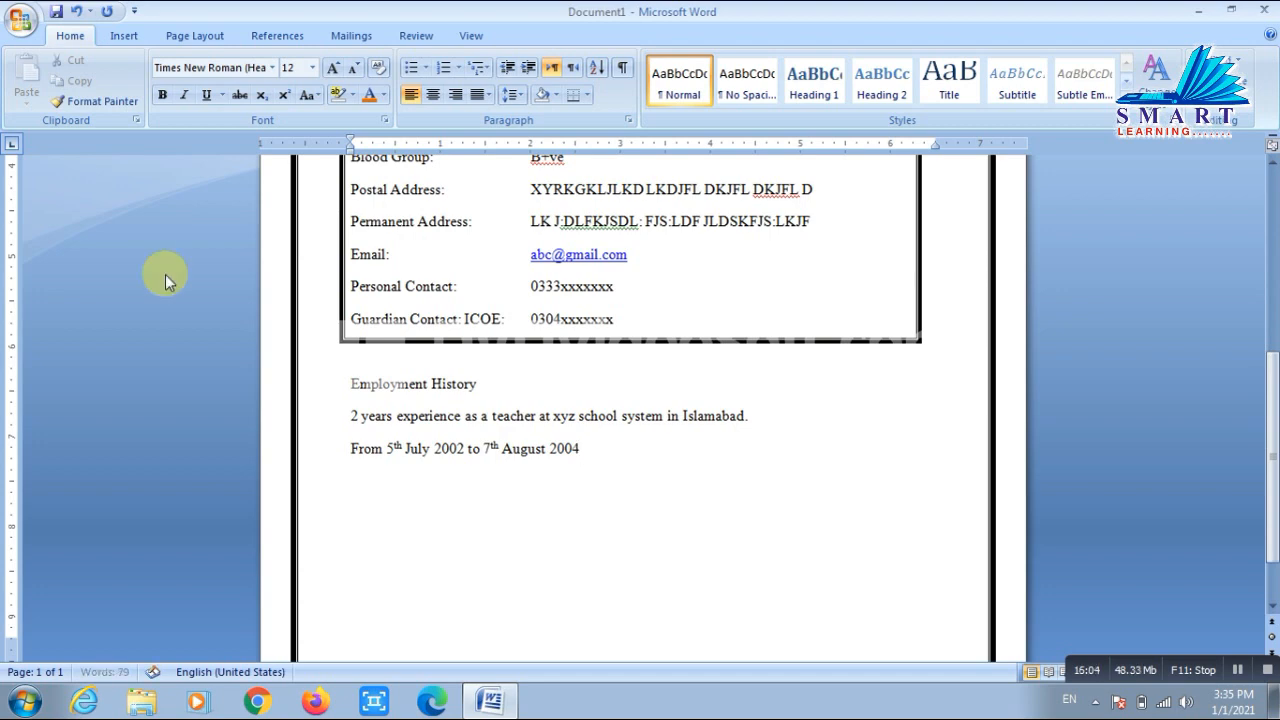
{"action": "key", "text": "BackSpace"}
{"action": "type", "text": "as"}
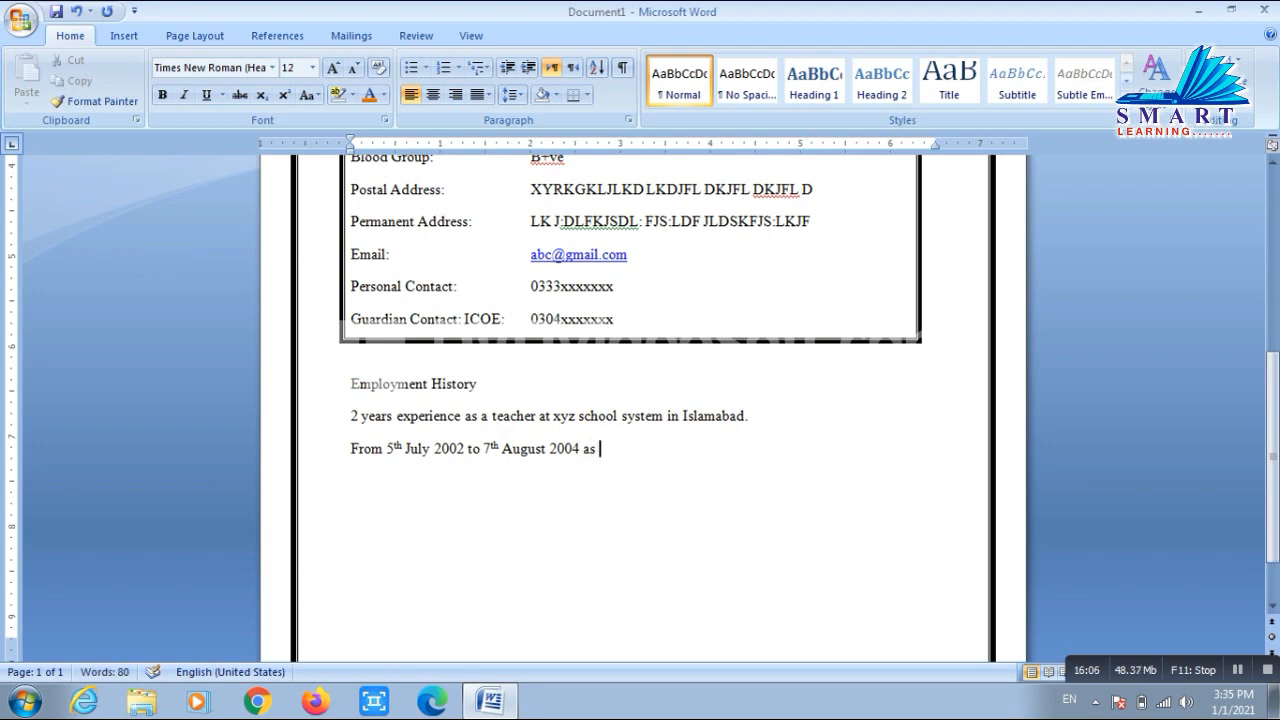
{"action": "type", "text": " Junior Cleark "}
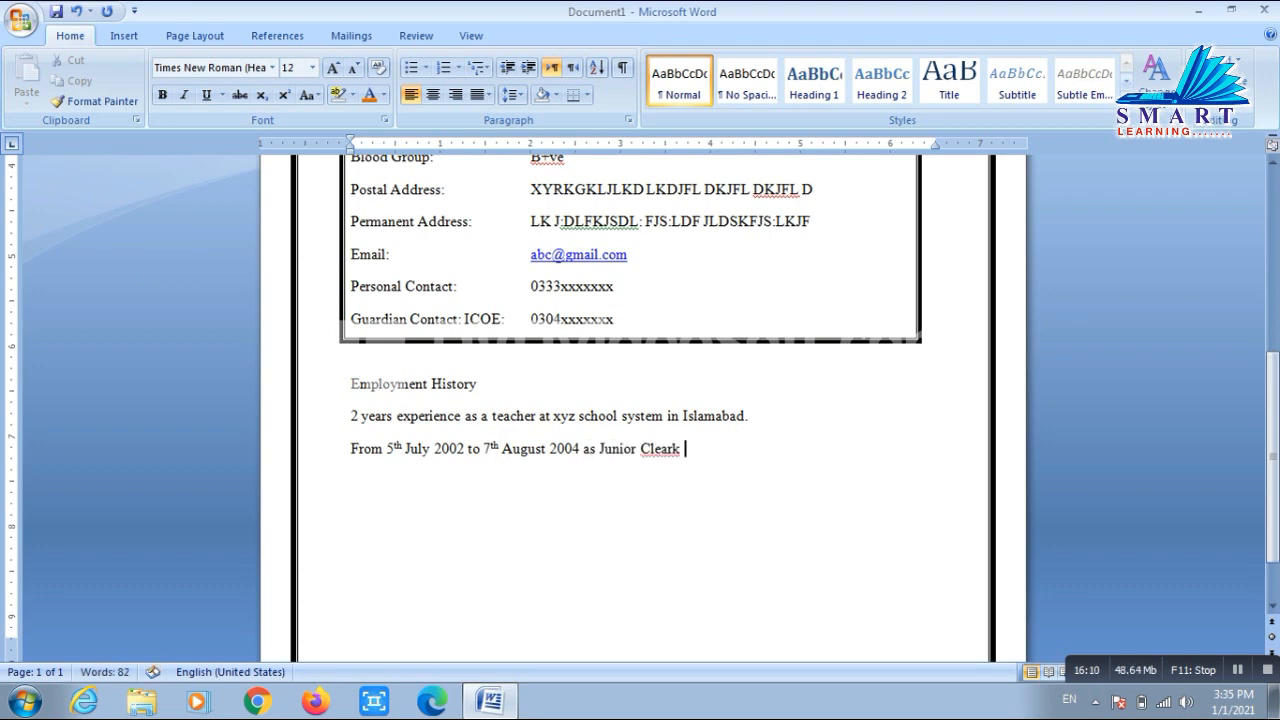
{"action": "type", "text": "at XY"}
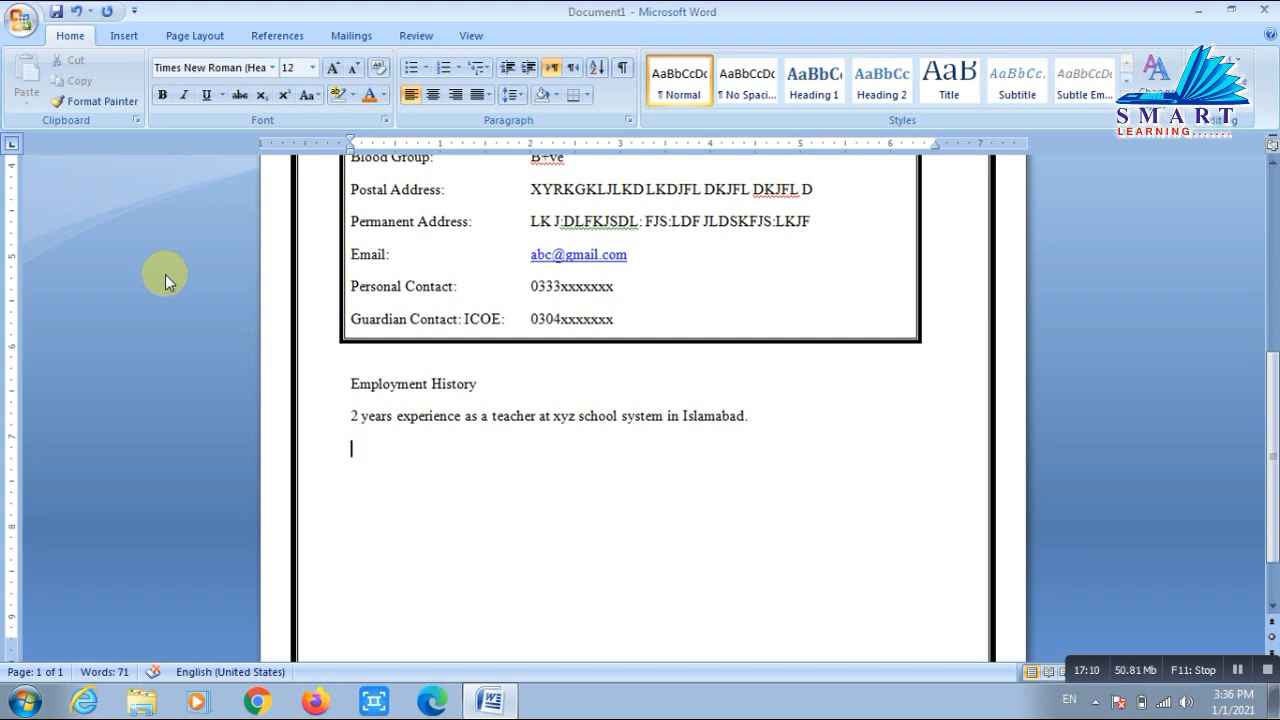
- Write the second employment entry below the teacher line: "3 years experience as a principal at abc college in Lahore"
{"action": "type", "text": "3 years experien"}
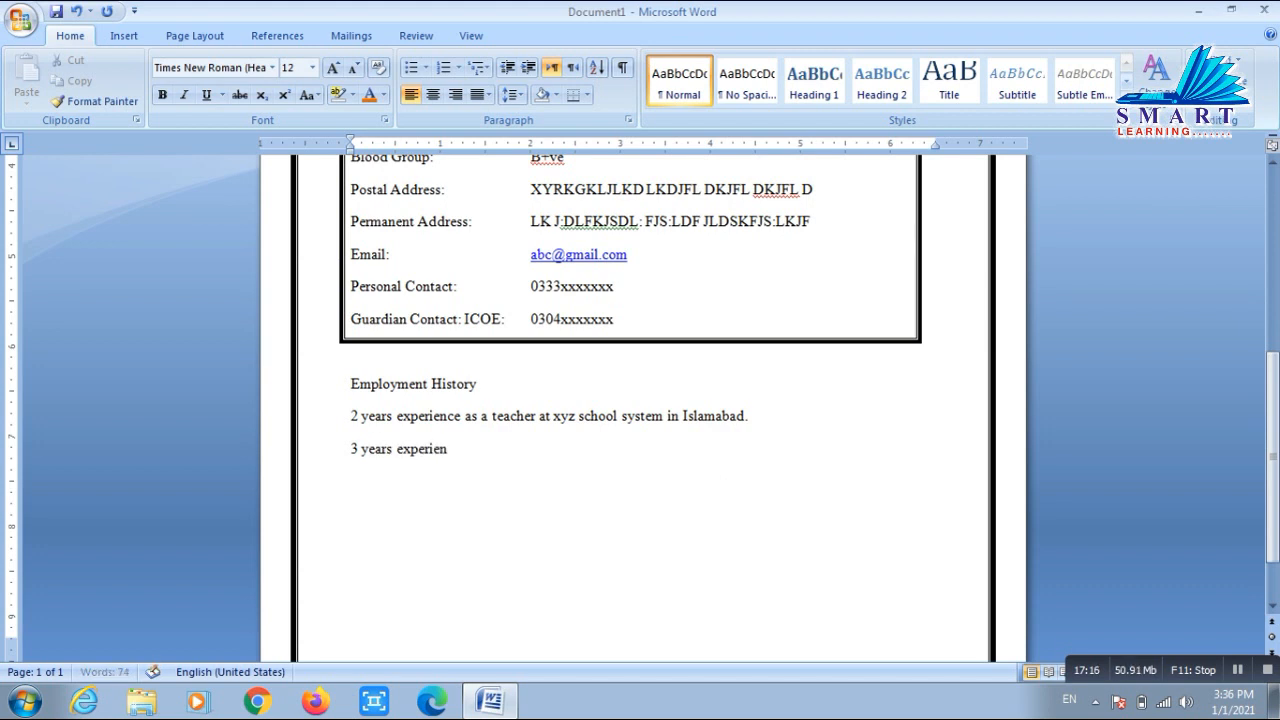
{"action": "type", "text": "ce as a principal "}
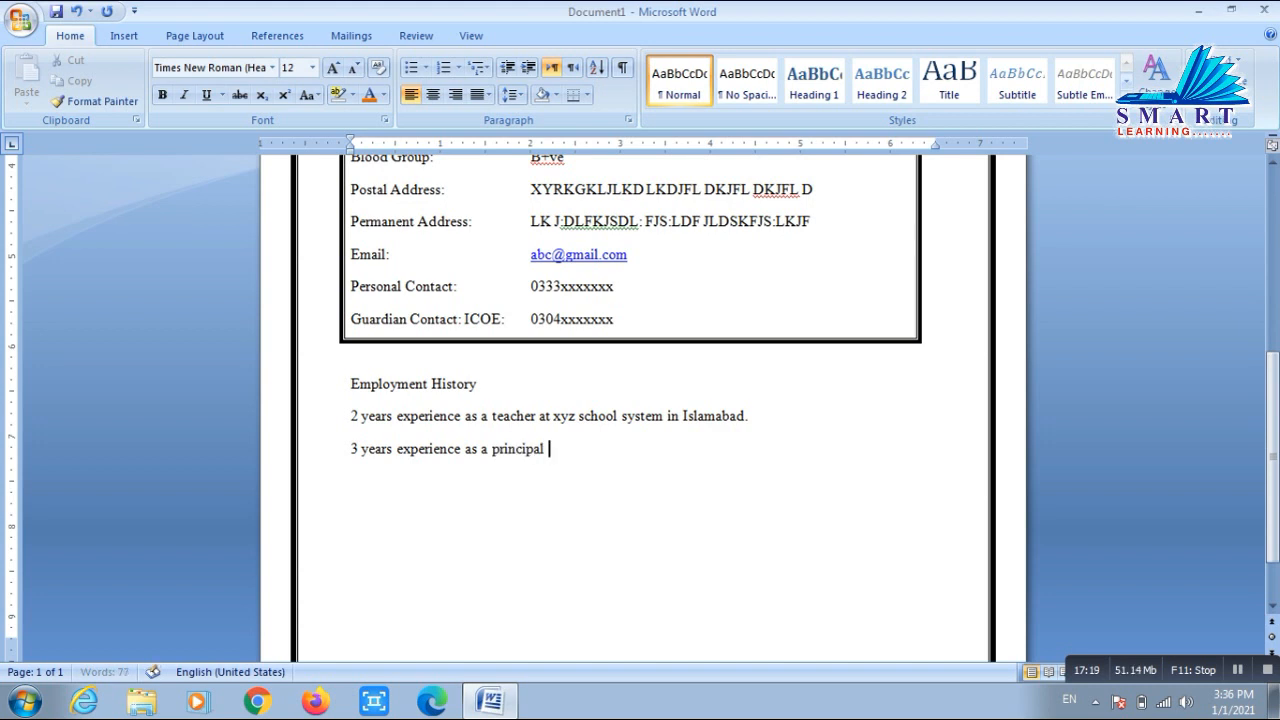
{"action": "type", "text": "at "}
{"action": "type", "text": "abc "}
{"action": "type", "text": "sc"}
{"action": "type", "text": "ollege"}
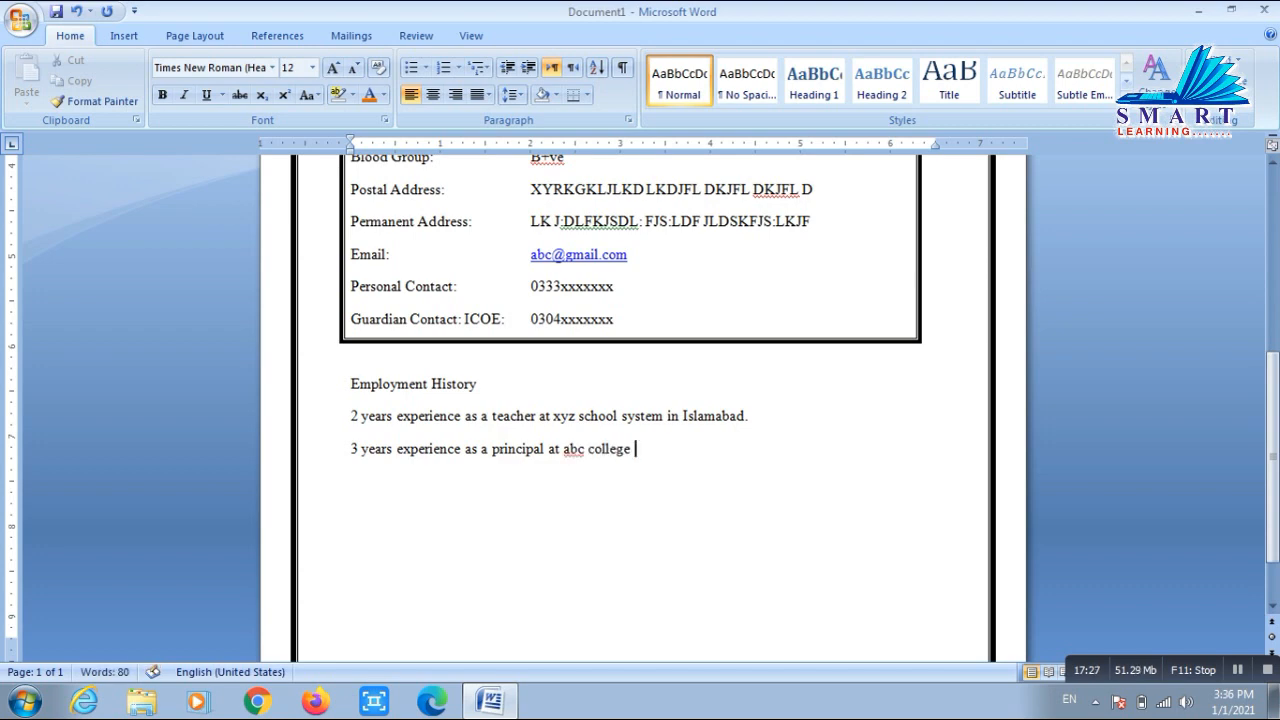
{"action": "type", "text": " in lahore"}
- Add a third employment entry on a new line: "1 year experience as a labour Dubai"
{"action": "key", "text": "Return"}
{"action": "type", "text": "1 year experience"}
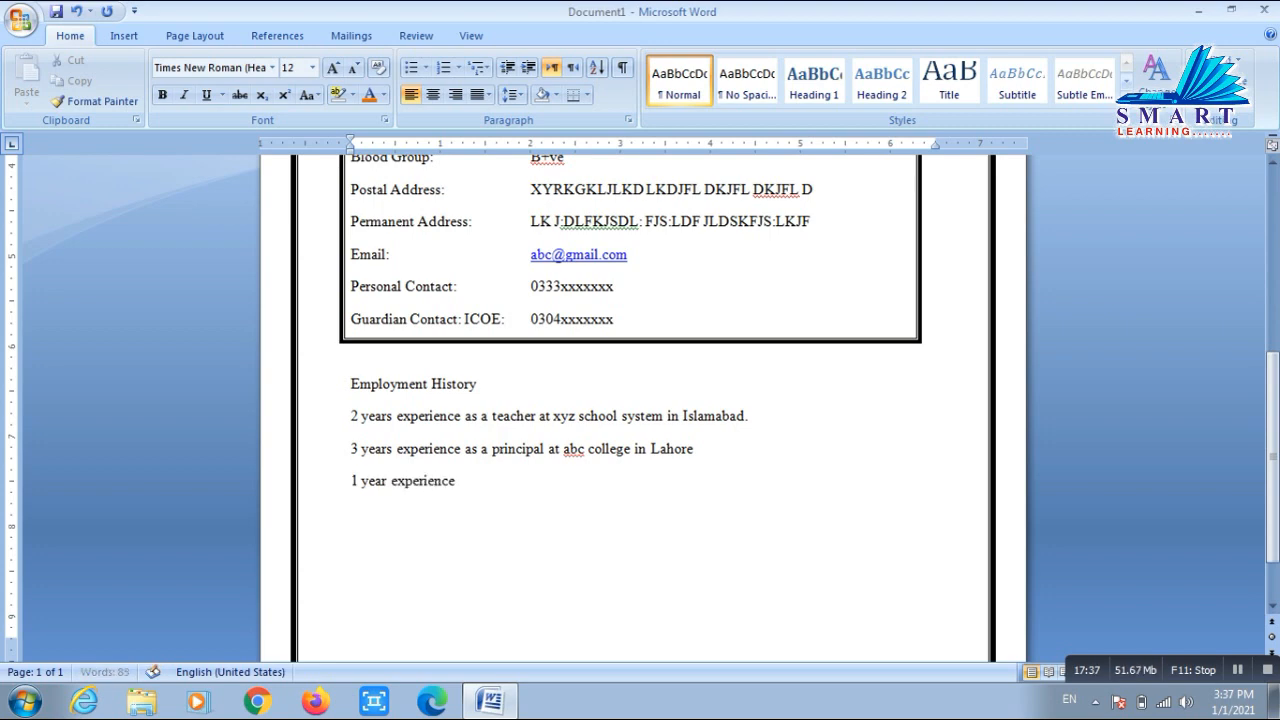
{"action": "type", "text": " as a labour"}
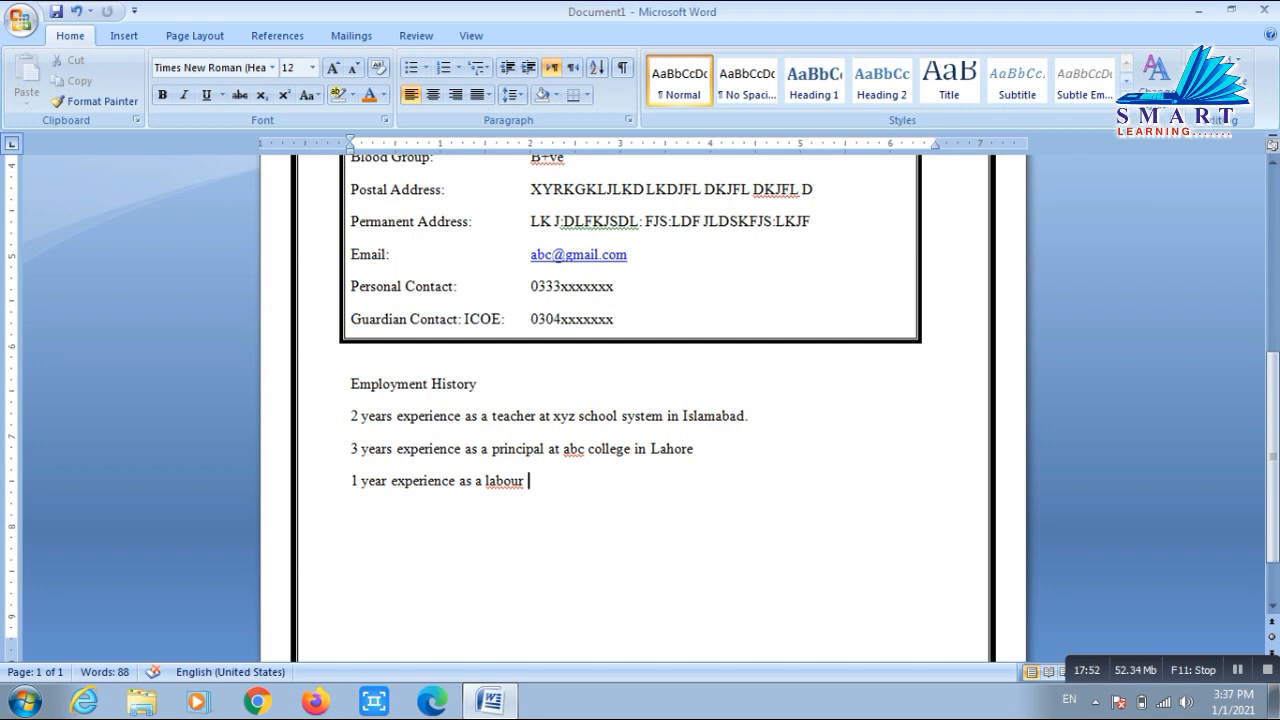
{"action": "type", "text": "Dubai"}
- Add a fourth employment entry on a new line: "3 years experience as marketing officer with ABC private limited."
{"action": "key", "text": "Return"}
{"action": "type", "text": "3 years"}
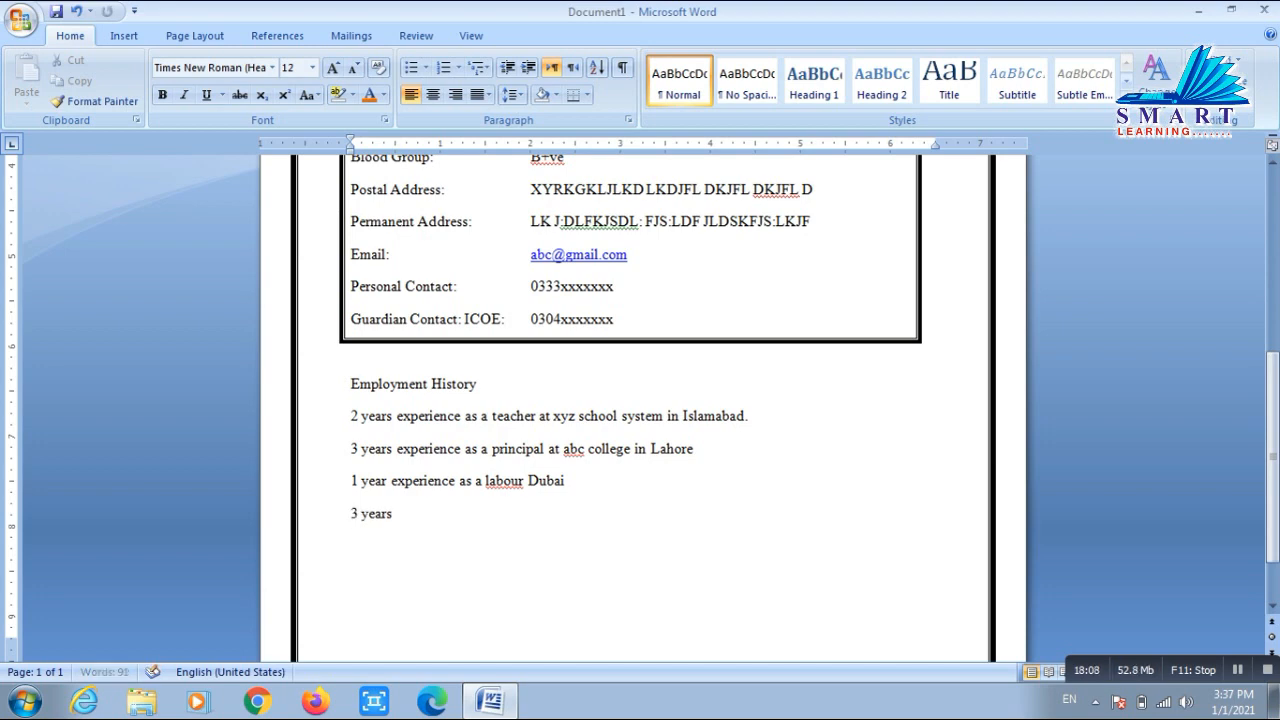
{"action": "type", "text": " experience as"}
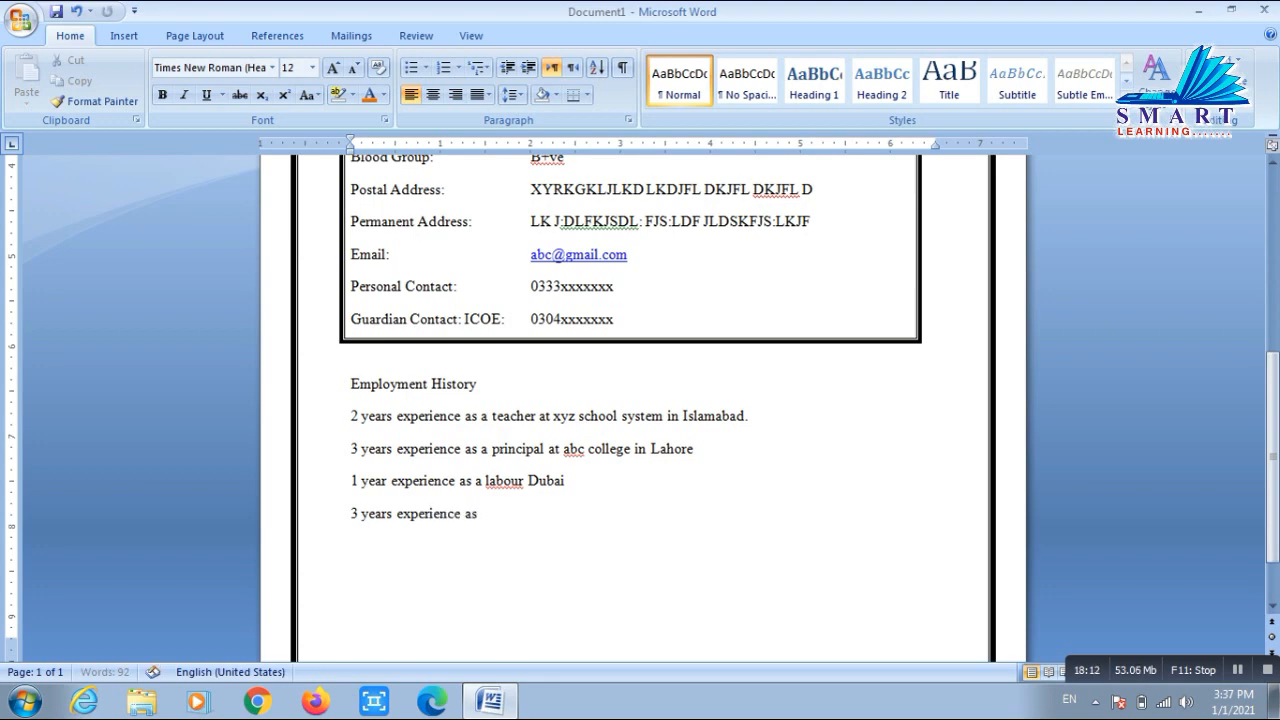
{"action": "type", "text": " marketing officer "}
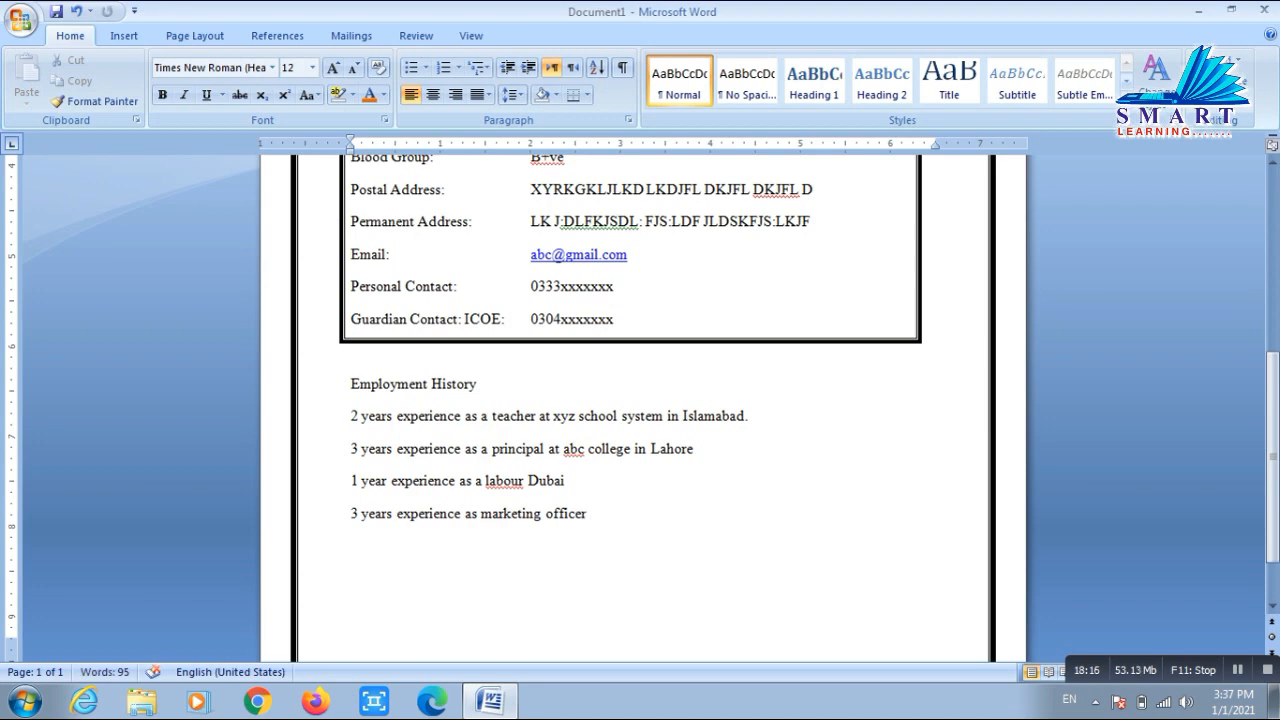
{"action": "type", "text": "with ABC p"}
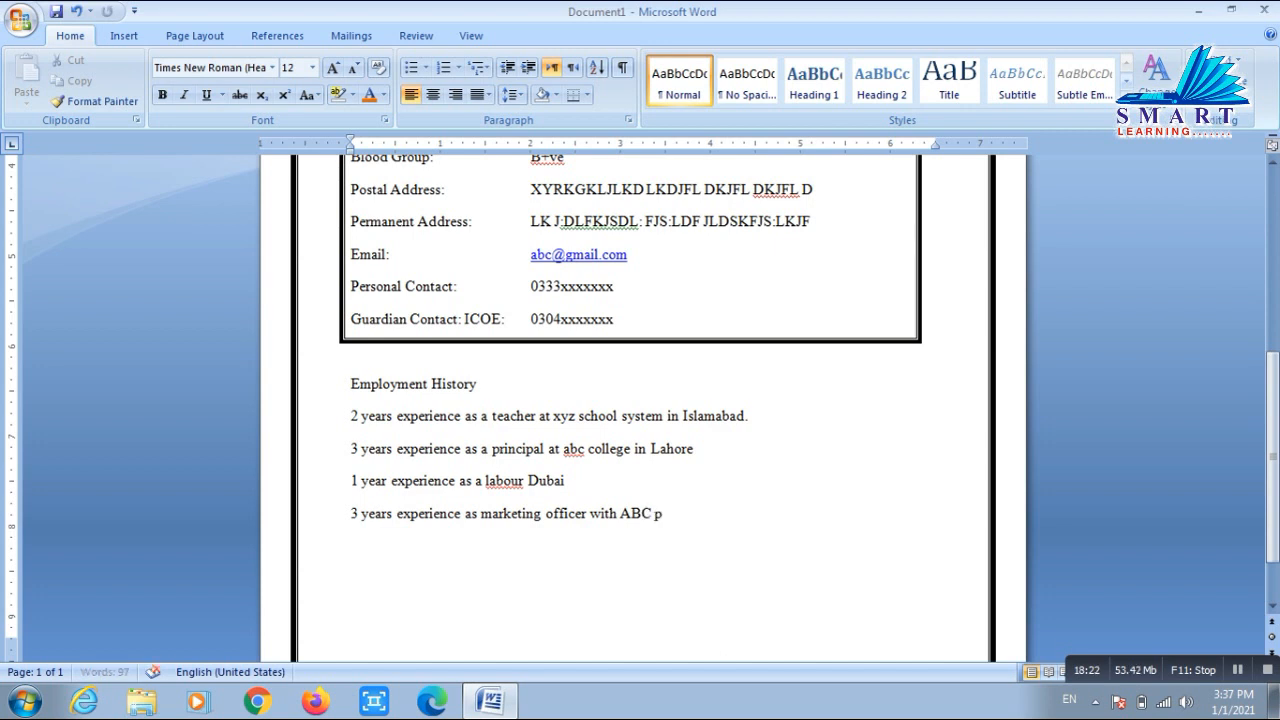
{"action": "type", "text": "rivate limited."}
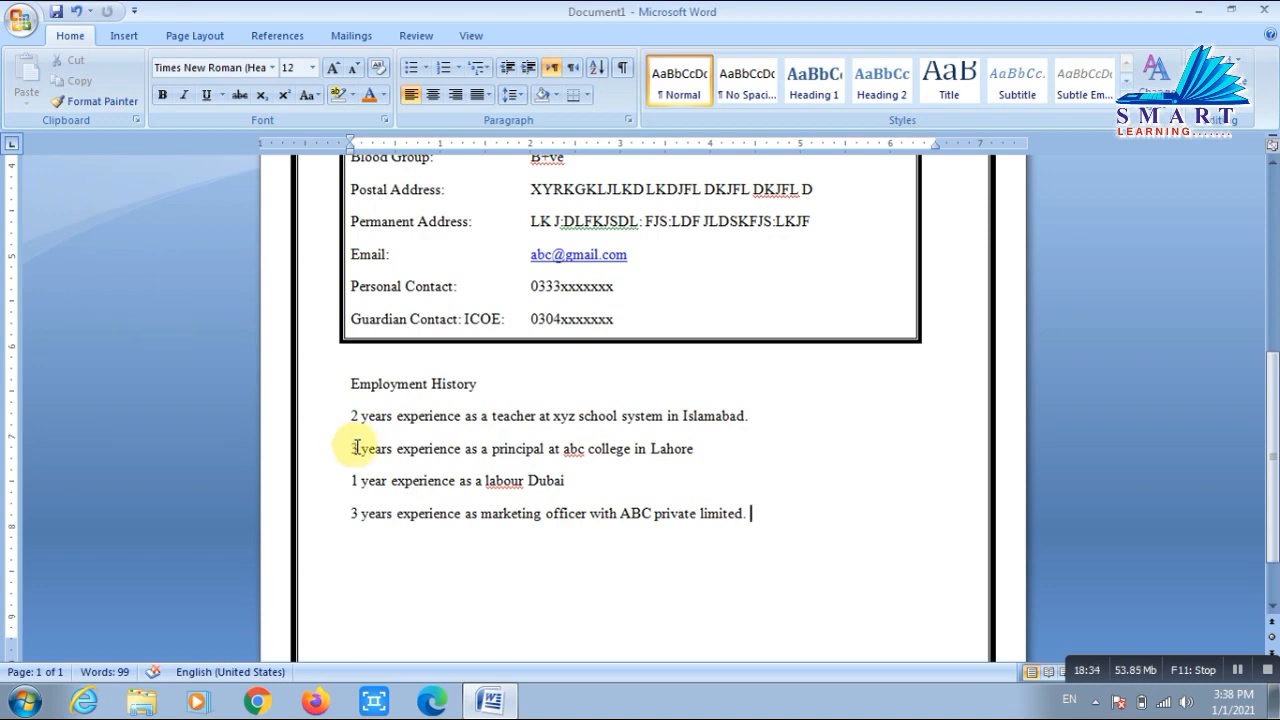
- Turn the four experience lines under Employment History into a bulleted list with the multicoloured bullet symbol
{"action": "double_click", "coordinate": [415, 388]}
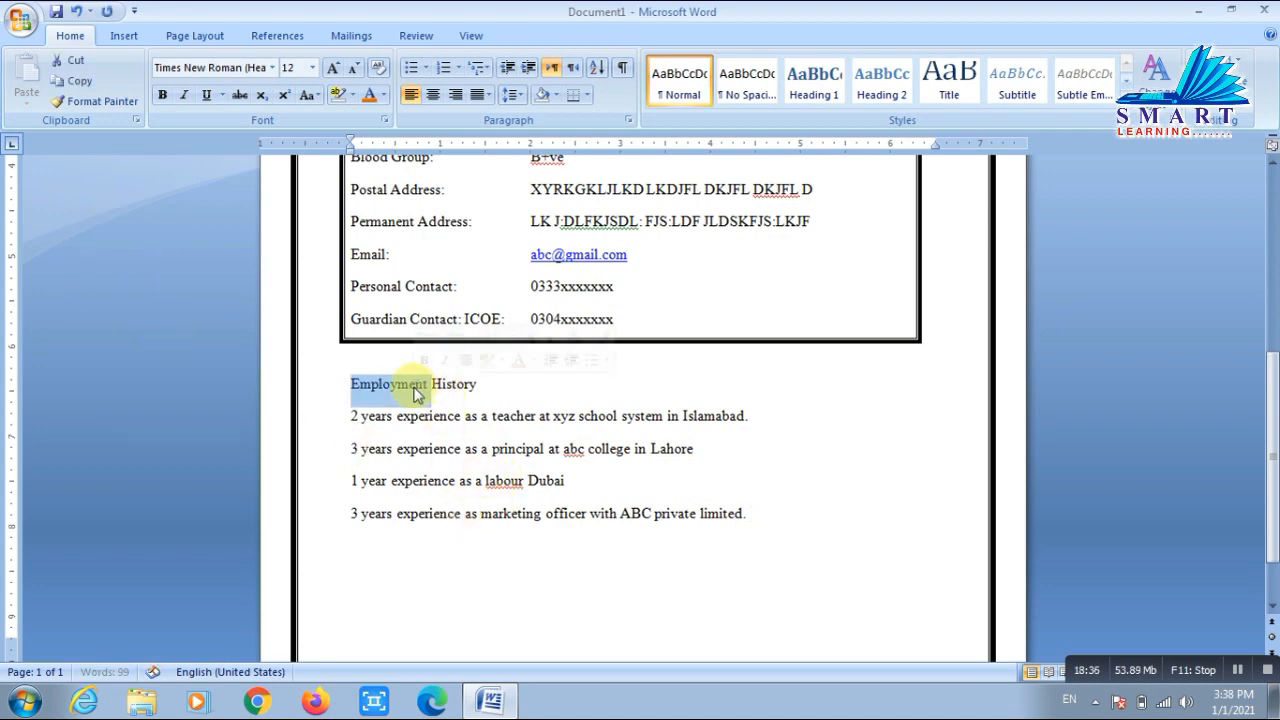
{"action": "double_click", "coordinate": [445, 392]}
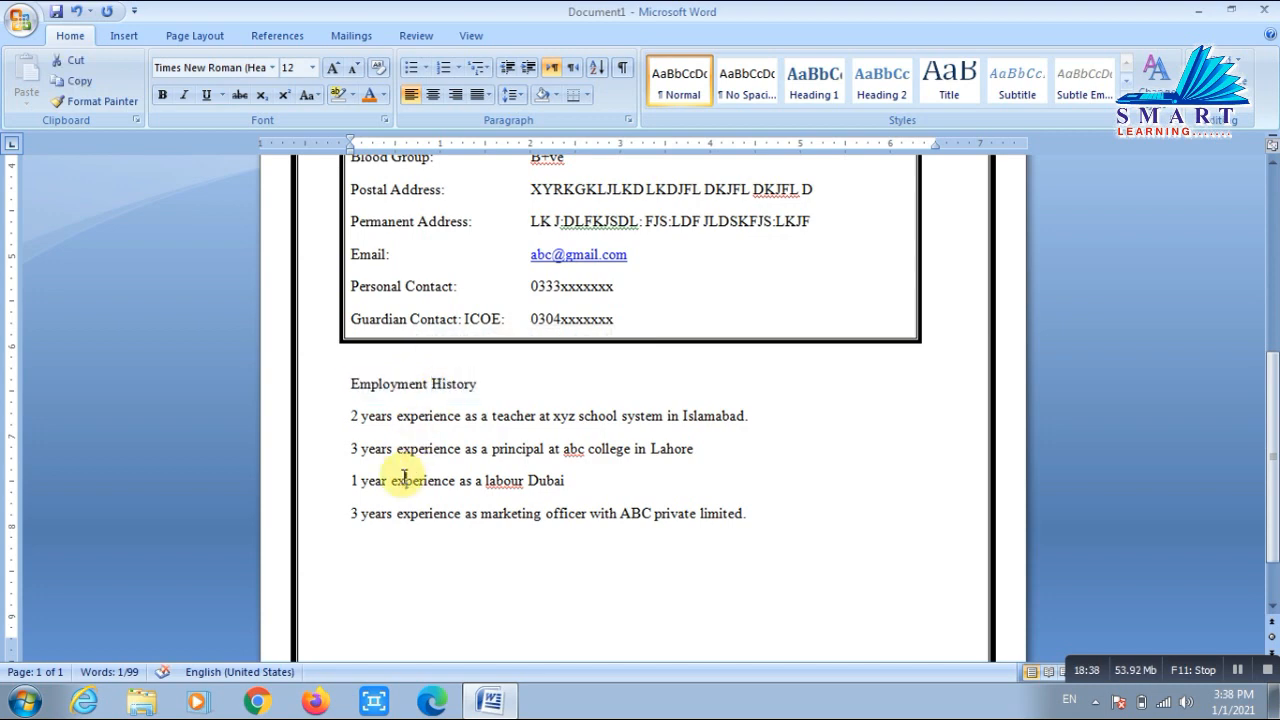
{"action": "left_click", "coordinate": [371, 480]}
{"action": "left_click_drag", "start_coordinate": [383, 516], "coordinate": [351, 417]}
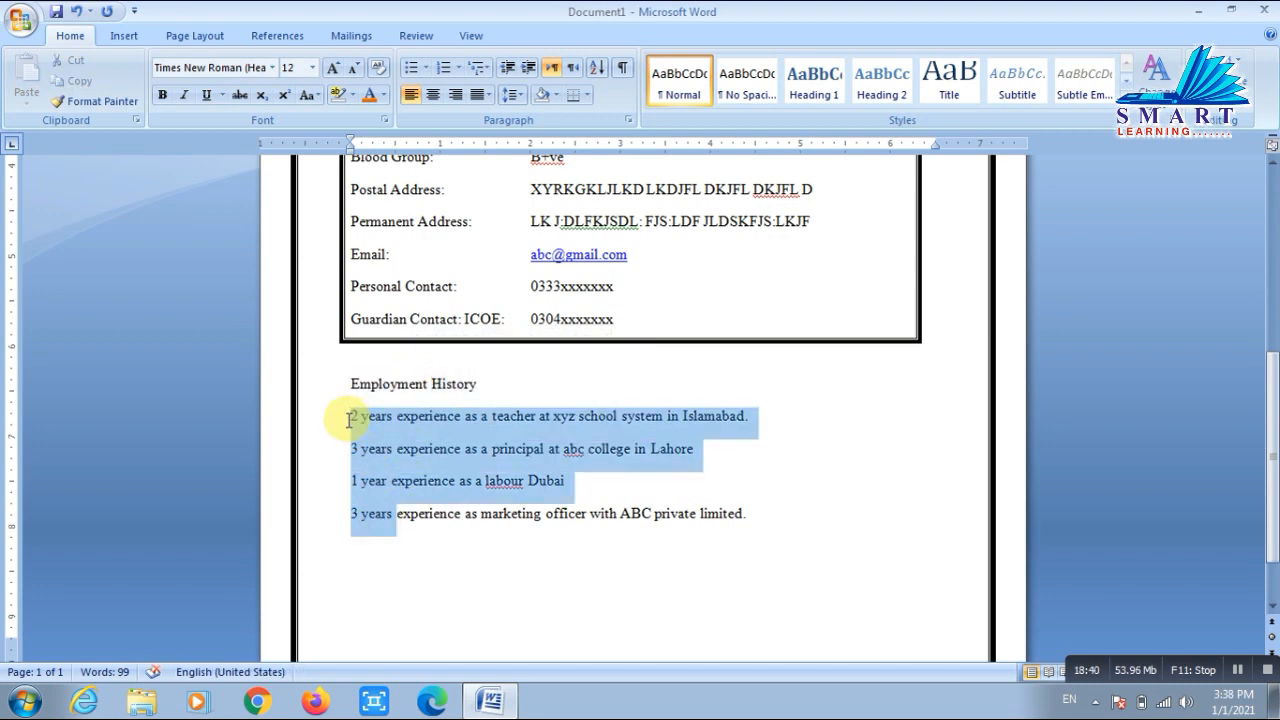
{"action": "left_click", "coordinate": [410, 67]}
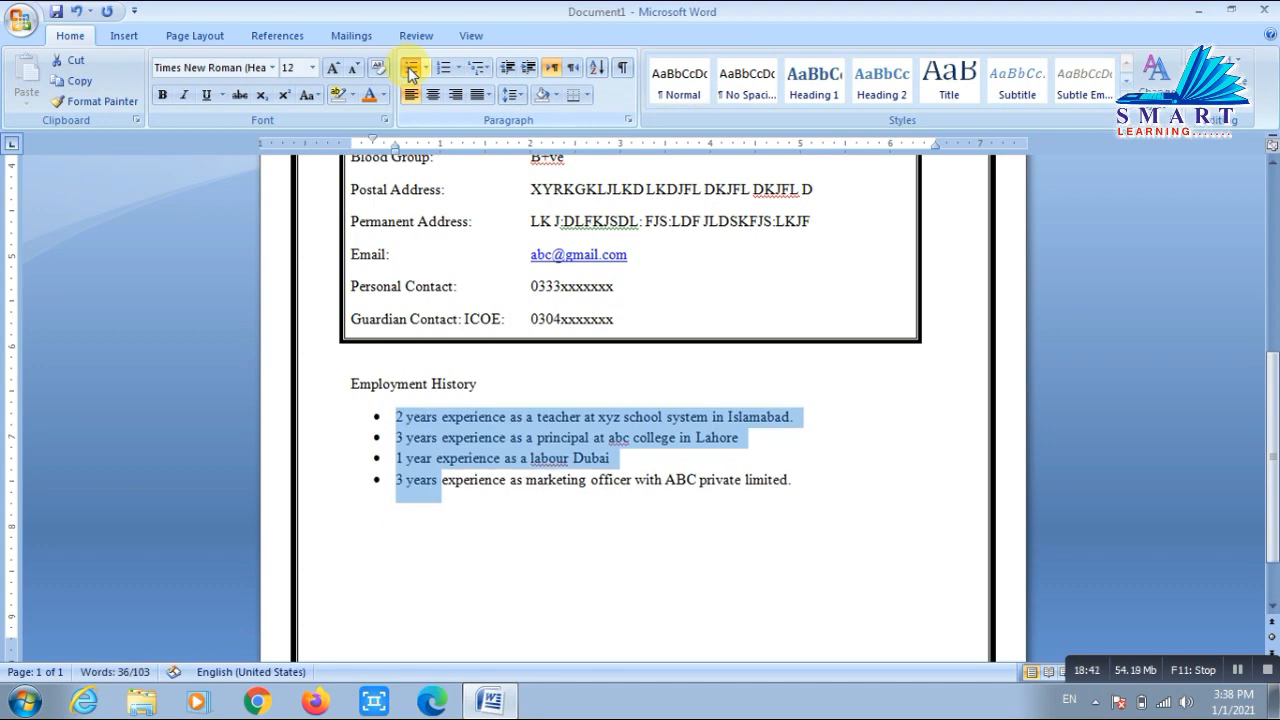
{"action": "left_click", "coordinate": [426, 67]}
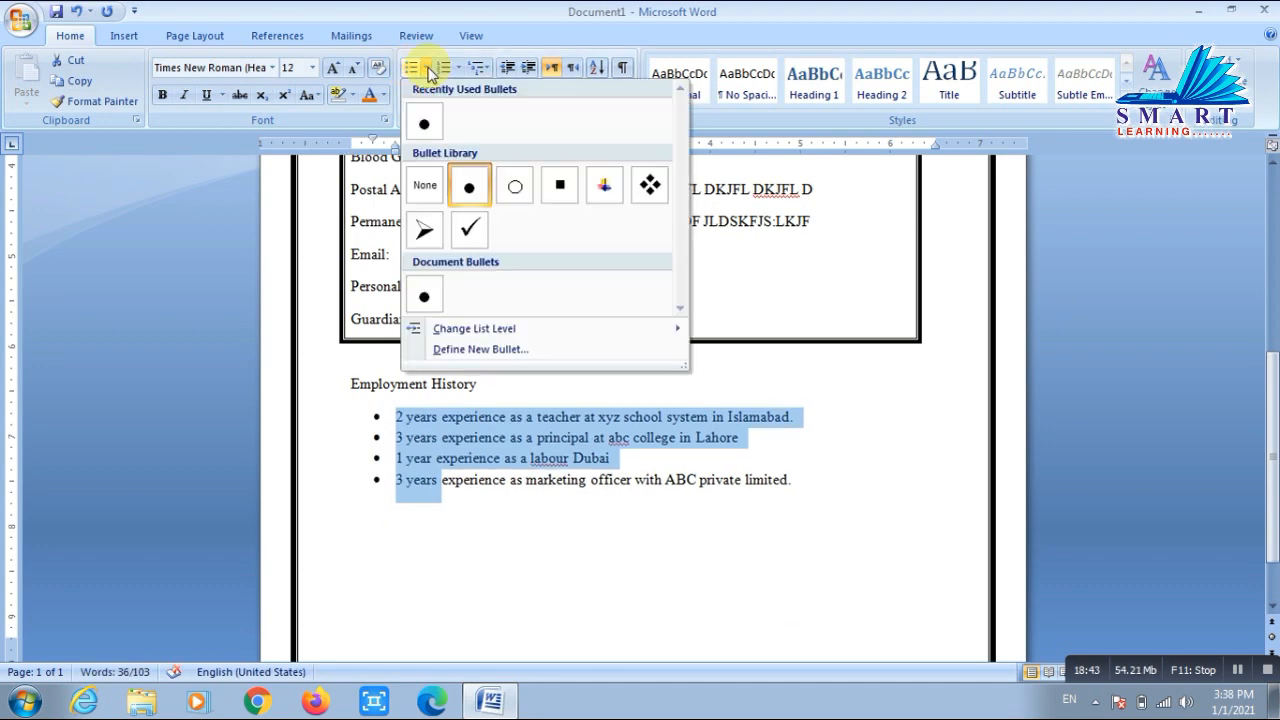
{"action": "left_click", "coordinate": [604, 185]}
{"action": "left_click", "coordinate": [503, 470]}
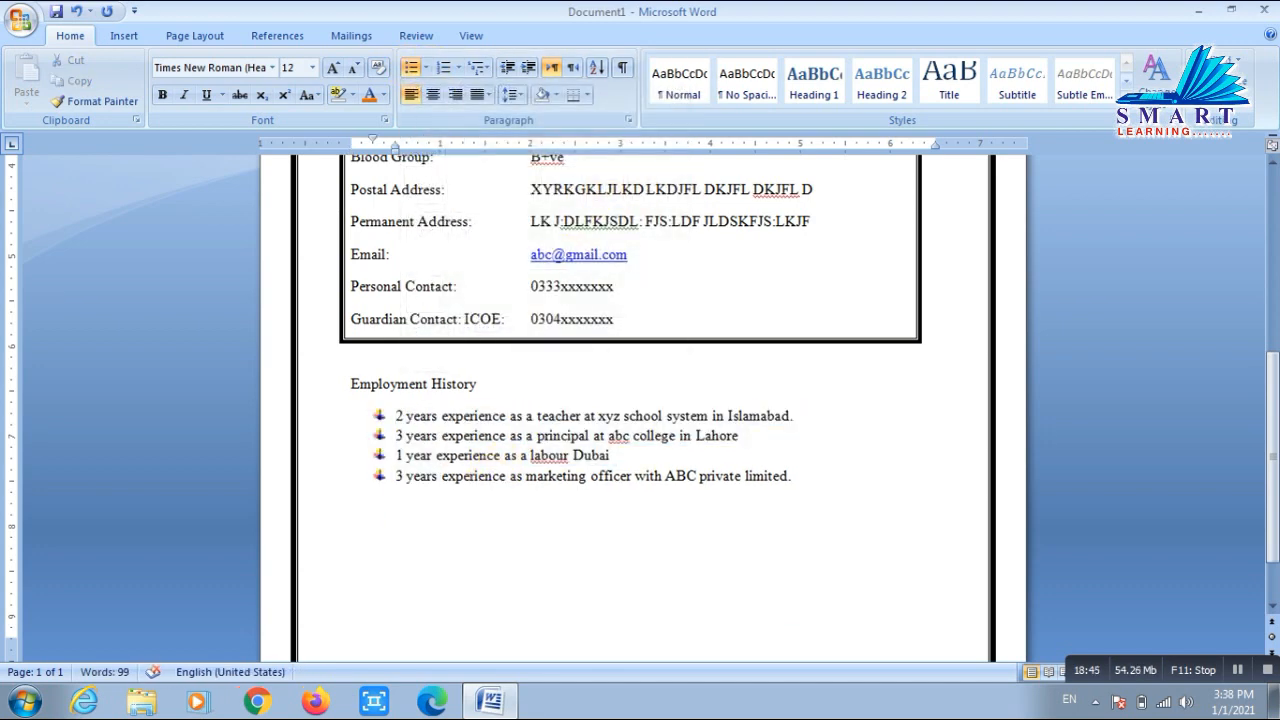
{"action": "left_click_drag", "start_coordinate": [503, 476], "coordinate": [457, 414]}
{"action": "left_click", "coordinate": [437, 455]}
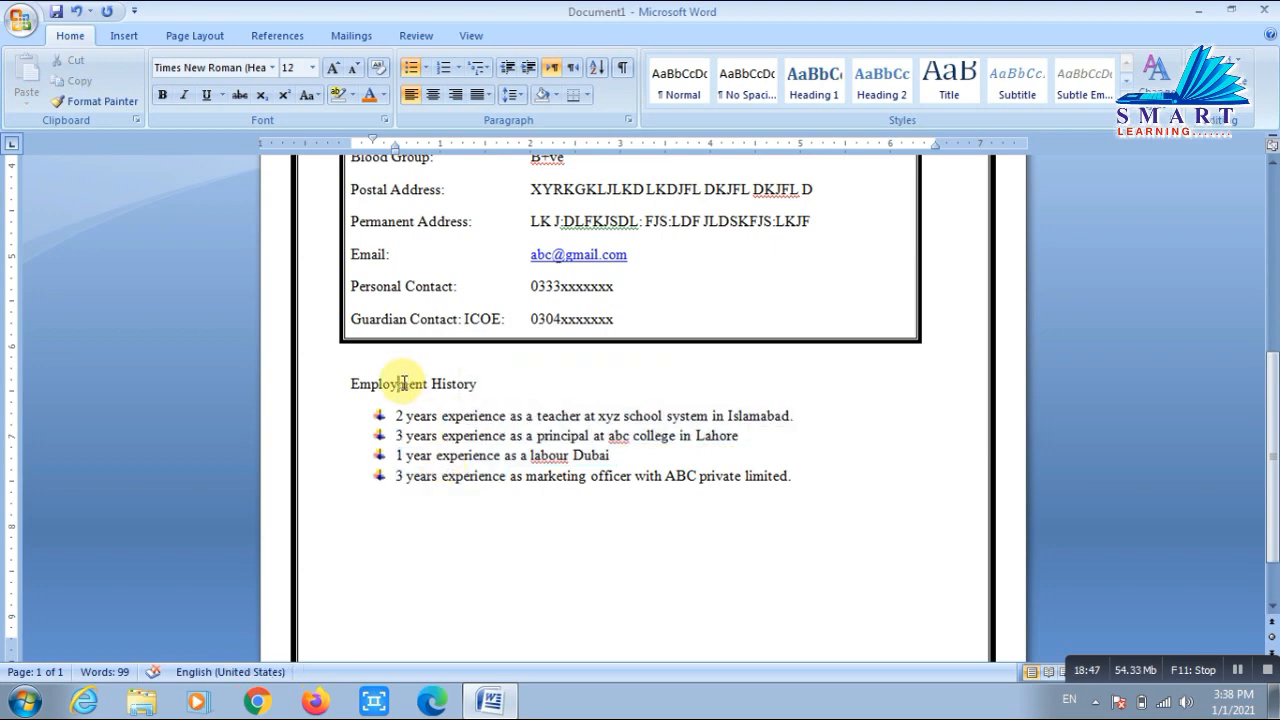
- Format the "Employment History" heading as 14 pt, bold and underlined
{"action": "double_click", "coordinate": [405, 384]}
{"action": "left_click", "coordinate": [335, 390]}
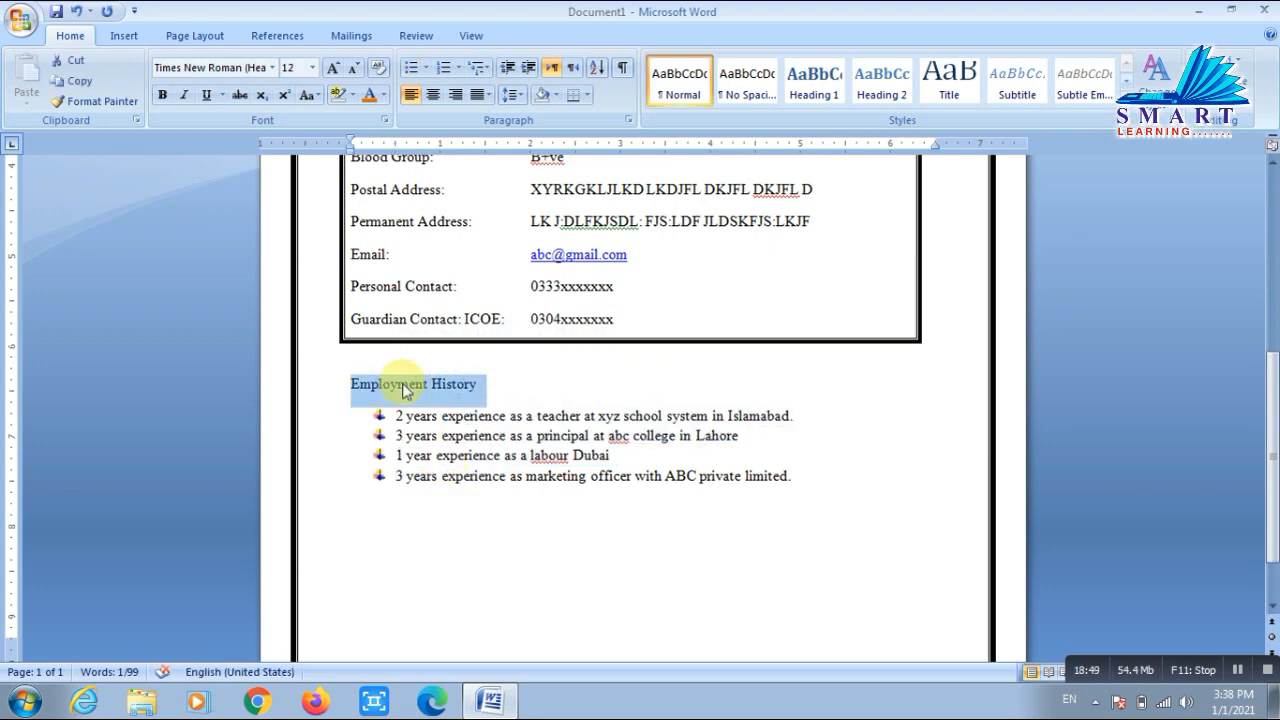
{"action": "left_click", "coordinate": [333, 68]}
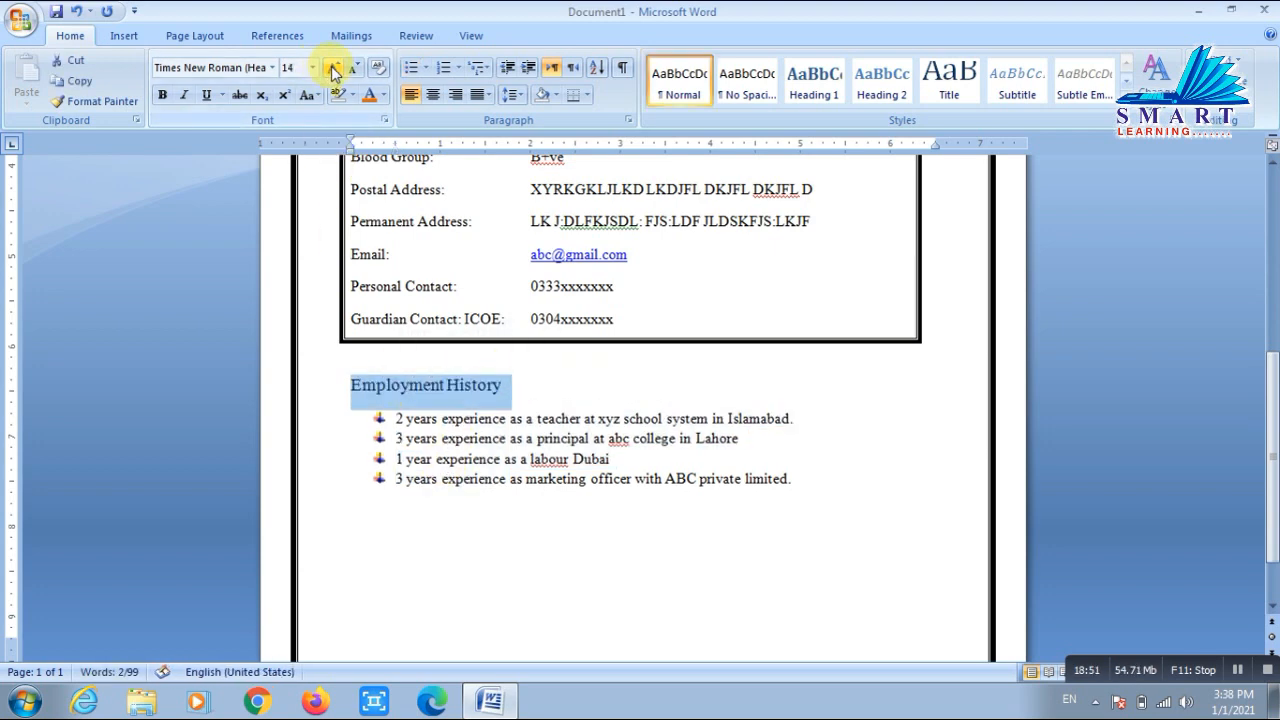
{"action": "left_click", "coordinate": [162, 96]}
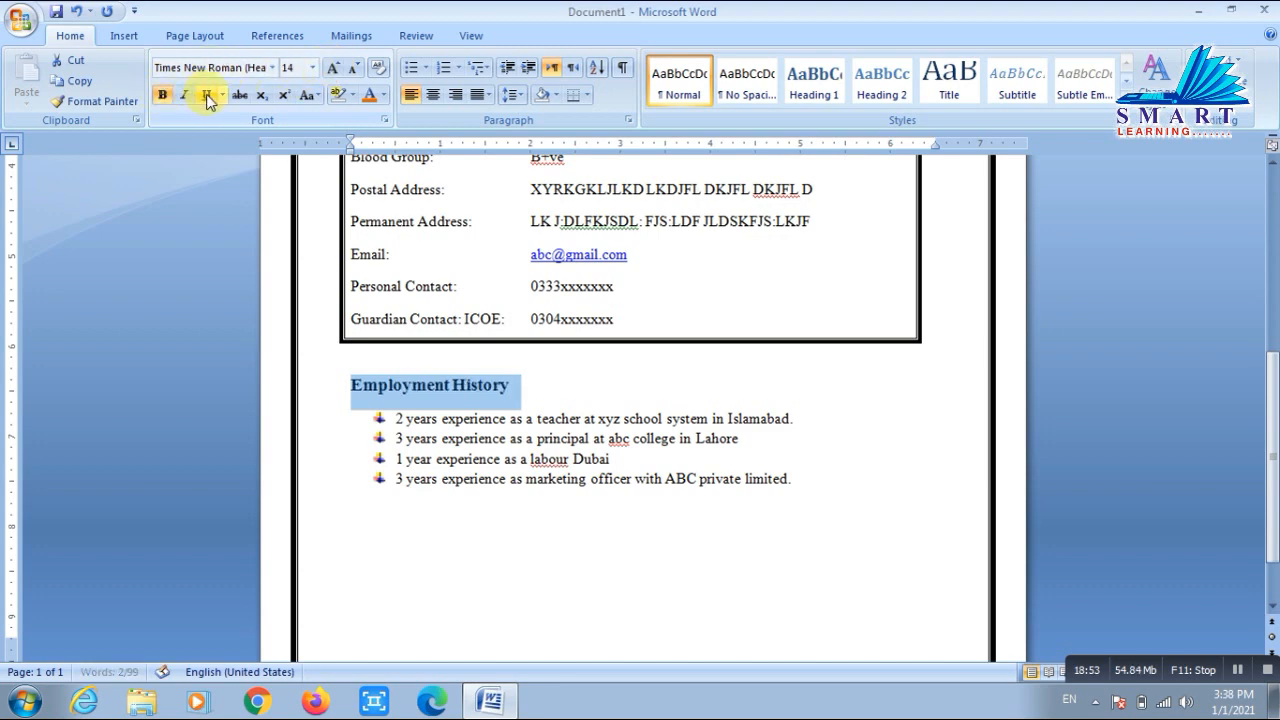
{"action": "left_click", "coordinate": [206, 95]}
{"action": "left_click", "coordinate": [549, 386]}
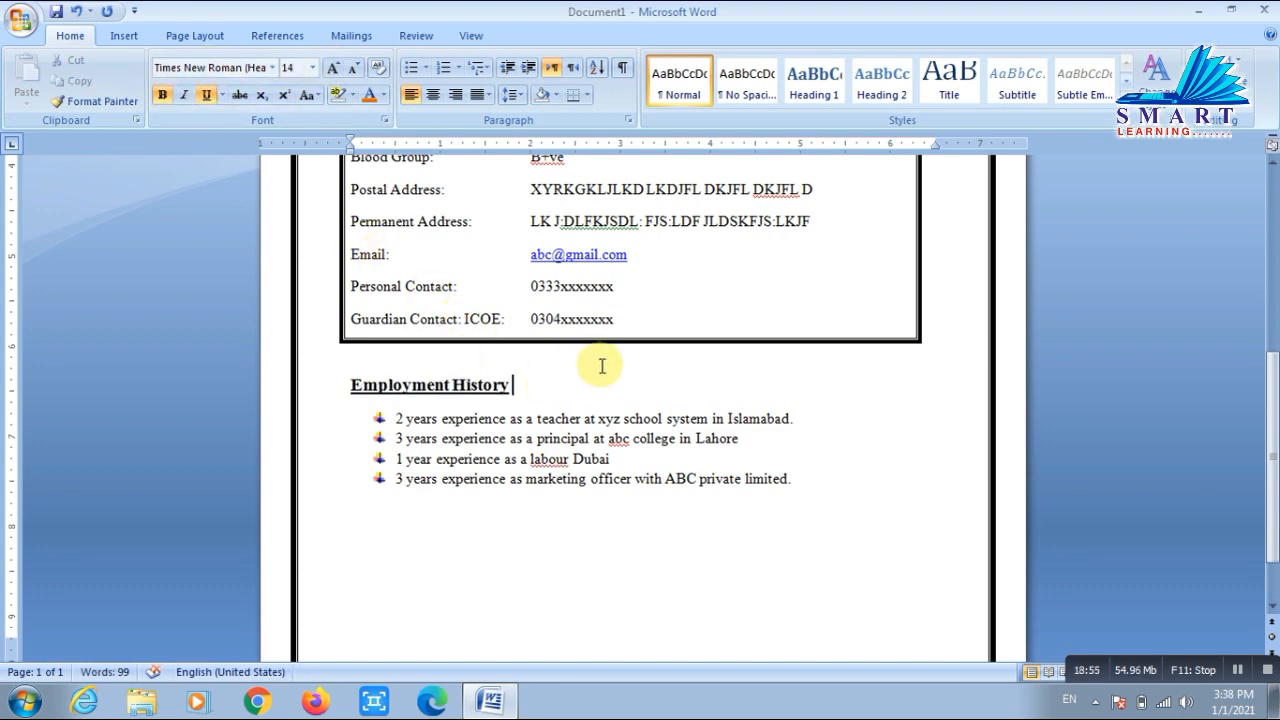
- Place a copy of the Personal Information frame lower on the page so that it encloses the Employment History section
{"action": "left_click_drag", "start_coordinate": [701, 344], "coordinate": [702, 610]}
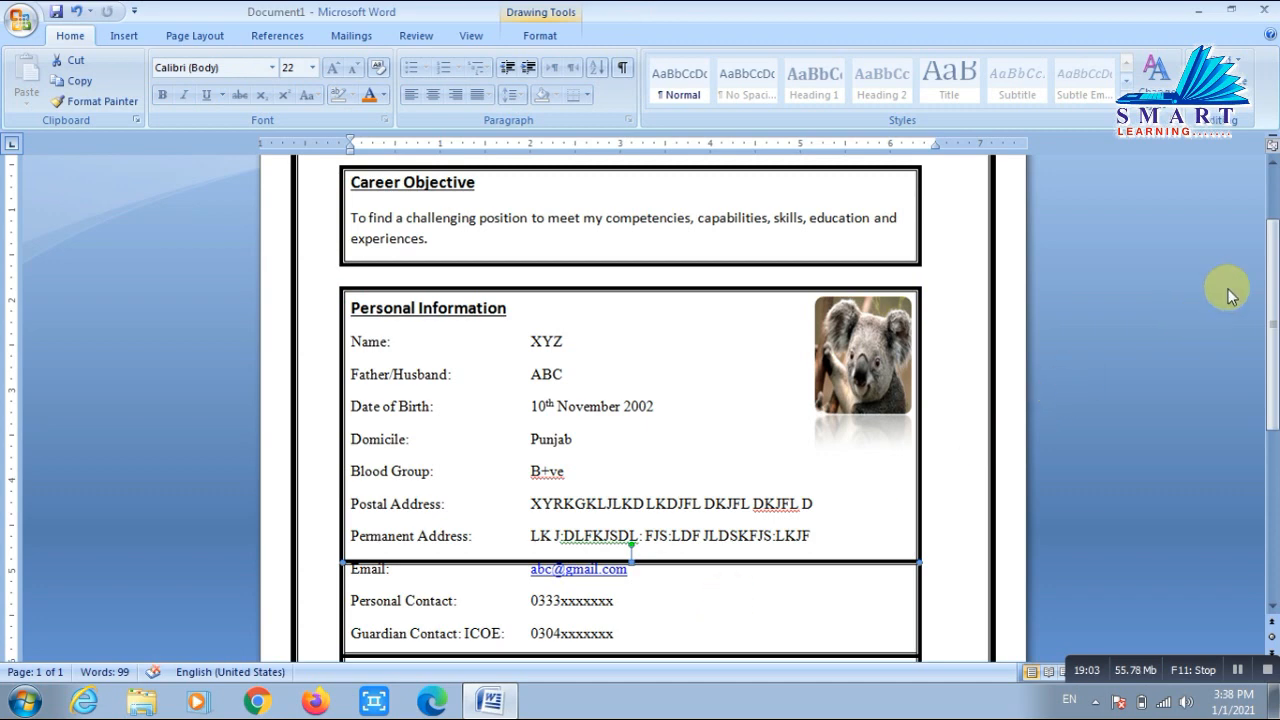
{"action": "left_click_drag", "start_coordinate": [1274, 240], "coordinate": [1277, 358]}
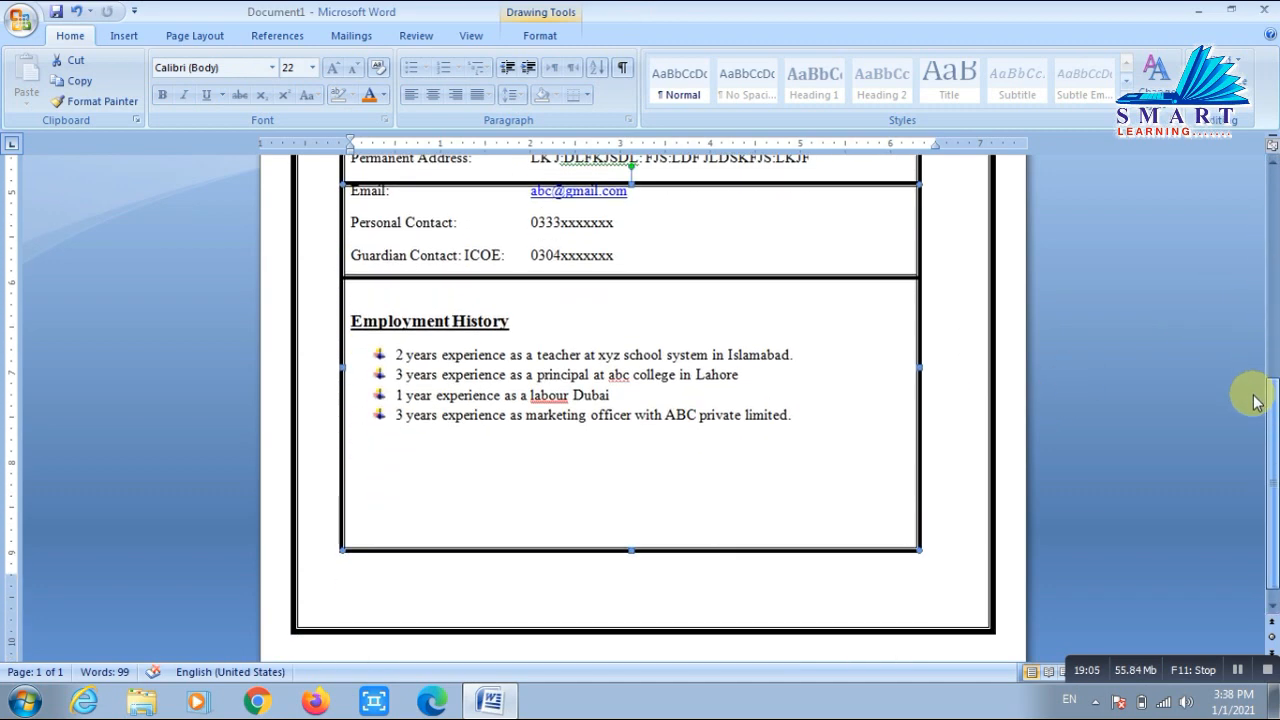
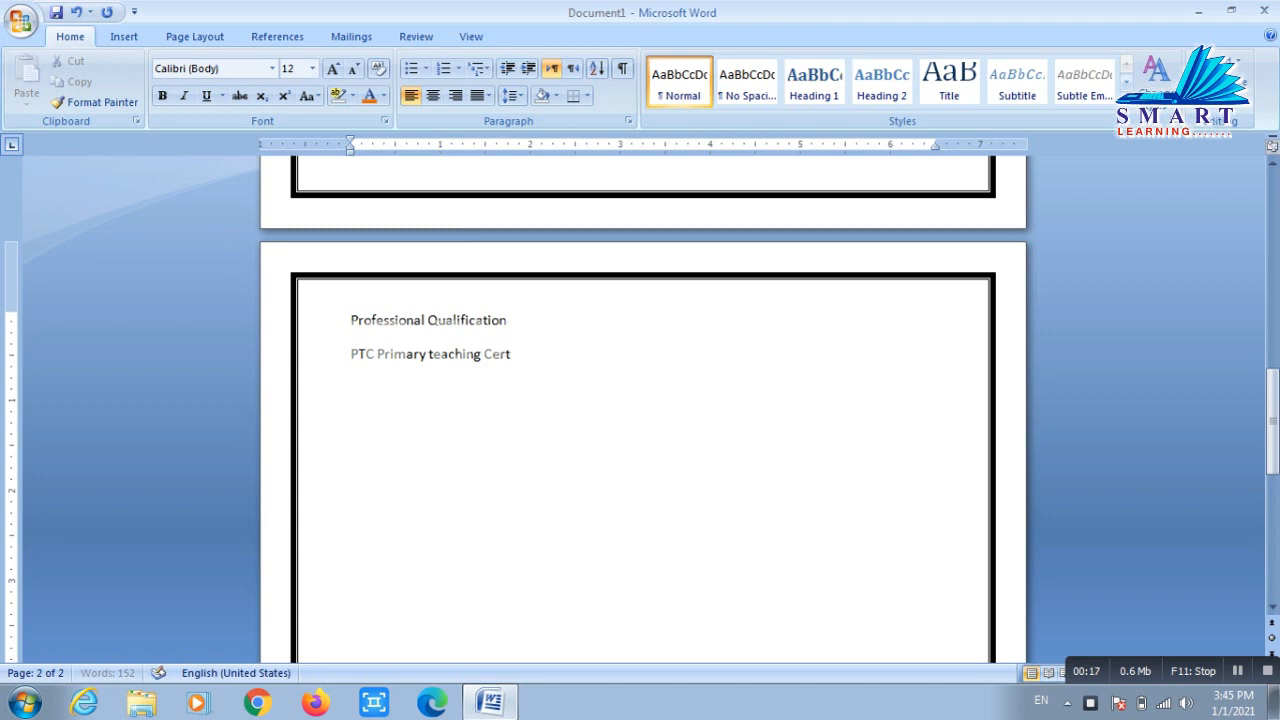
- Complete the first Professional Qualification entry as "PTC Primary teaching Certificate from AIOU in 2006"
{"action": "type", "text": "ificate"}
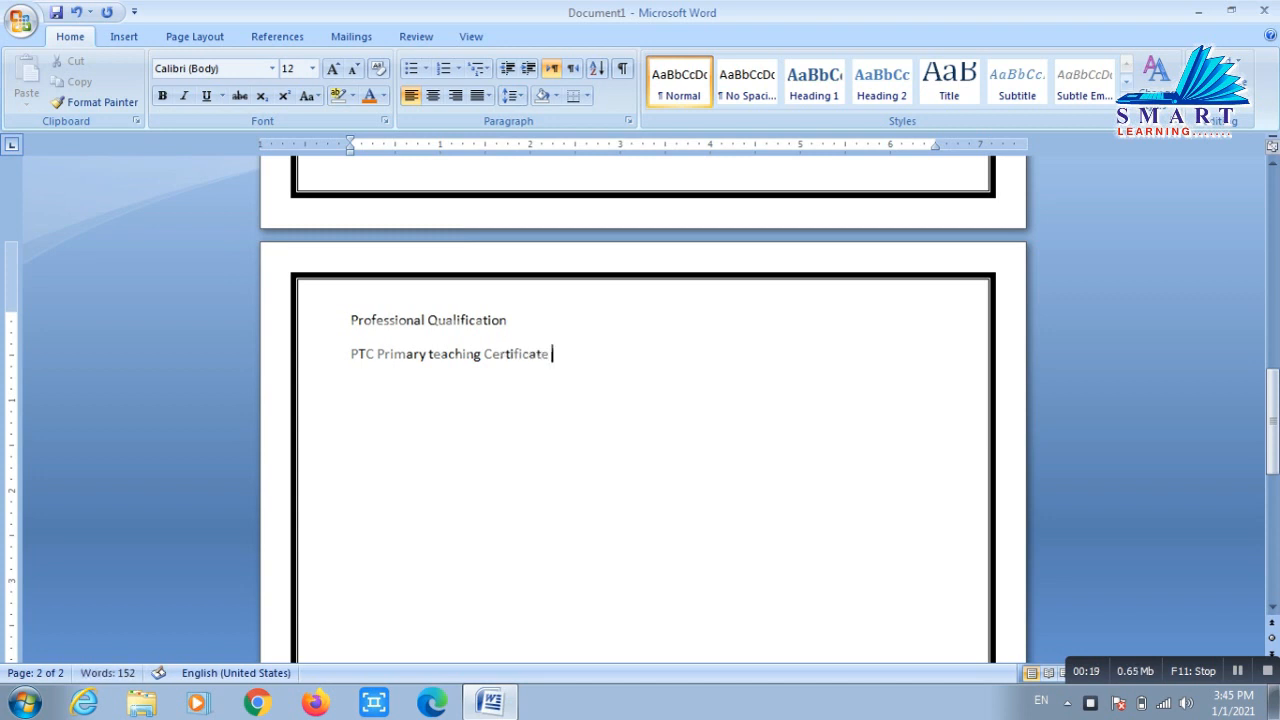
{"action": "type", "text": " from AIOU"}
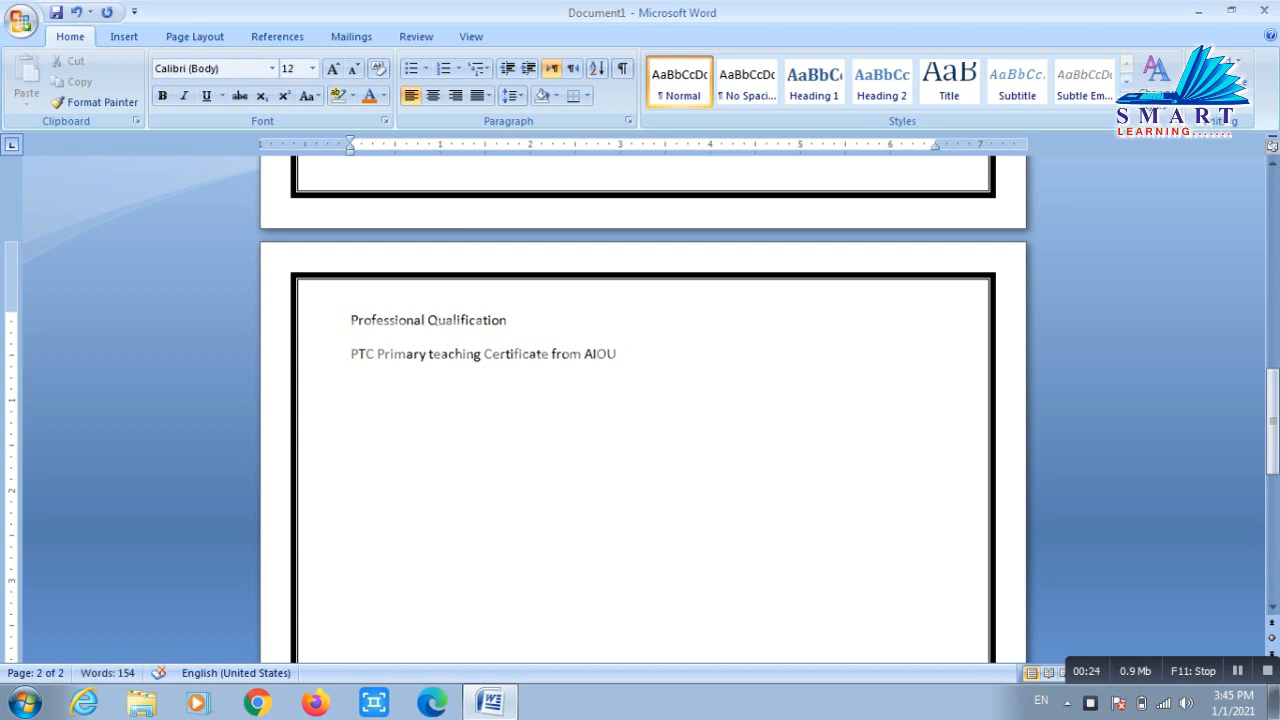
{"action": "type", "text": " in 2006"}
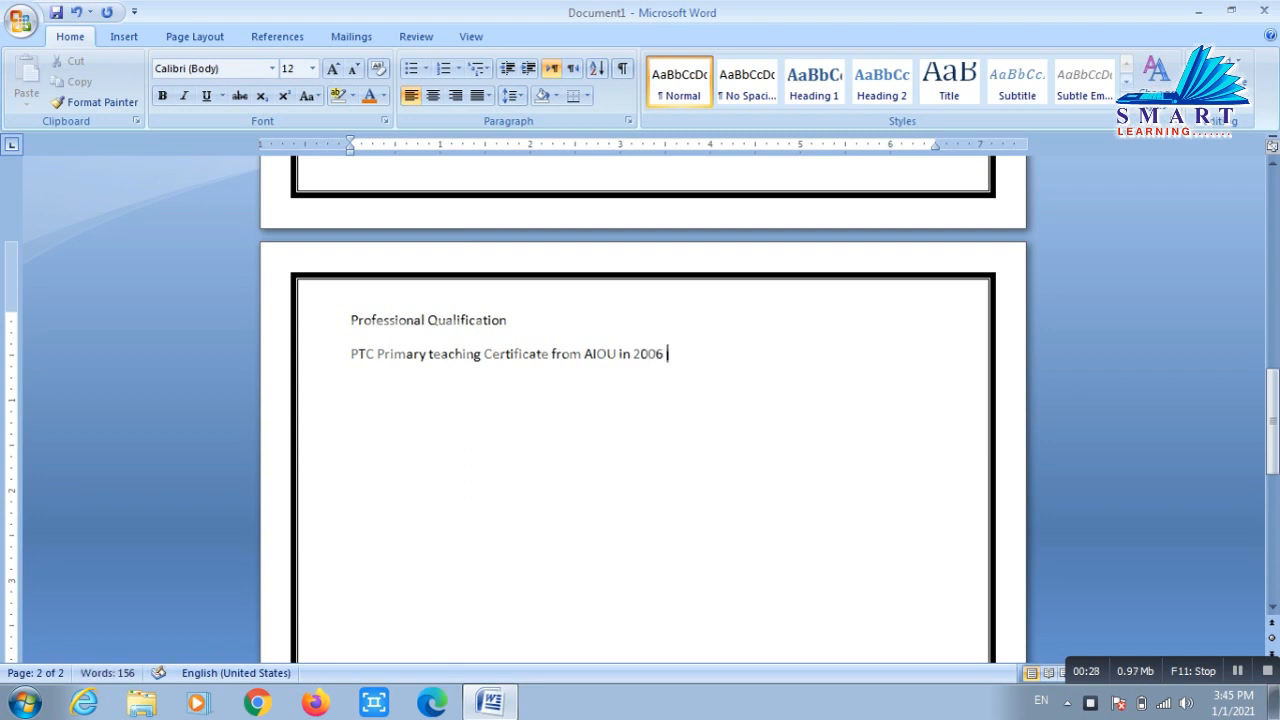
- Add a second qualification entry on a new line: "DIT from Technical Board Peshawar in 2008"
{"action": "key", "text": "Return"}
{"action": "type", "text": "DIT from Techni"}
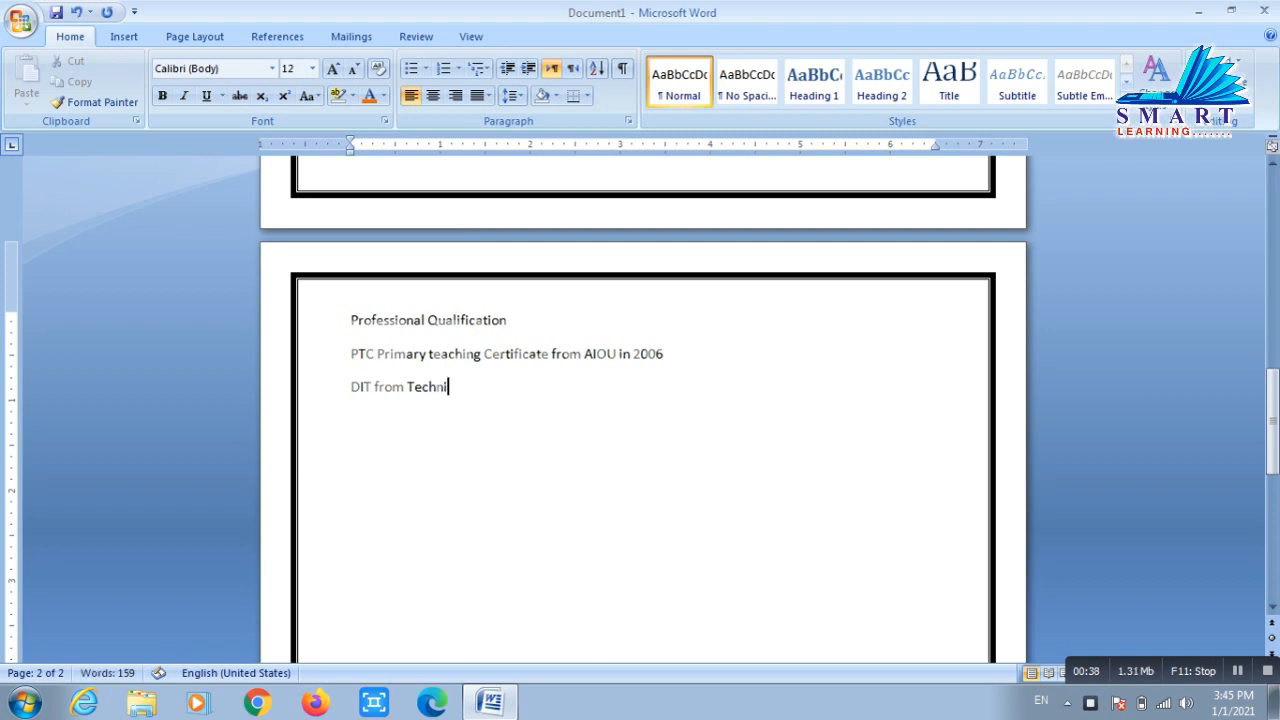
{"action": "type", "text": "cal Boar"}
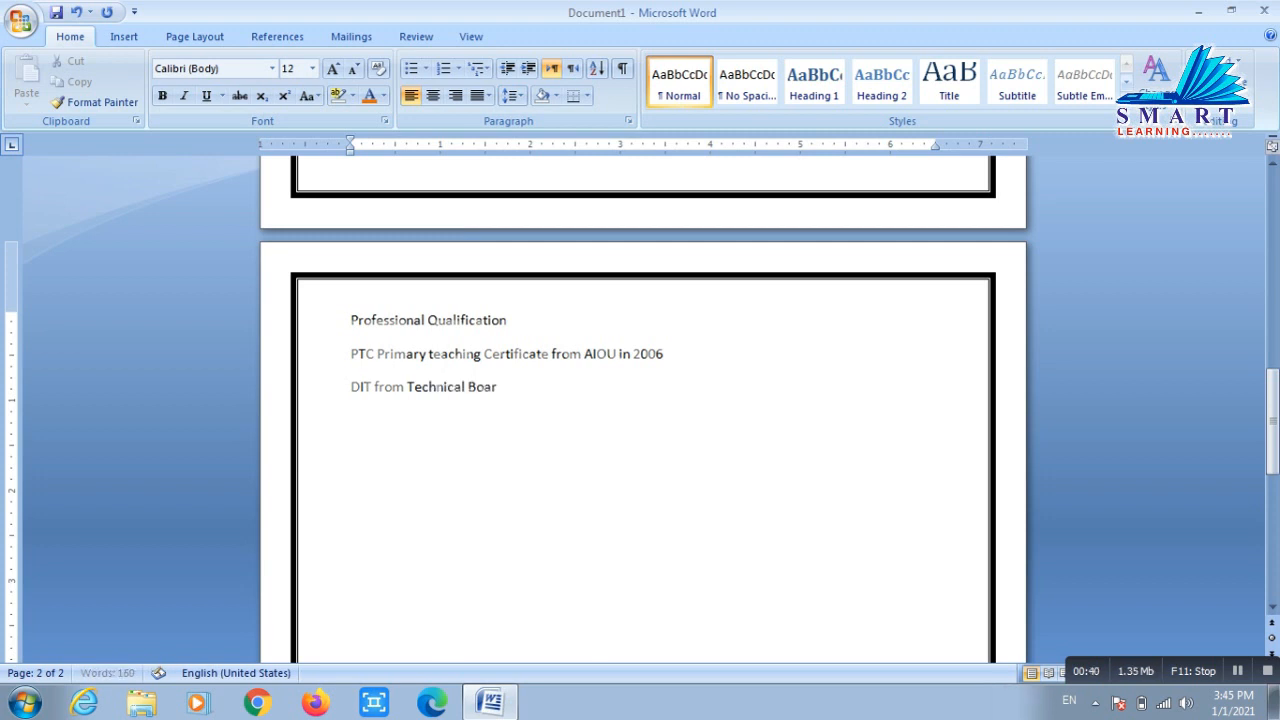
{"action": "type", "text": "d Peshawar in "}
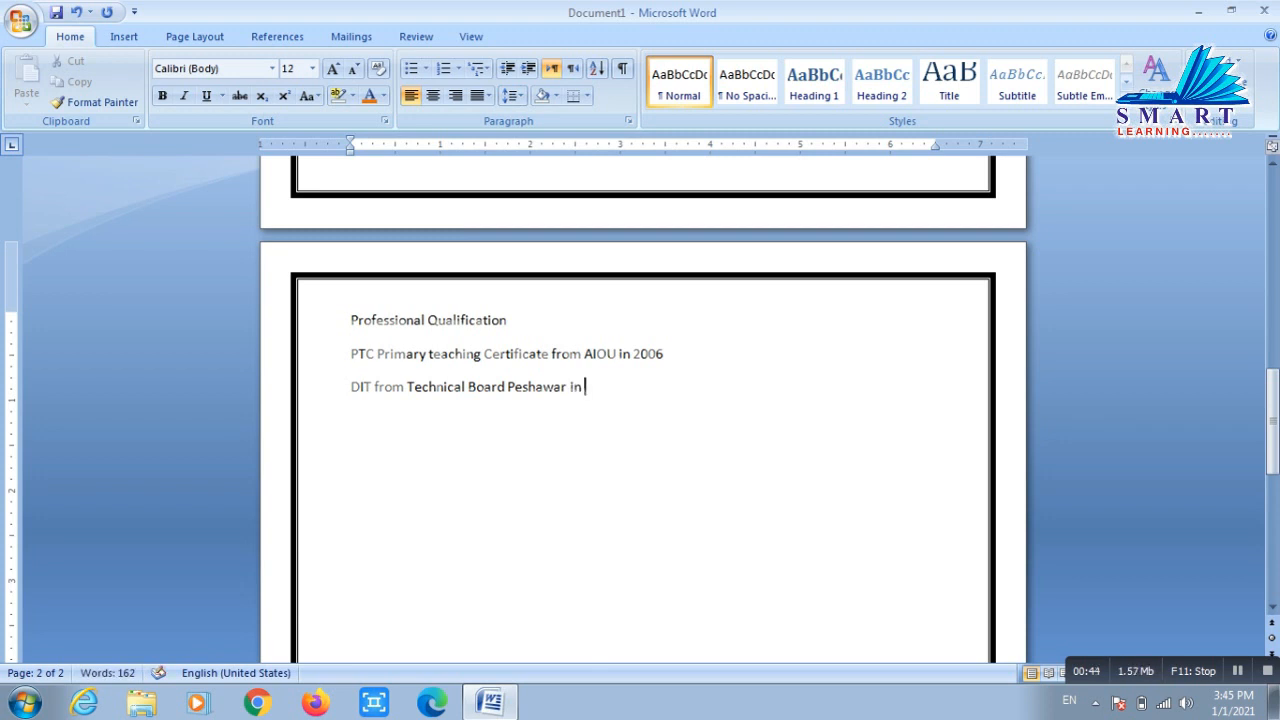
{"action": "type", "text": "2008"}
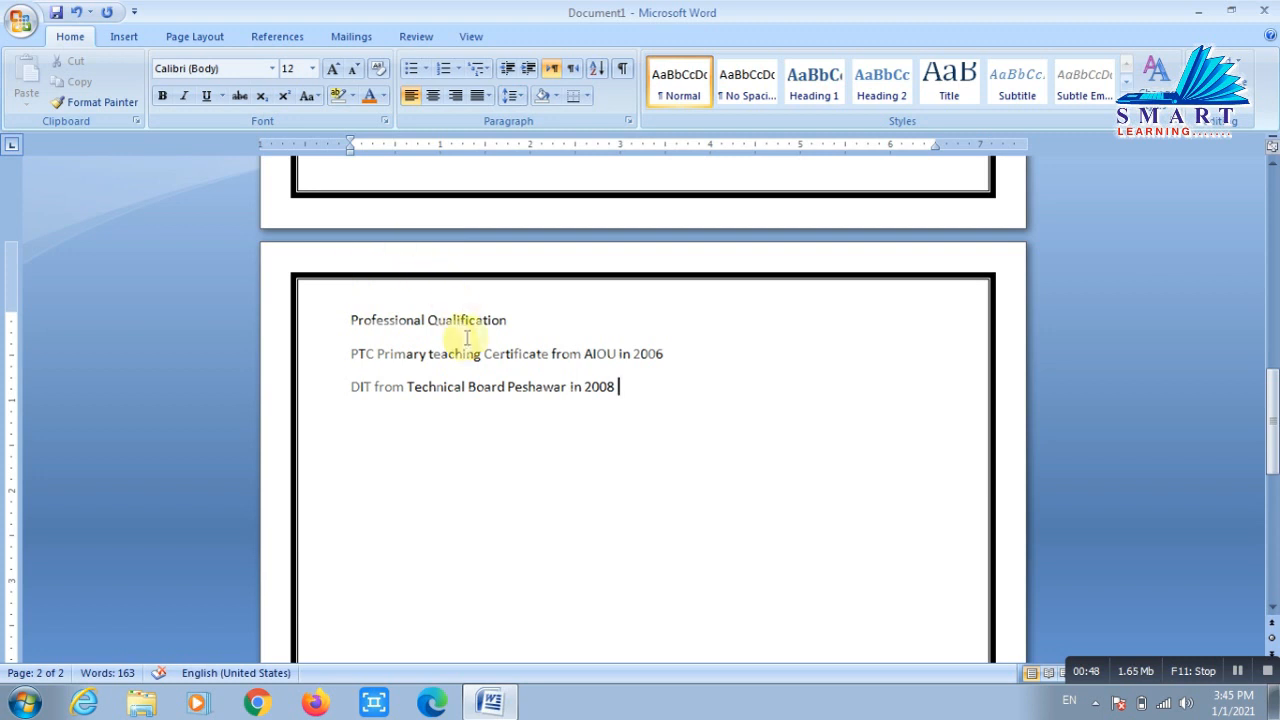
- Format the "Professional Qualification" heading as 14 pt, bold and underlined
{"action": "left_click_drag", "start_coordinate": [463, 320], "coordinate": [350, 321]}
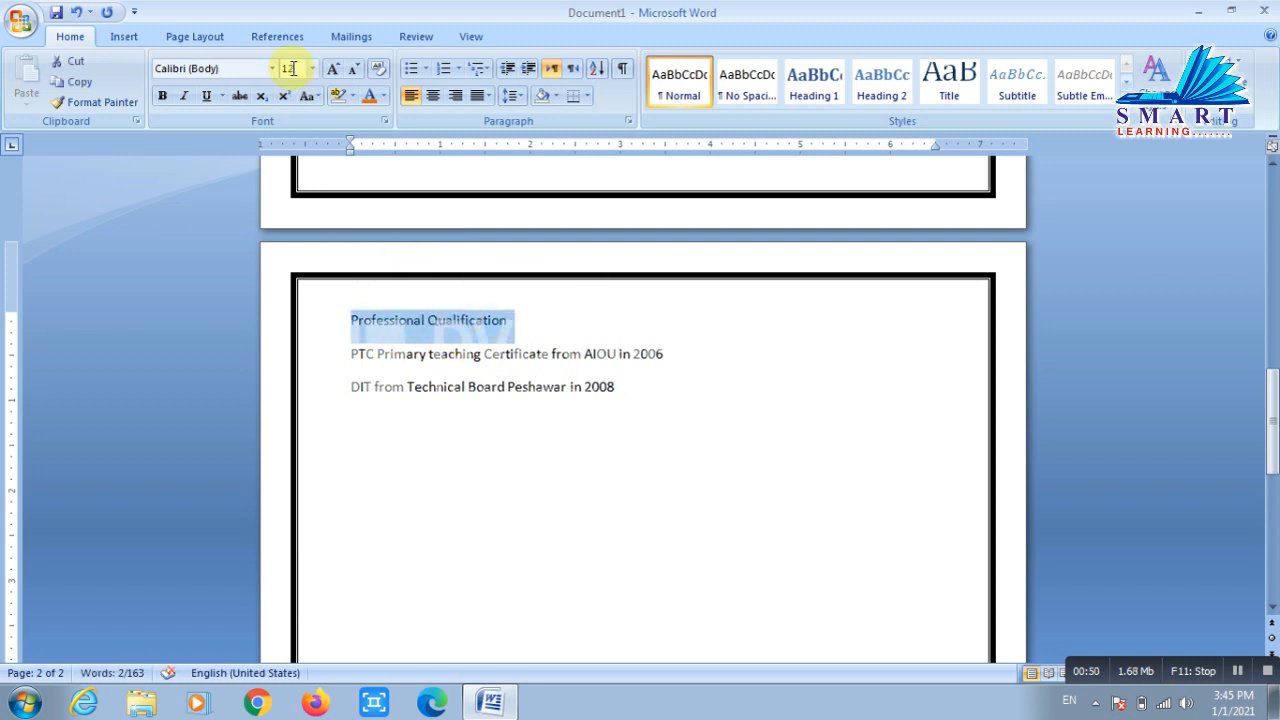
{"action": "left_click", "coordinate": [335, 78]}
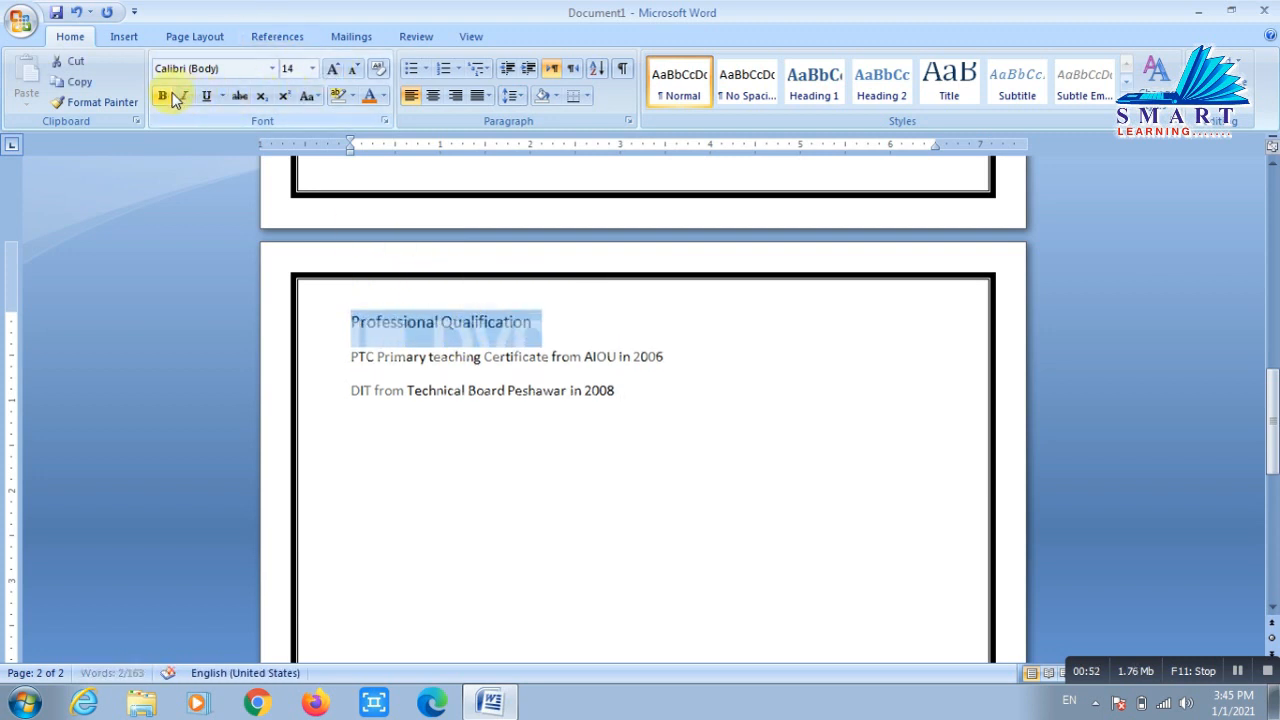
{"action": "left_click", "coordinate": [162, 95]}
{"action": "left_click", "coordinate": [206, 95]}
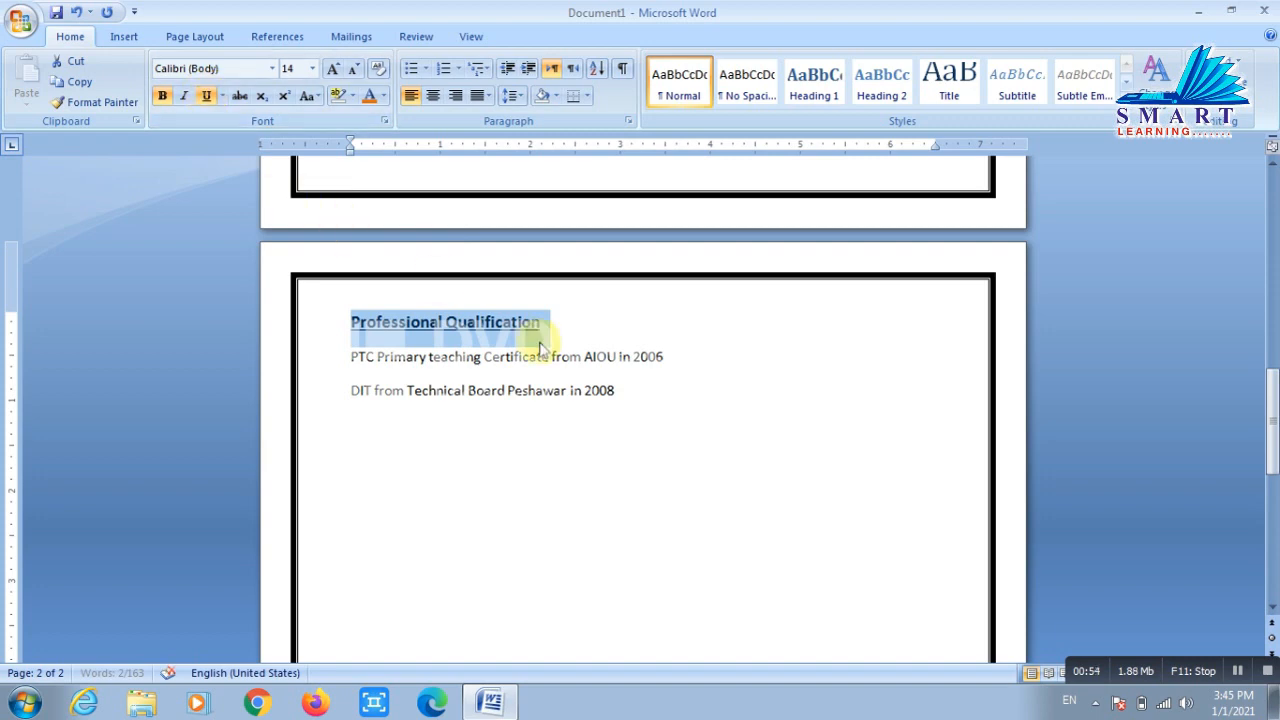
- Turn the PTC and DIT lines into a bulleted list with the multicoloured bullet symbol
{"action": "left_click_drag", "start_coordinate": [570, 391], "coordinate": [520, 372]}
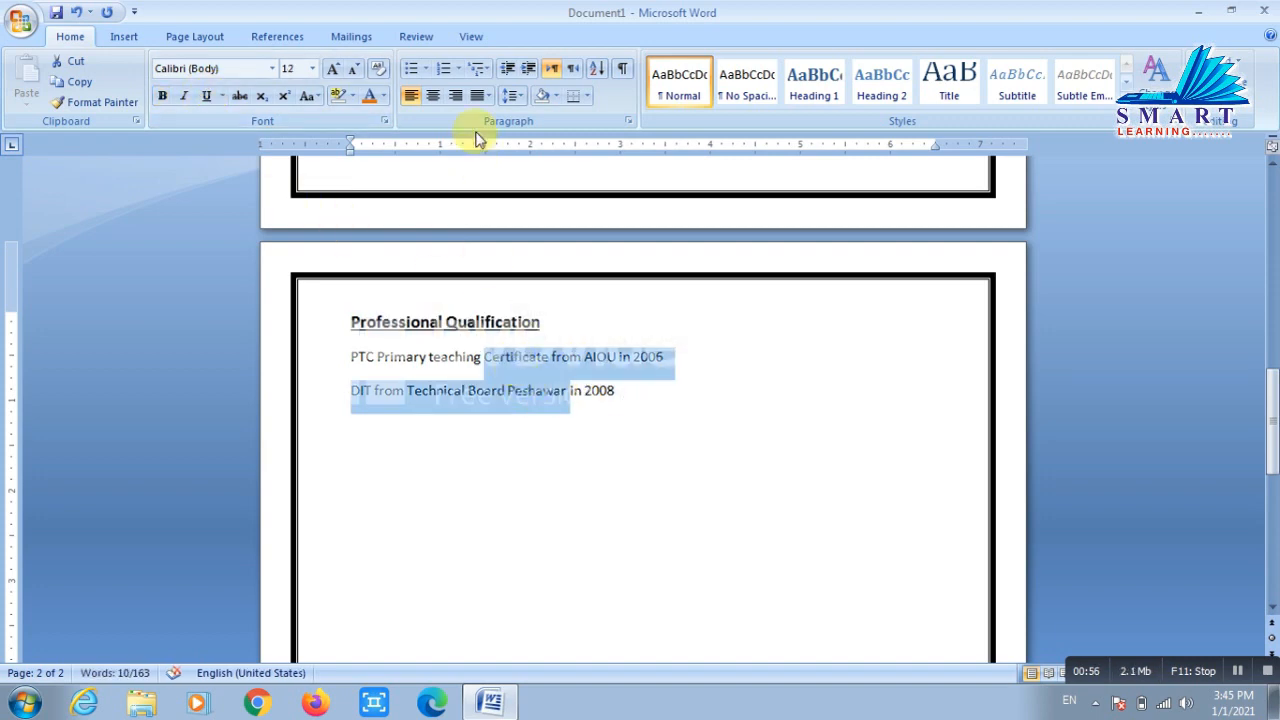
{"action": "left_click", "coordinate": [424, 70]}
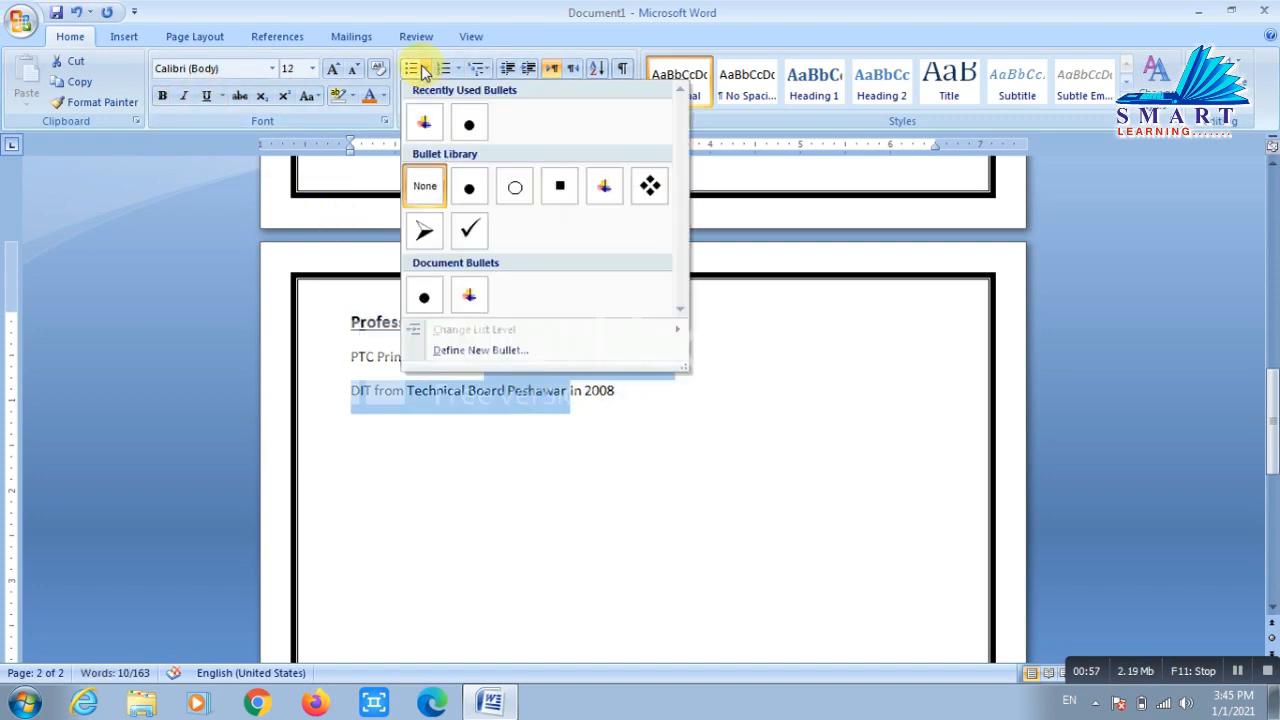
{"action": "left_click", "coordinate": [424, 122]}
- End the bulleted list after the DIT entry and add the heading "Trainings and Short Courses" below it
{"action": "left_click", "coordinate": [570, 429]}
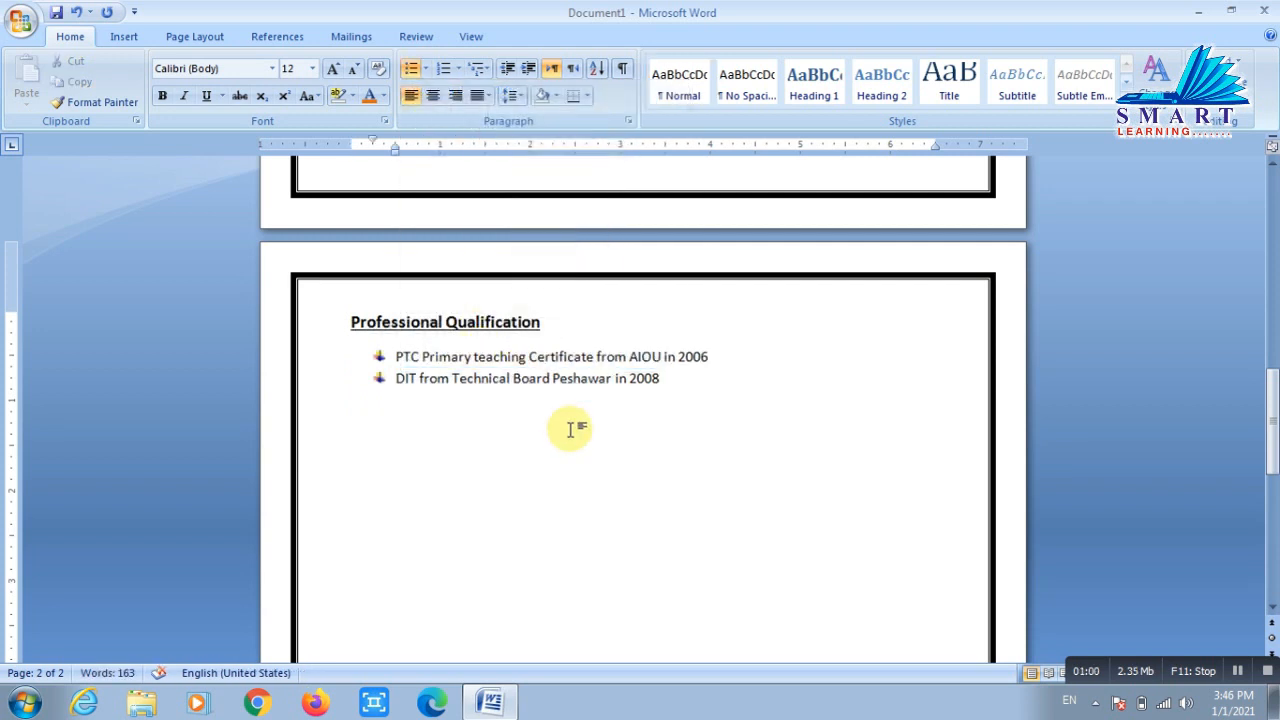
{"action": "key", "text": "Return"}
{"action": "key", "text": "Return"}
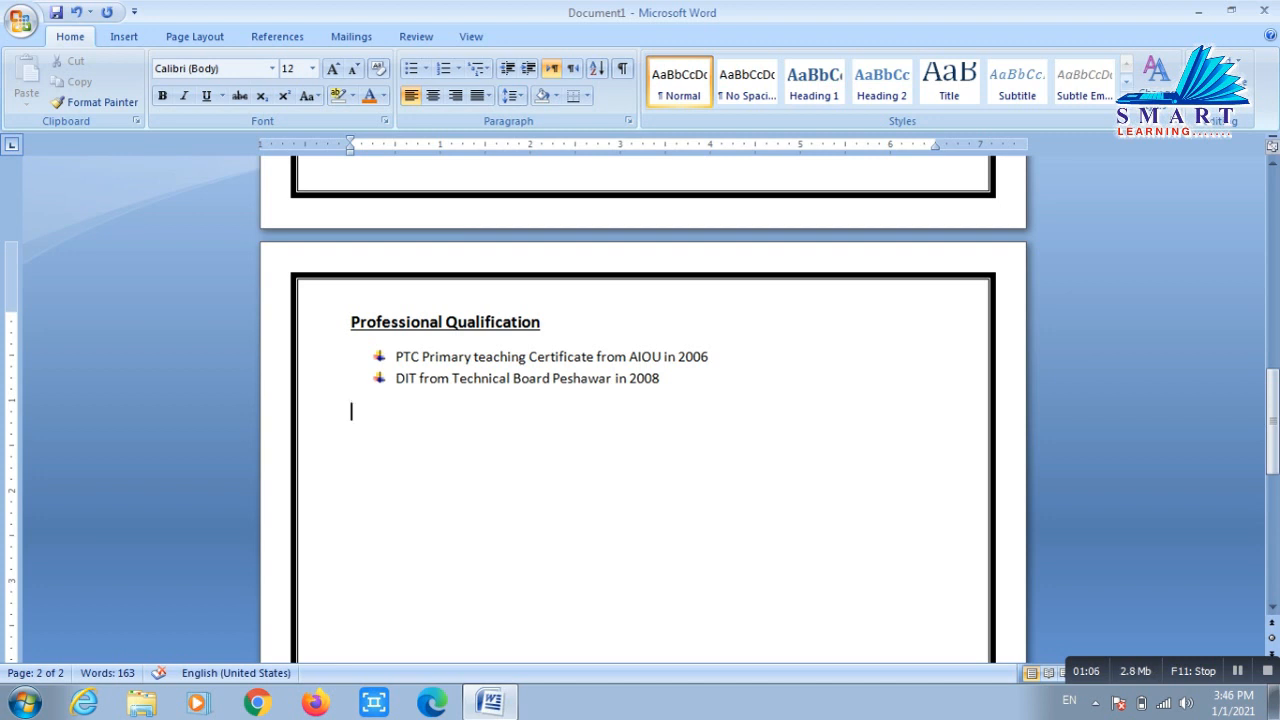
{"action": "type", "text": "Trainings"}
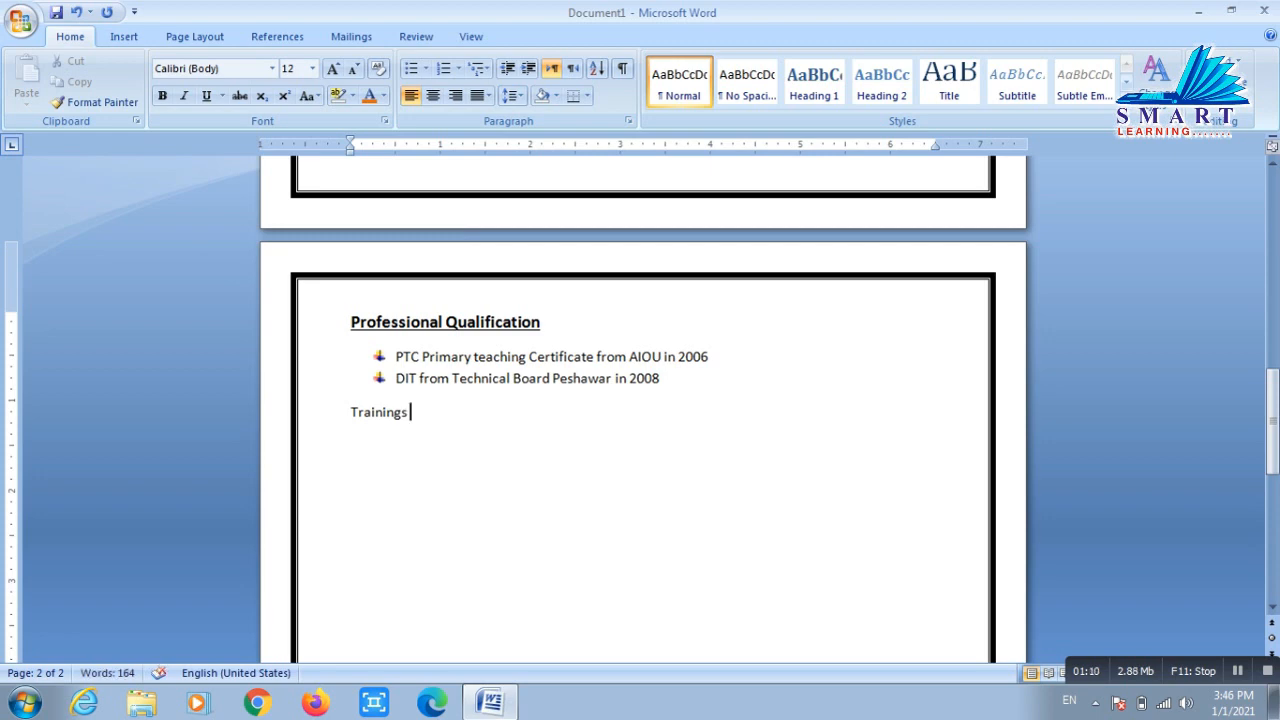
{"action": "type", "text": " and Short Courses"}
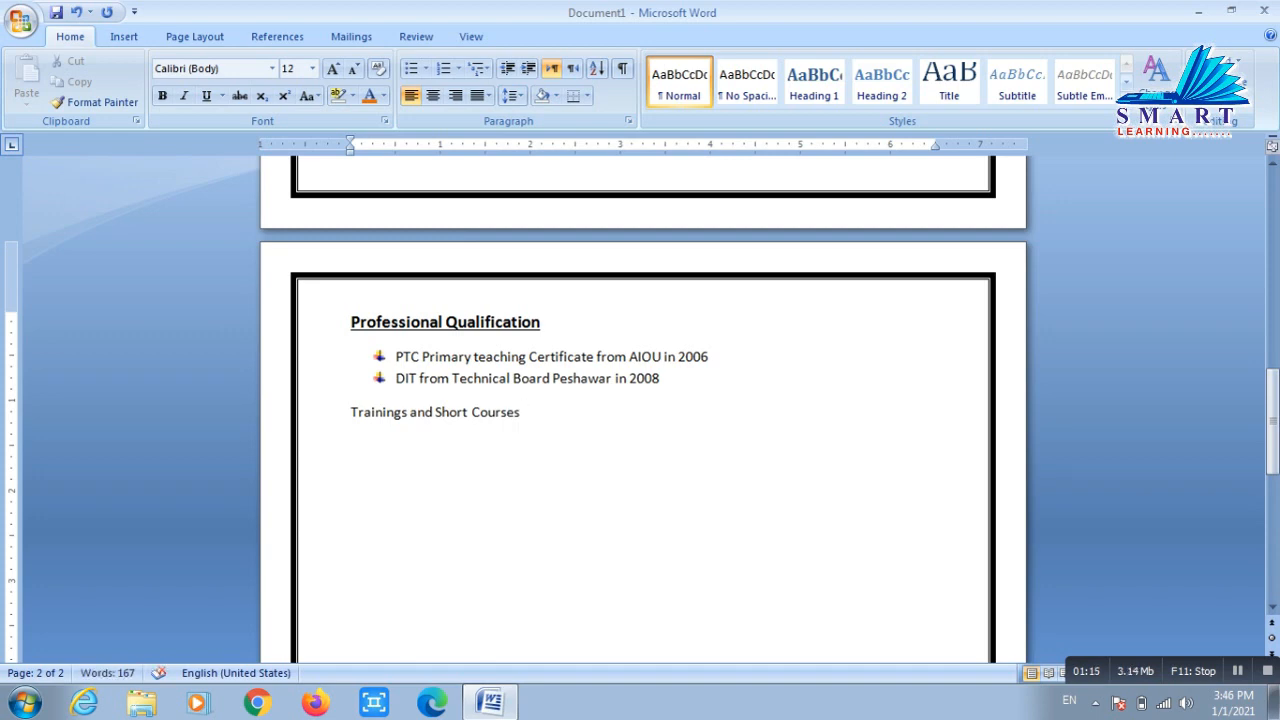
- Format the "Trainings and Short Courses" heading as 14 pt, bold and underlined
{"action": "key", "text": "shift+Up"}
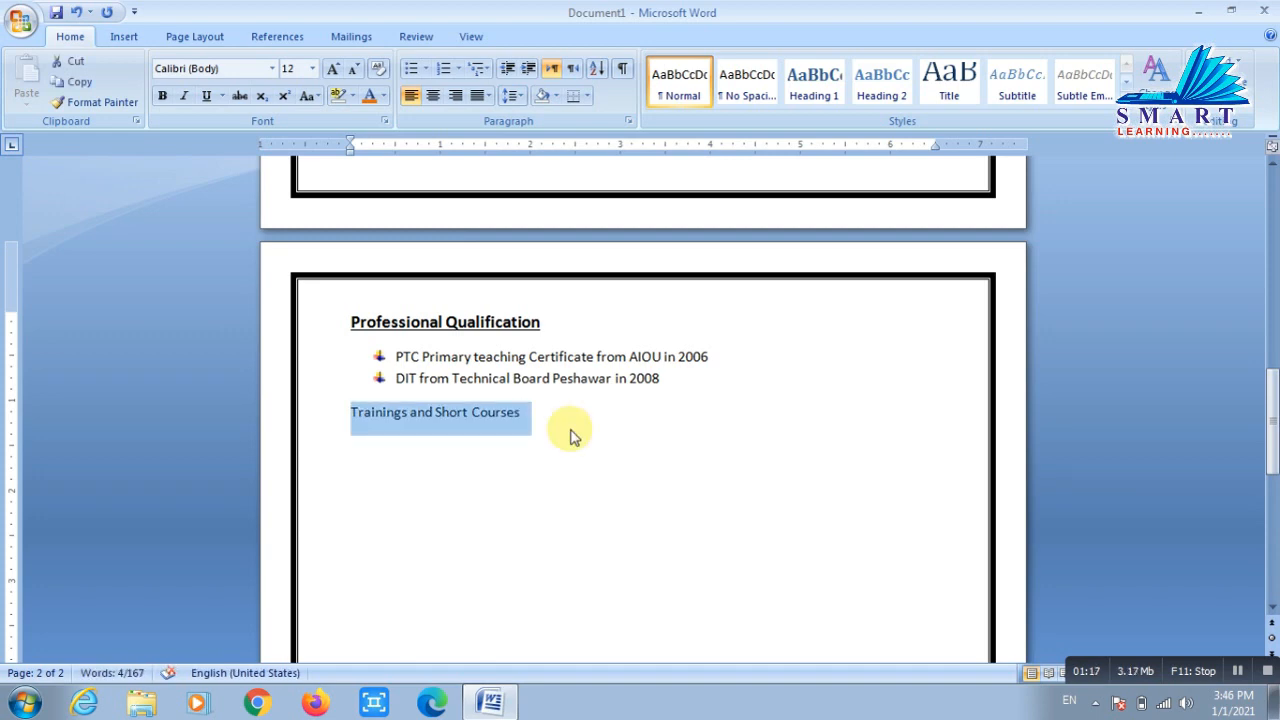
{"action": "key", "text": "ctrl+b"}
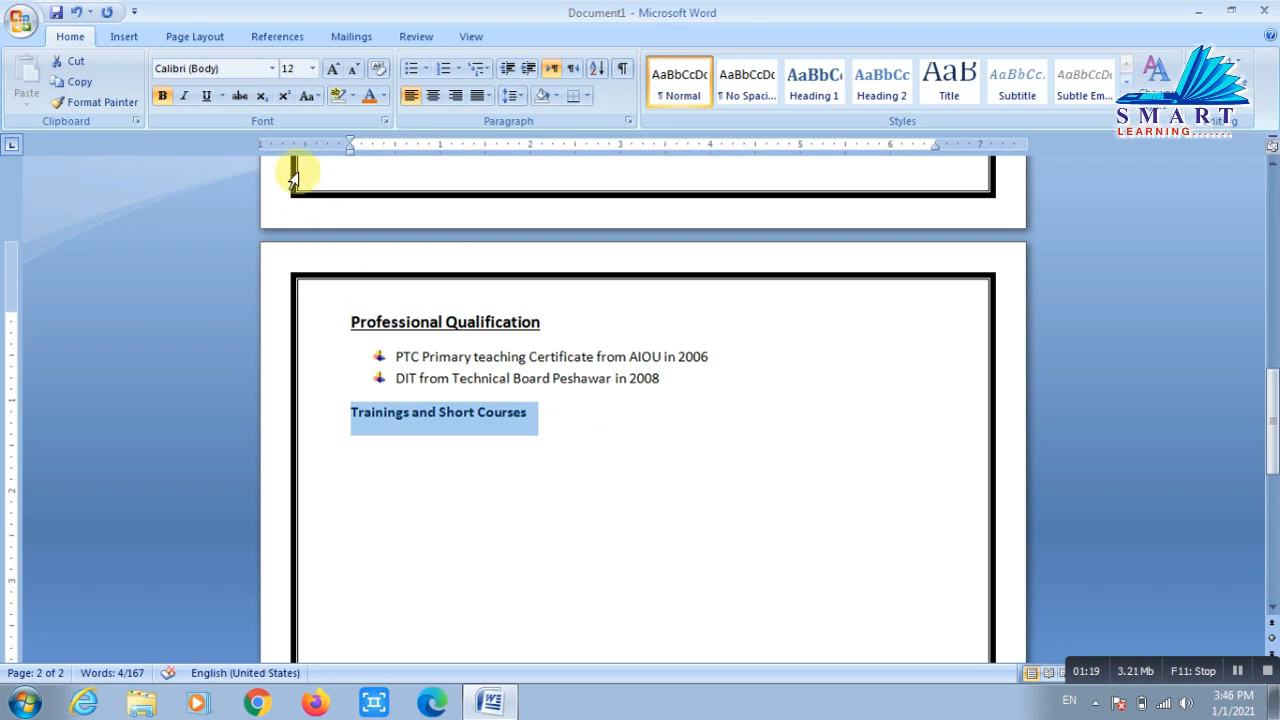
{"action": "left_click", "coordinate": [206, 95]}
{"action": "key", "text": "ctrl+shift+period"}
{"action": "left_click", "coordinate": [806, 578]}
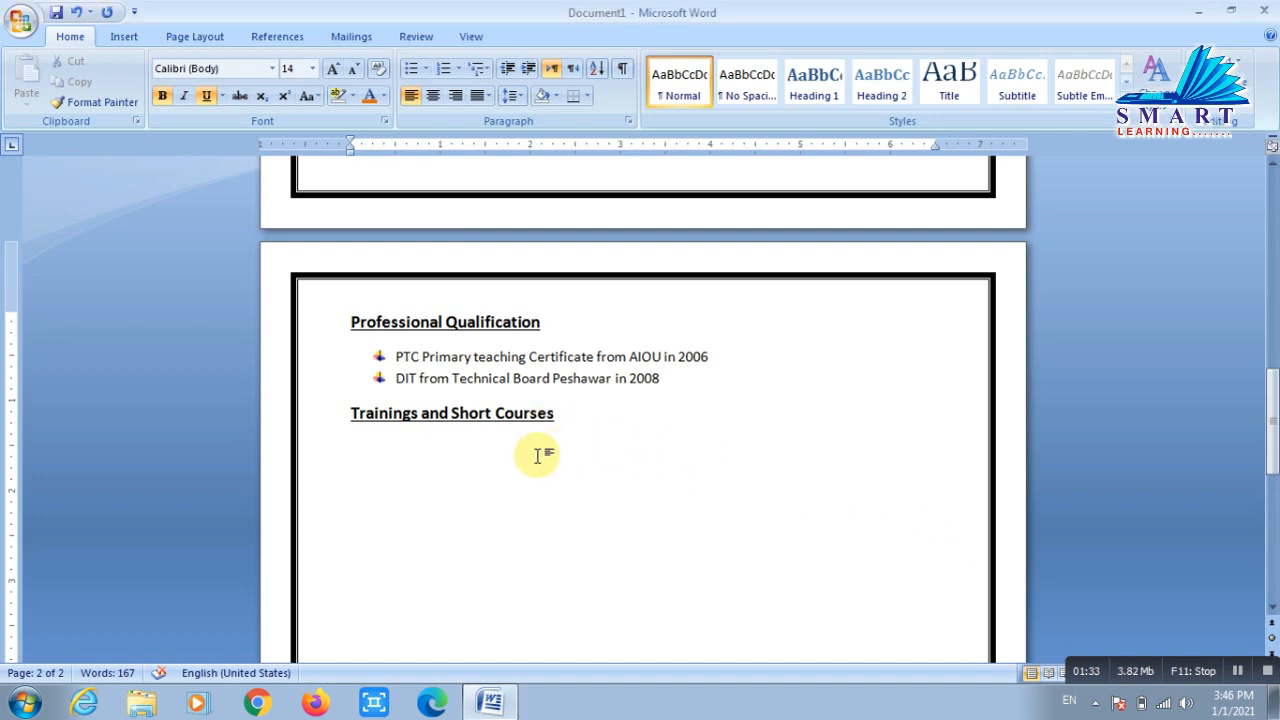
- Start a new line under the "Trainings and Short Courses" heading in 12 pt text without bold or underline
{"action": "key", "text": "Return"}
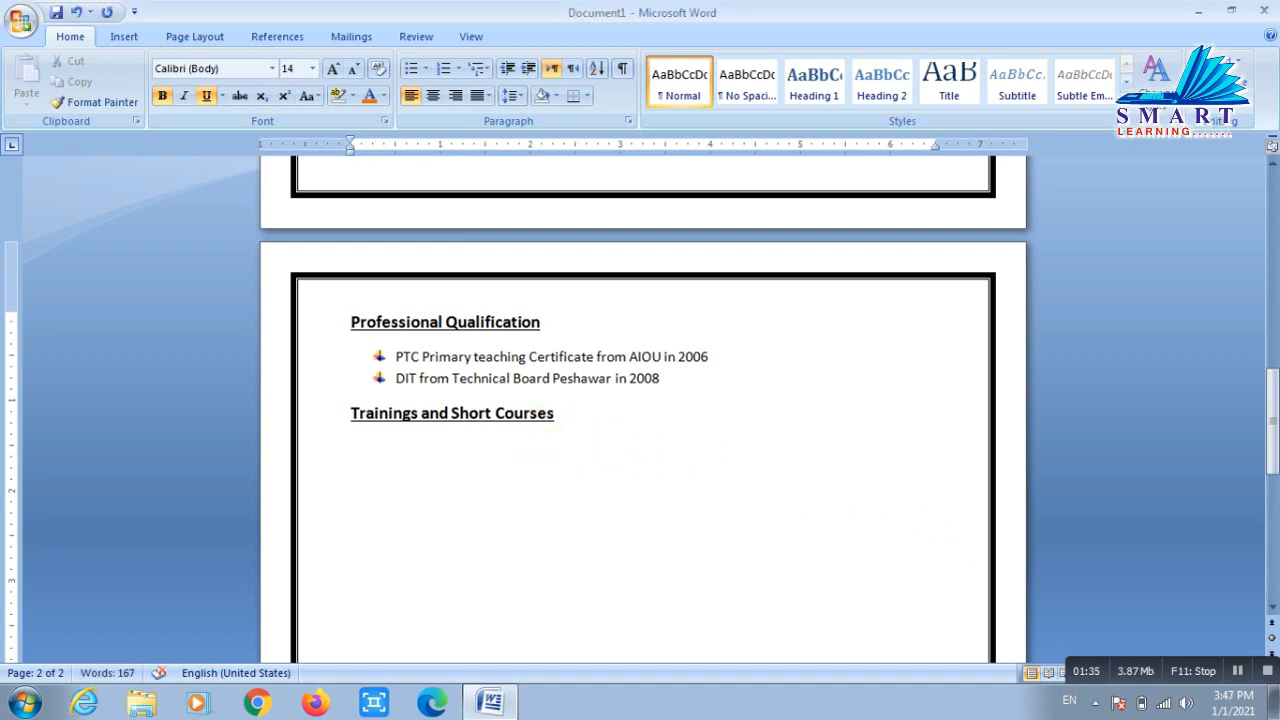
{"action": "key", "text": "ctrl+b"}
{"action": "key", "text": "ctrl+u"}
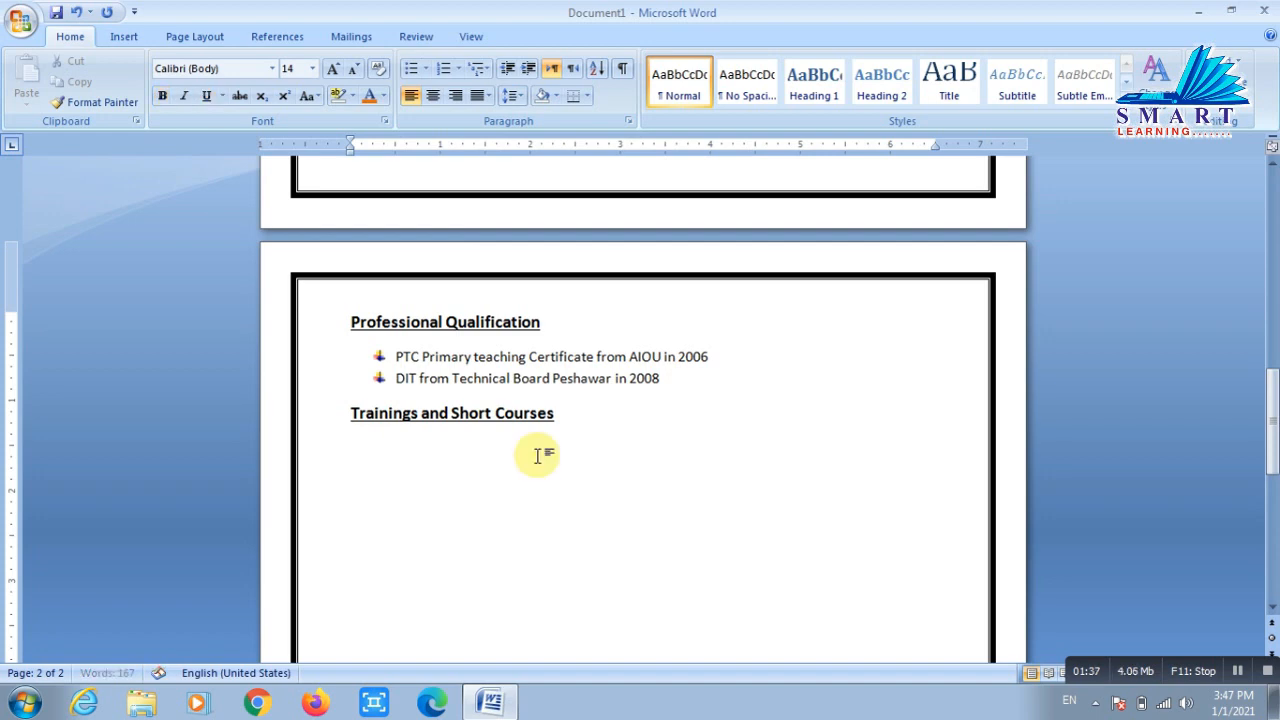
{"action": "key", "text": "ctrl+shift+less"}
- Enter the first training entry: "Attended 5 days training session from ABC company"
{"action": "type", "text": "atte"}
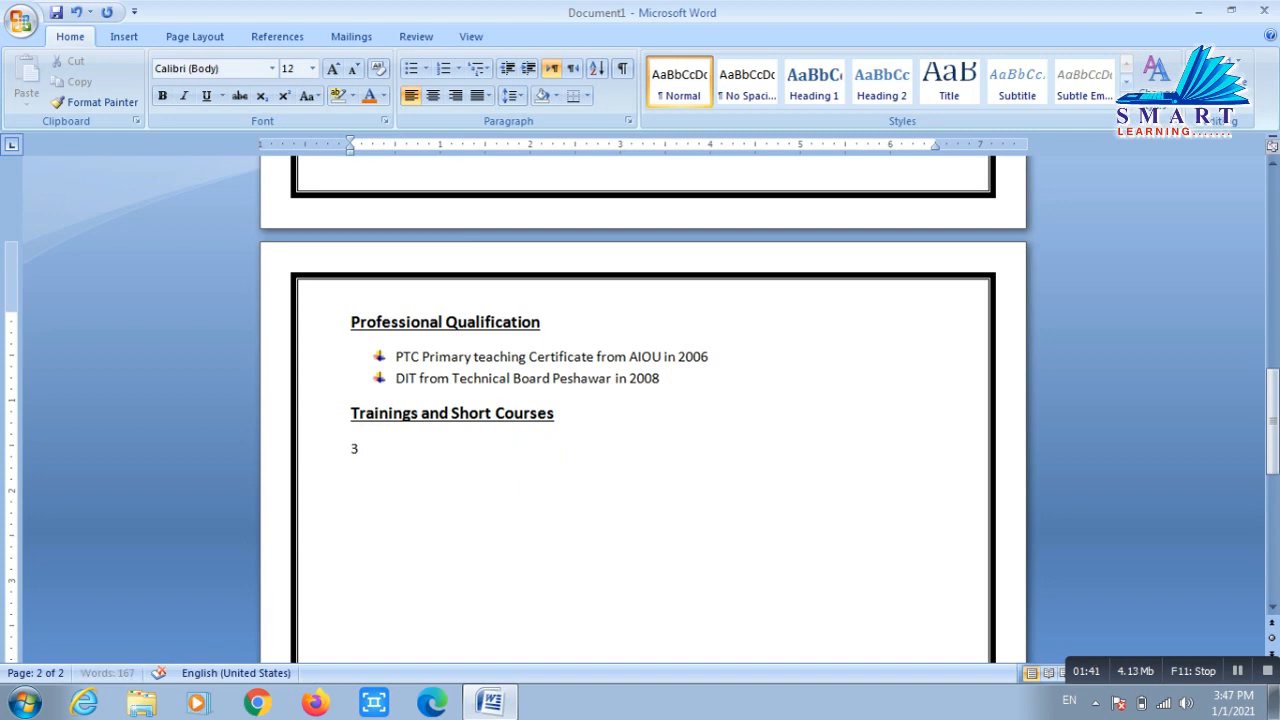
{"action": "type", "text": "nded "}
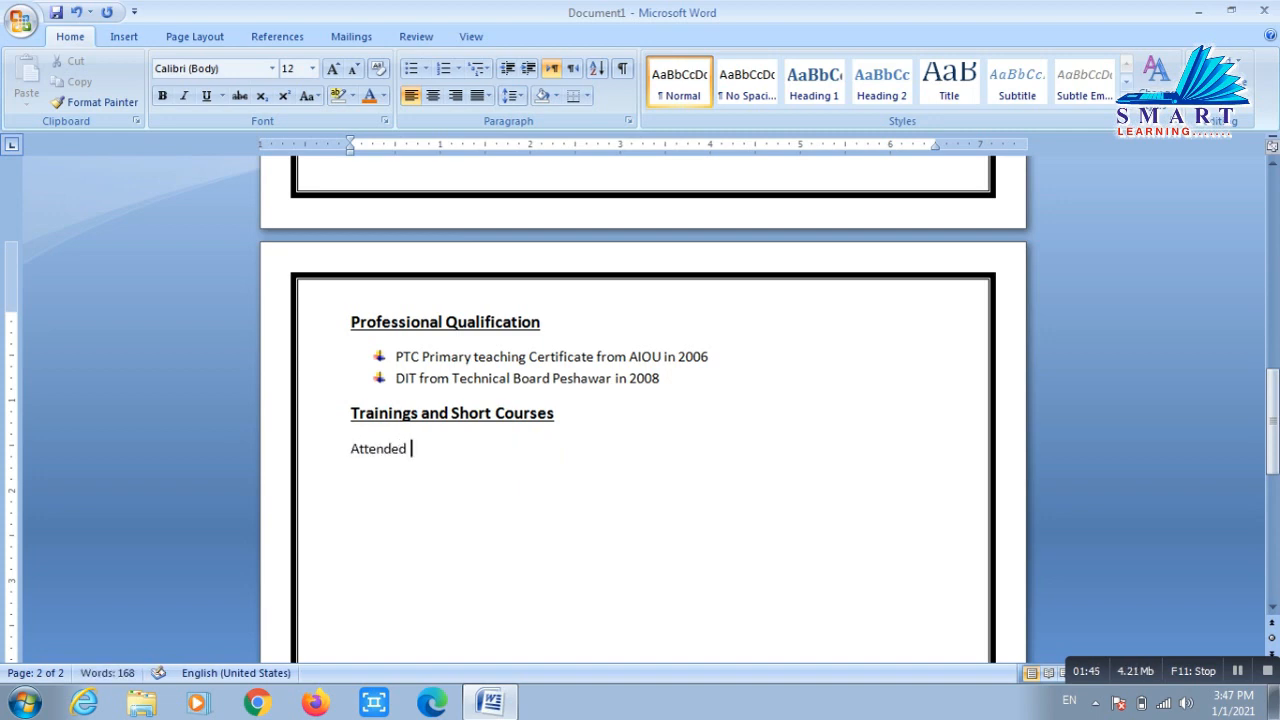
{"action": "type", "text": "5 day"}
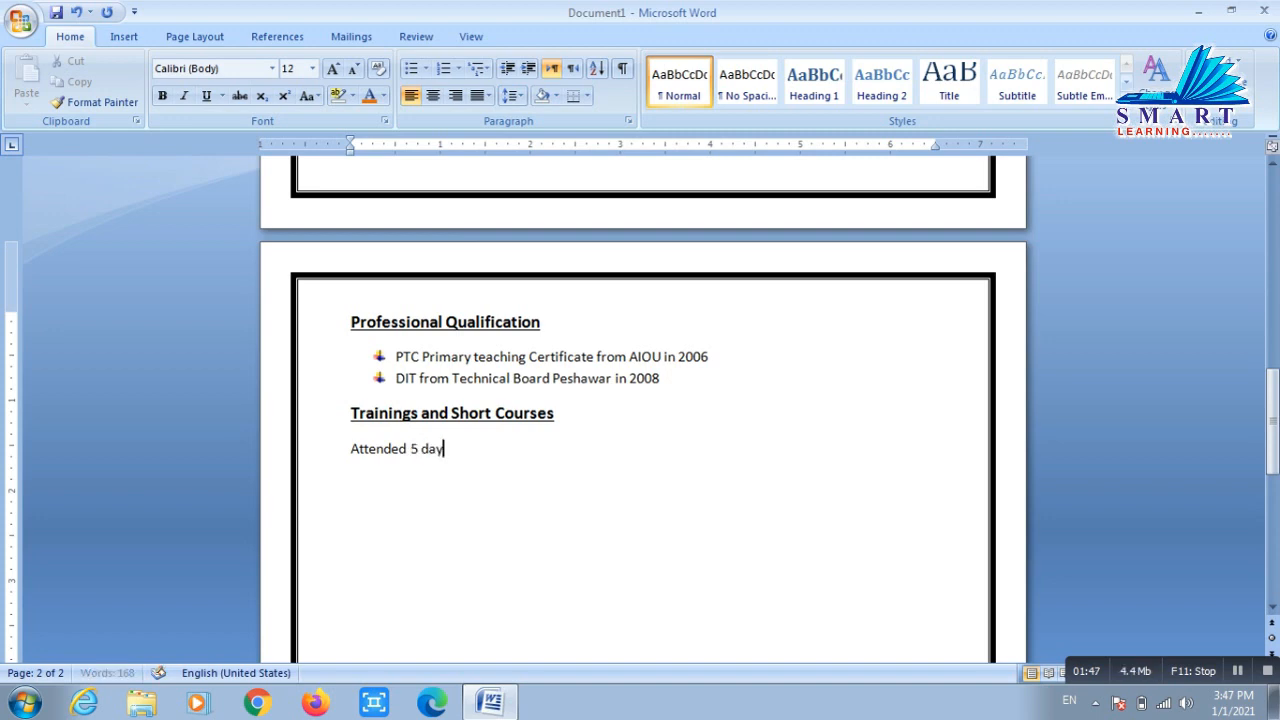
{"action": "type", "text": "s training"}
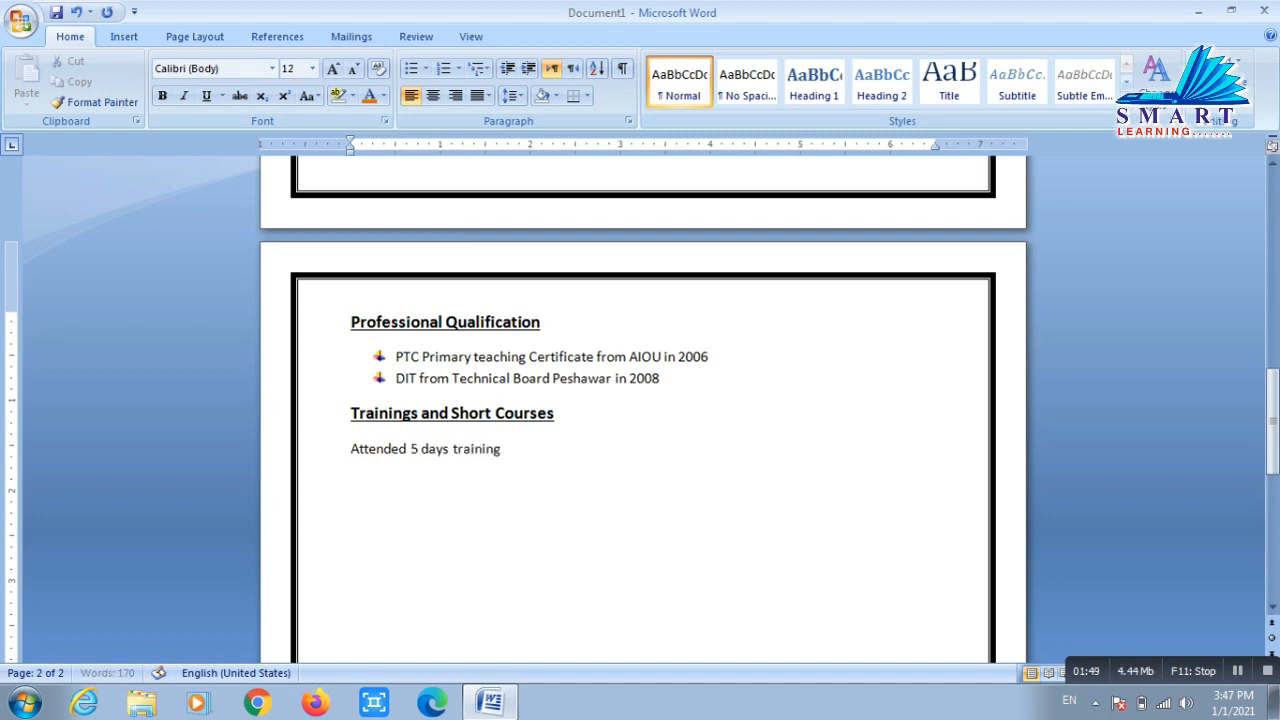
{"action": "type", "text": " session "}
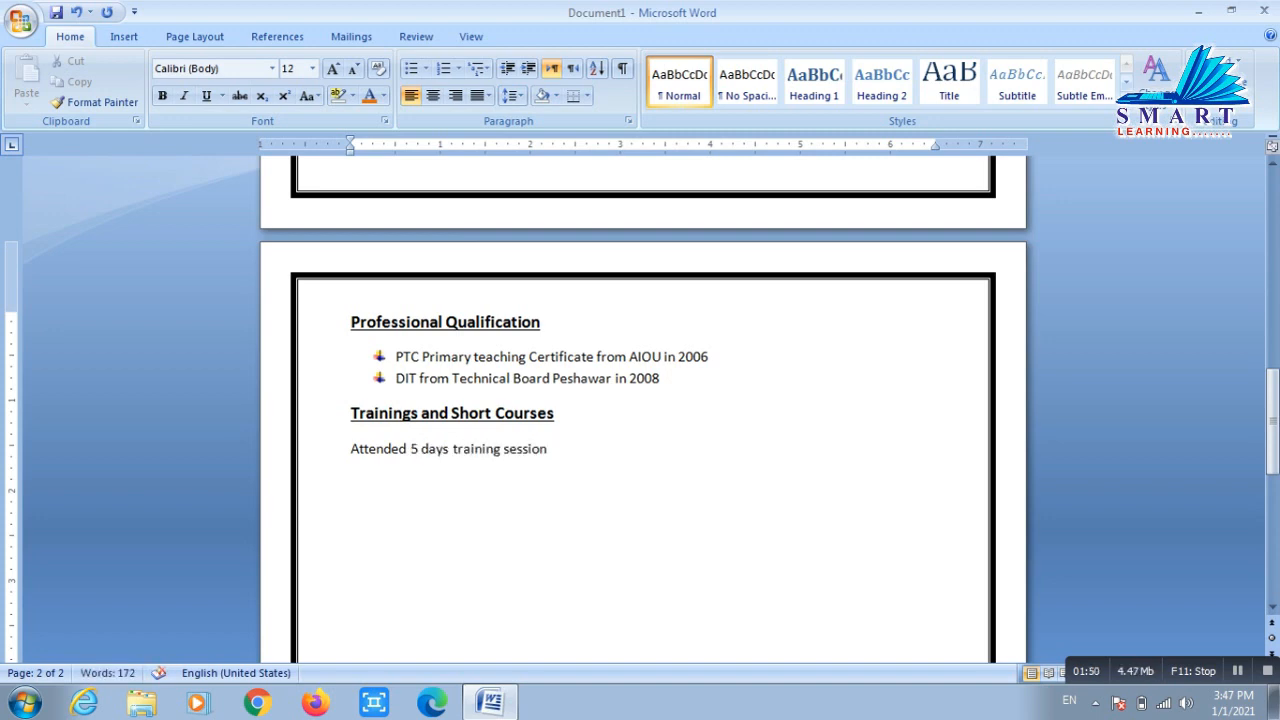
{"action": "type", "text": "from H"}
{"action": "key", "text": "BackSpace"}
{"action": "type", "text": "ABC comp"}
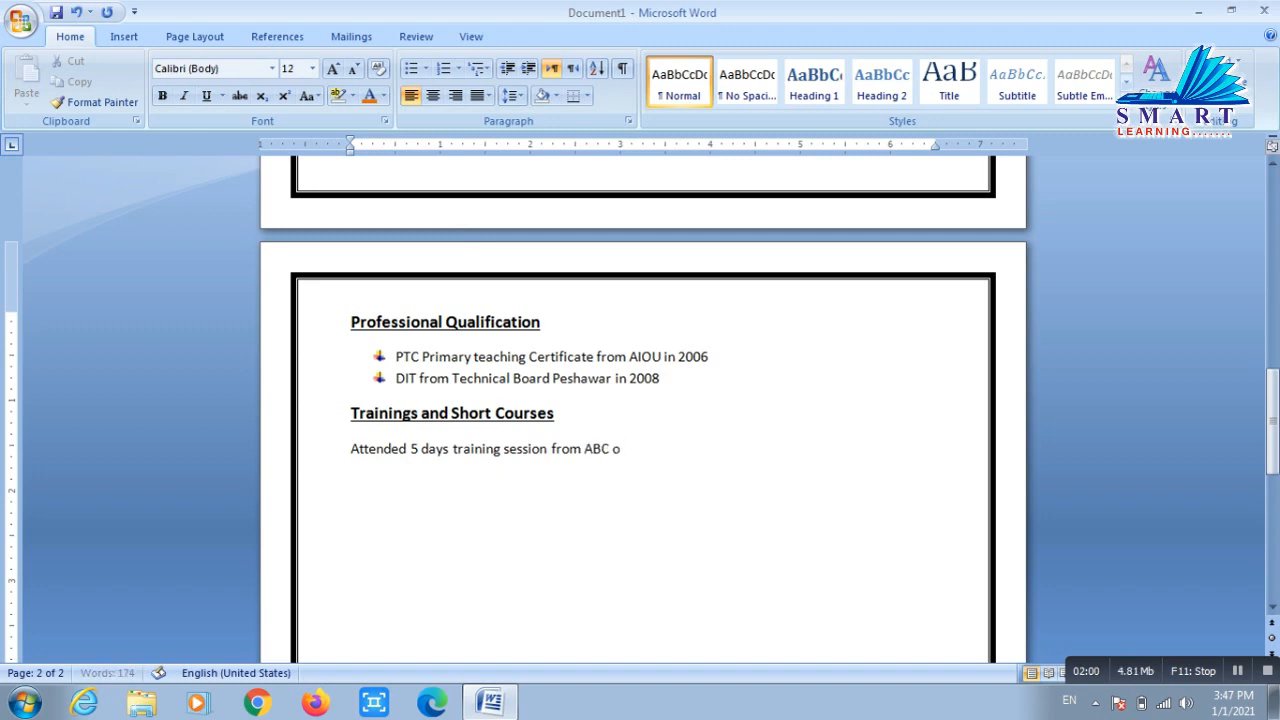
{"action": "type", "text": "any"}
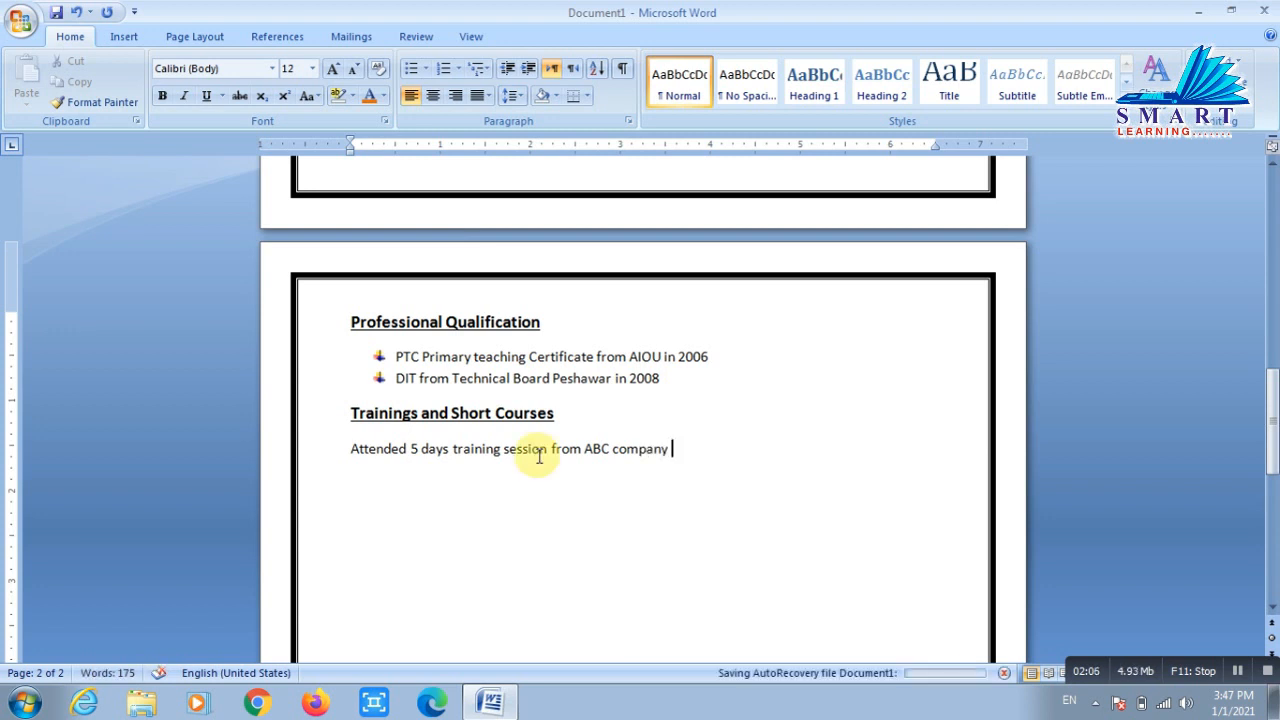
- Insert "(on marketing skills)" between "session" and "from" in the first training entry, with a space before the bracket
{"action": "key", "text": "Left"}
{"action": "key", "text": "Left"}
{"action": "key", "text": "Left"}
{"action": "key", "text": "Left"}
{"action": "key", "text": "Left"}
{"action": "key", "text": "Left"}
{"action": "key", "text": "Left"}
{"action": "key", "text": "Left"}
{"action": "key", "text": "Left"}
{"action": "key", "text": "Left"}
{"action": "key", "text": "Left"}
{"action": "key", "text": "Left"}
{"action": "key", "text": "Left"}
{"action": "key", "text": "Left"}
{"action": "key", "text": "Left"}
{"action": "key", "text": "Left"}
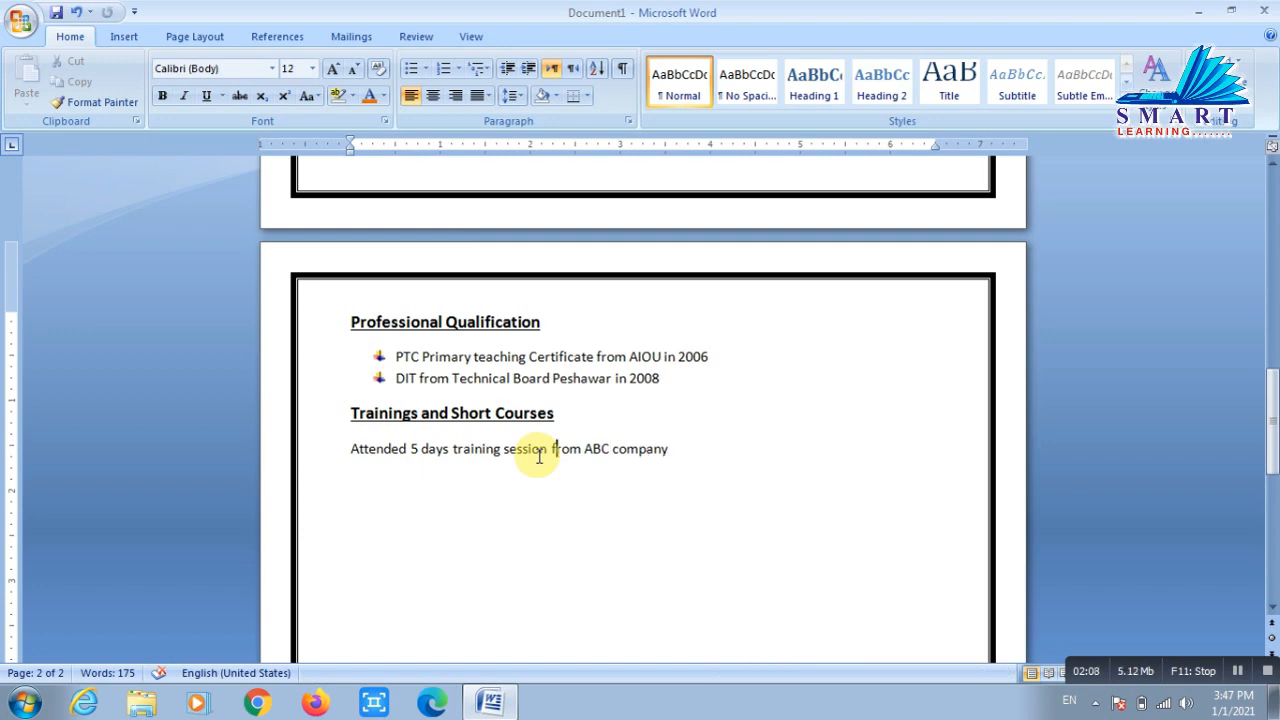
{"action": "key", "text": "Left"}
{"action": "key", "text": "Left"}
{"action": "key", "text": "Left"}
{"action": "key", "text": "Left"}
{"action": "key", "text": "Left"}
{"action": "key", "text": "Left"}
{"action": "key", "text": "Left"}
{"action": "key", "text": "Right"}
{"action": "key", "text": "Right"}
{"action": "key", "text": "Right"}
{"action": "key", "text": "Right"}
{"action": "type", "text": "("}
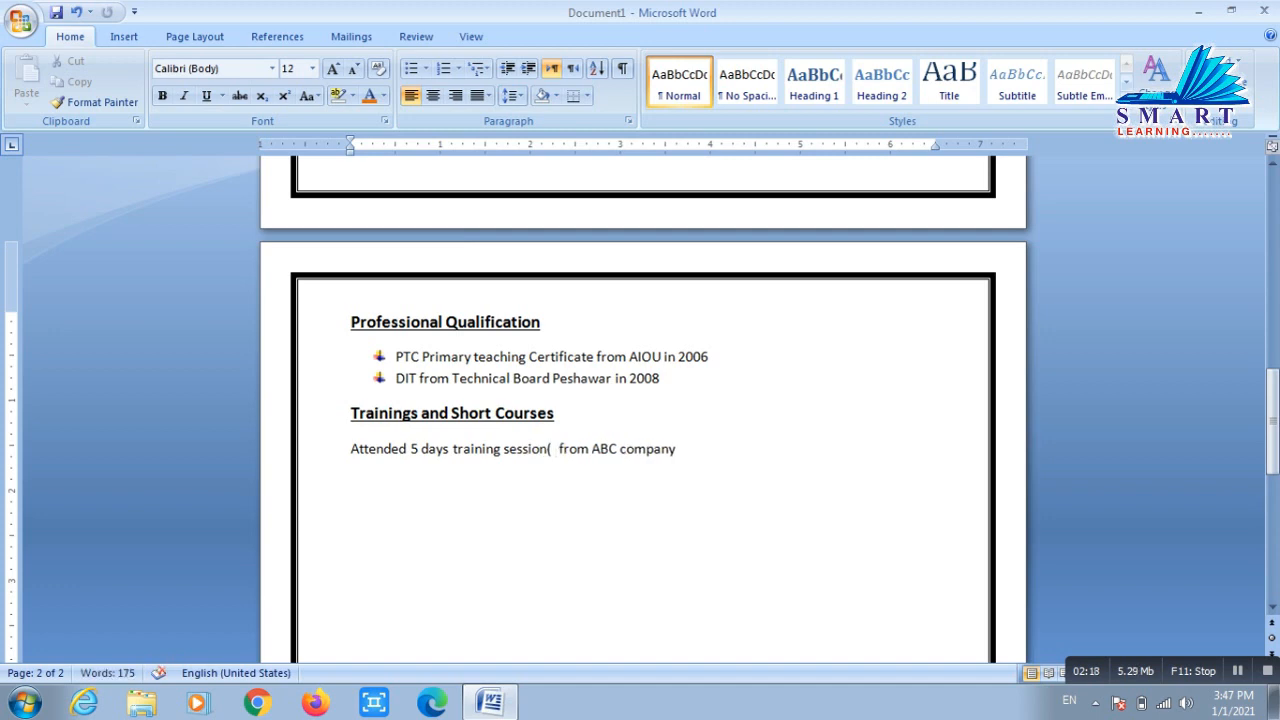
{"action": "type", "text": "on ma"}
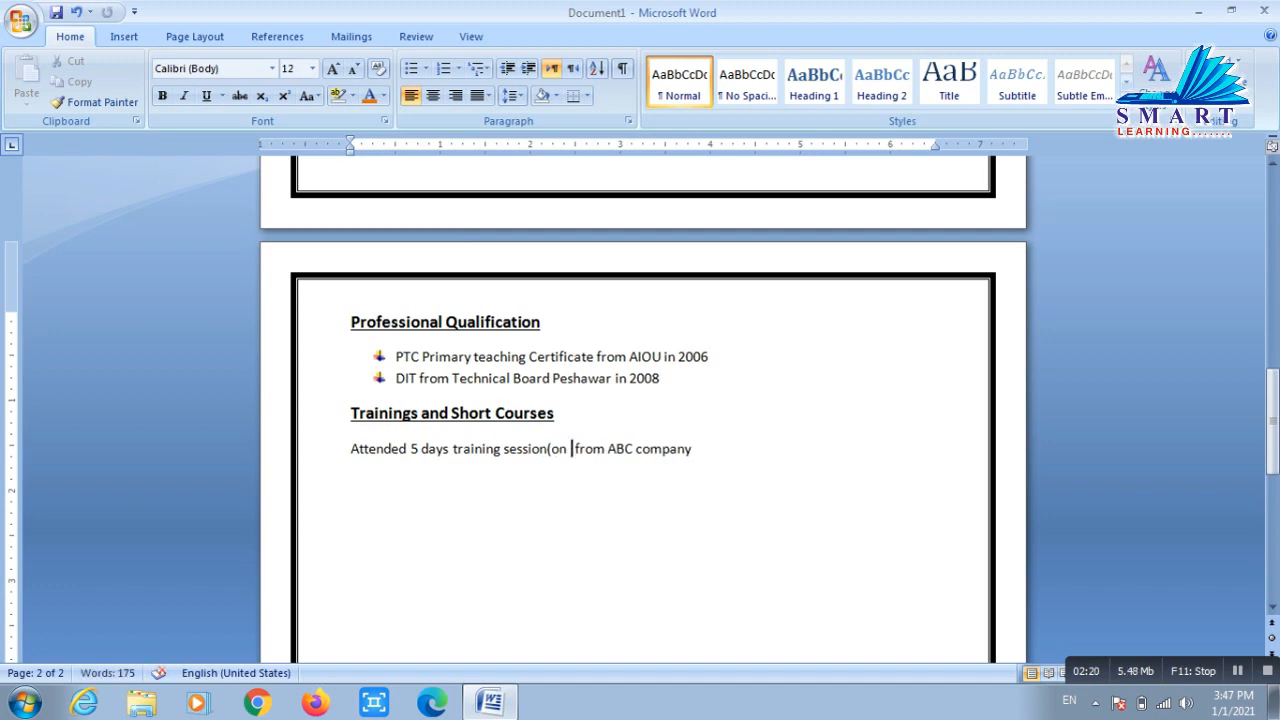
{"action": "type", "text": "rketing ski"}
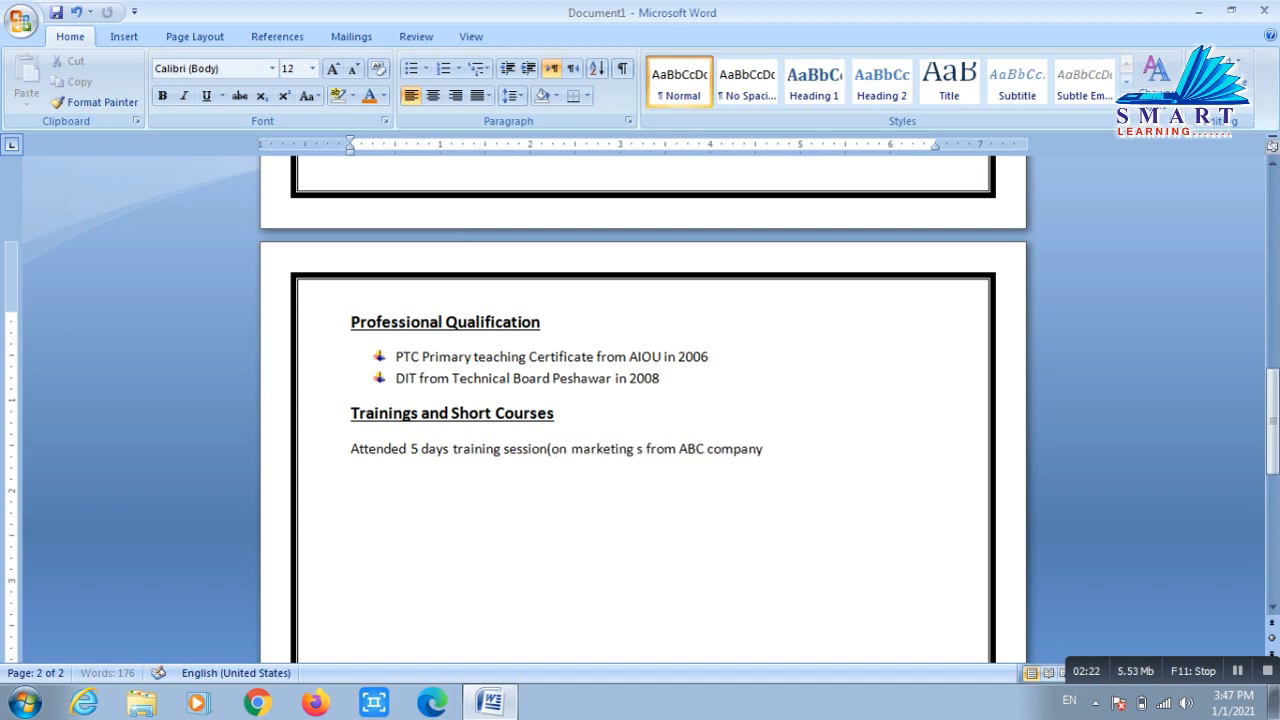
{"action": "type", "text": "lls)"}
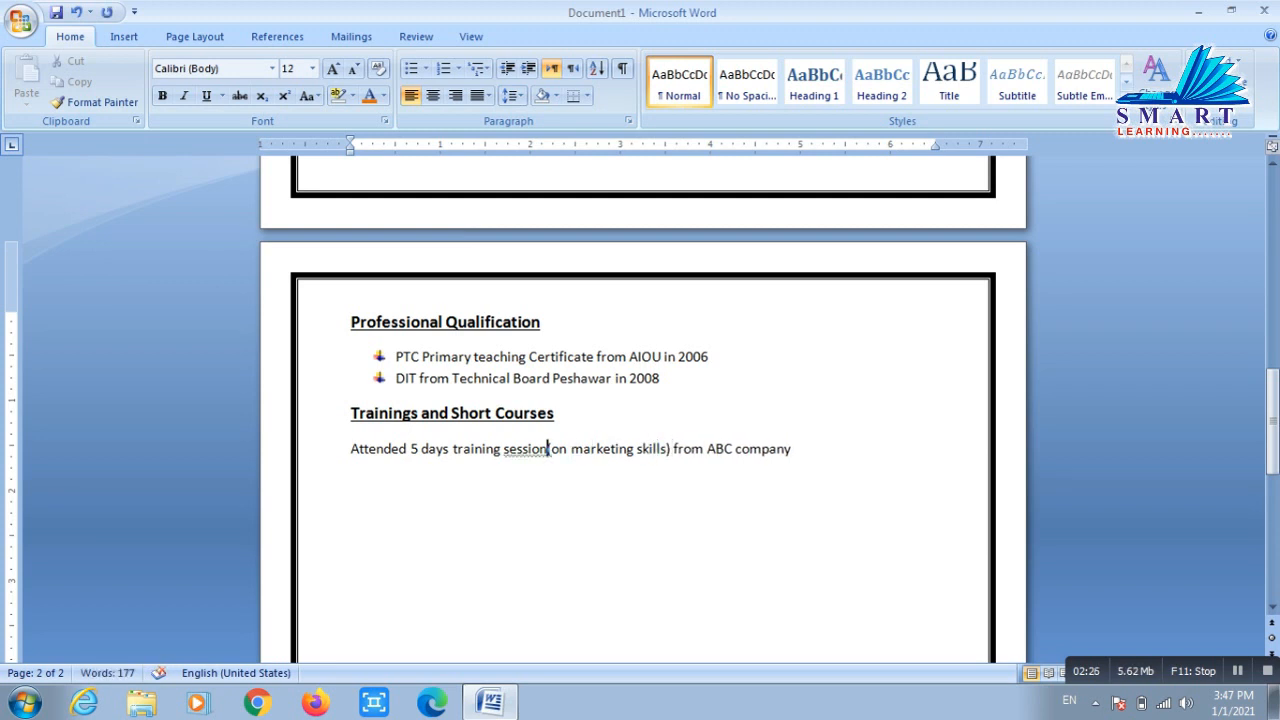
{"action": "left_click", "coordinate": [547, 448]}
{"action": "key", "text": "End"}
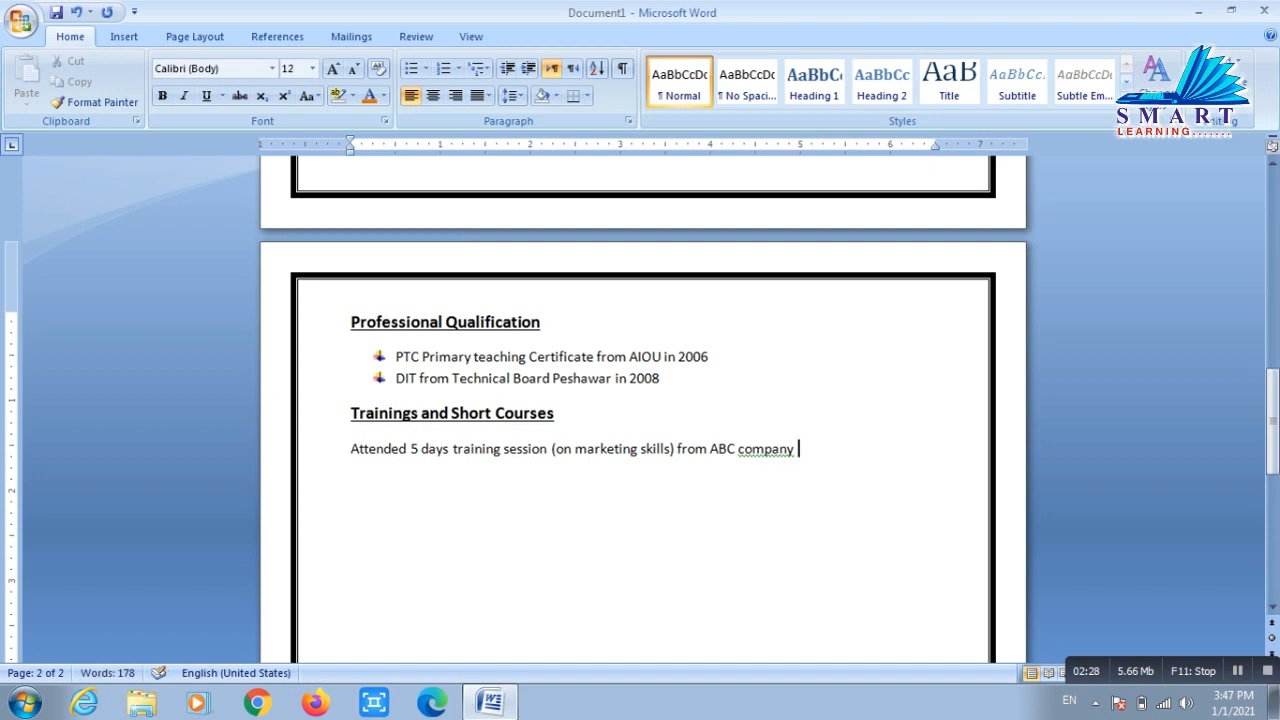
- Add the second training entry: "Attended 10 days training session (on effective communication skills) from xyz."
{"action": "key", "text": "Return"}
{"action": "type", "text": "Attended"}
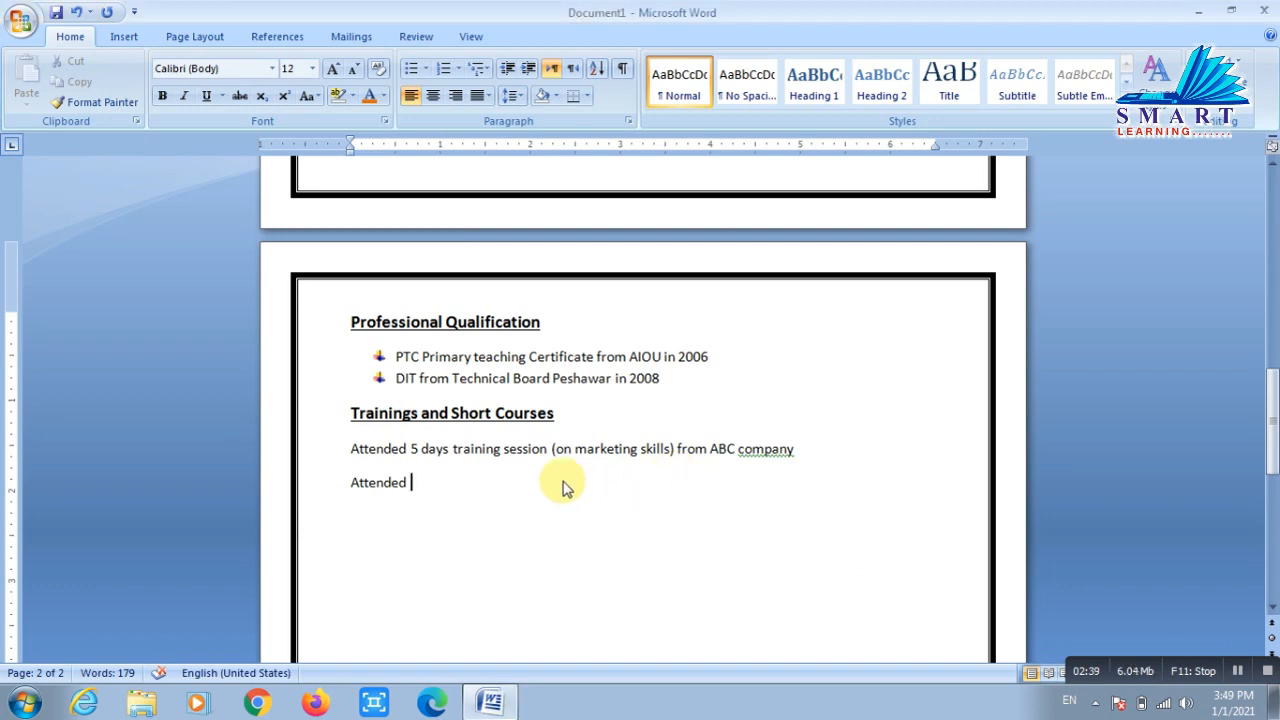
{"action": "type", "text": "10"}
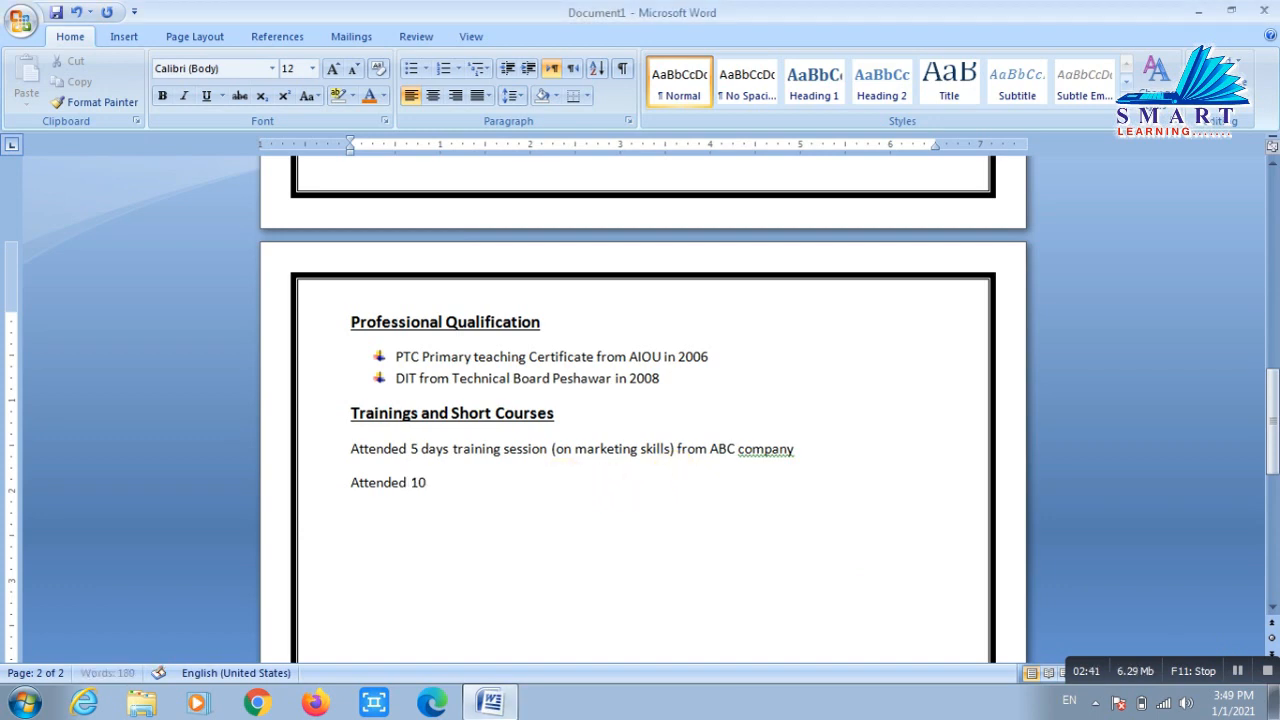
{"action": "type", "text": " days training session "}
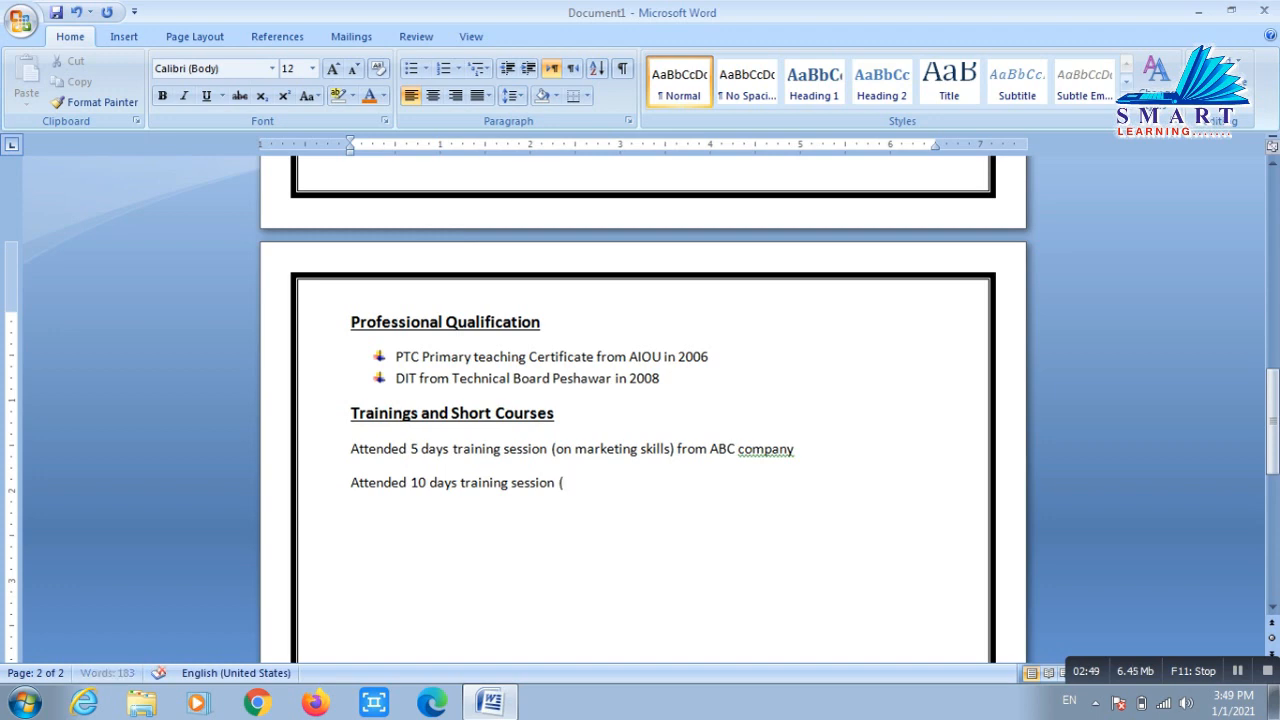
{"action": "type", "text": "(on effective co"}
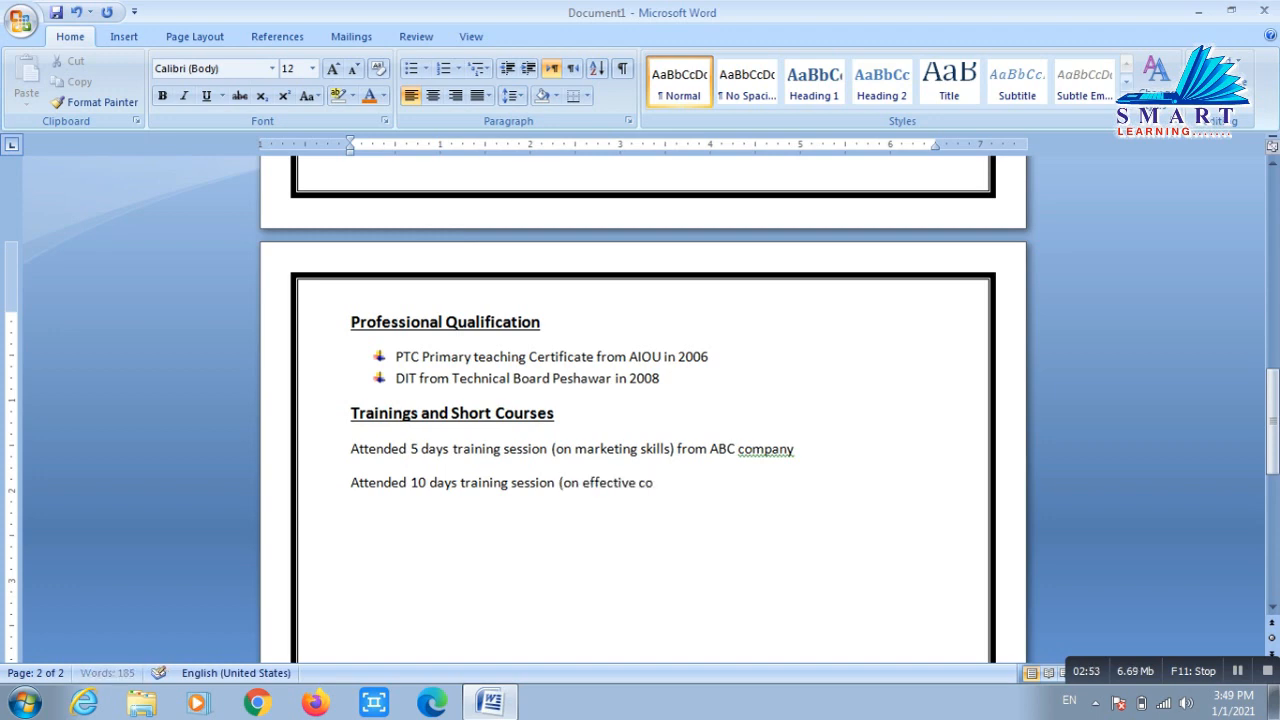
{"action": "type", "text": "mmunication "}
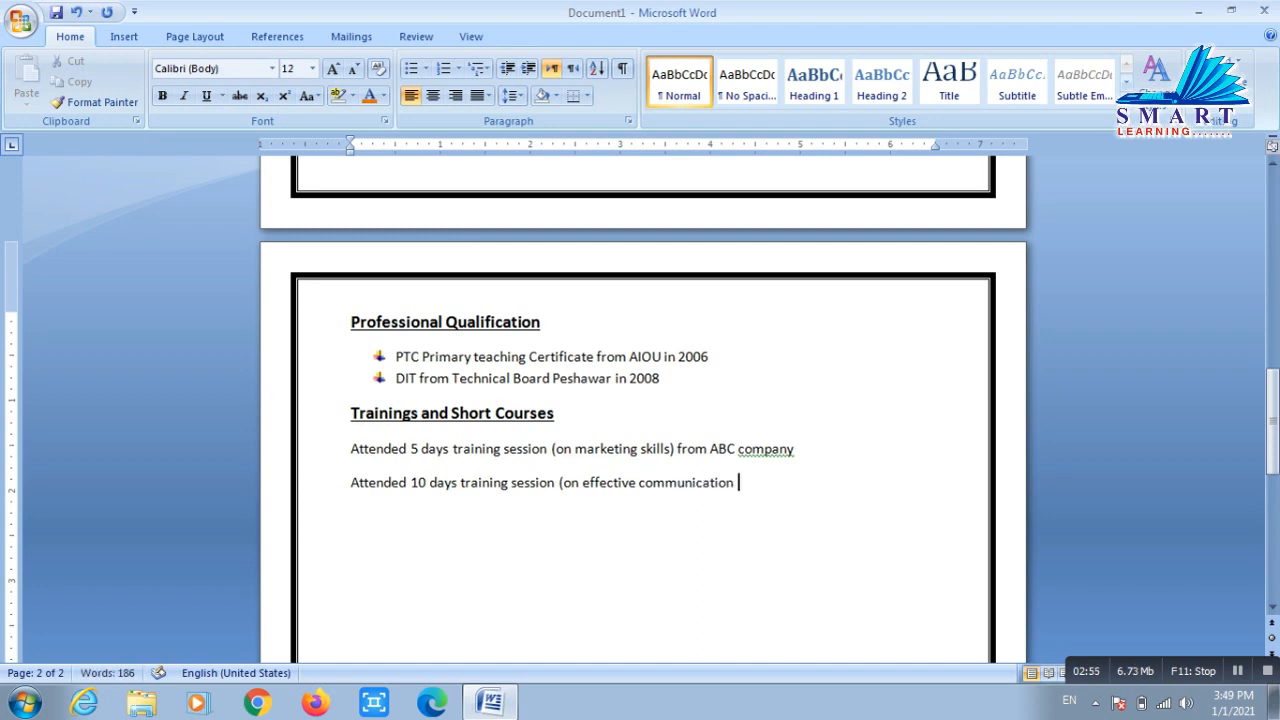
{"action": "type", "text": "skills) from xyz."}
{"action": "key", "text": "Return"}
{"action": "type", "text": "Re"}
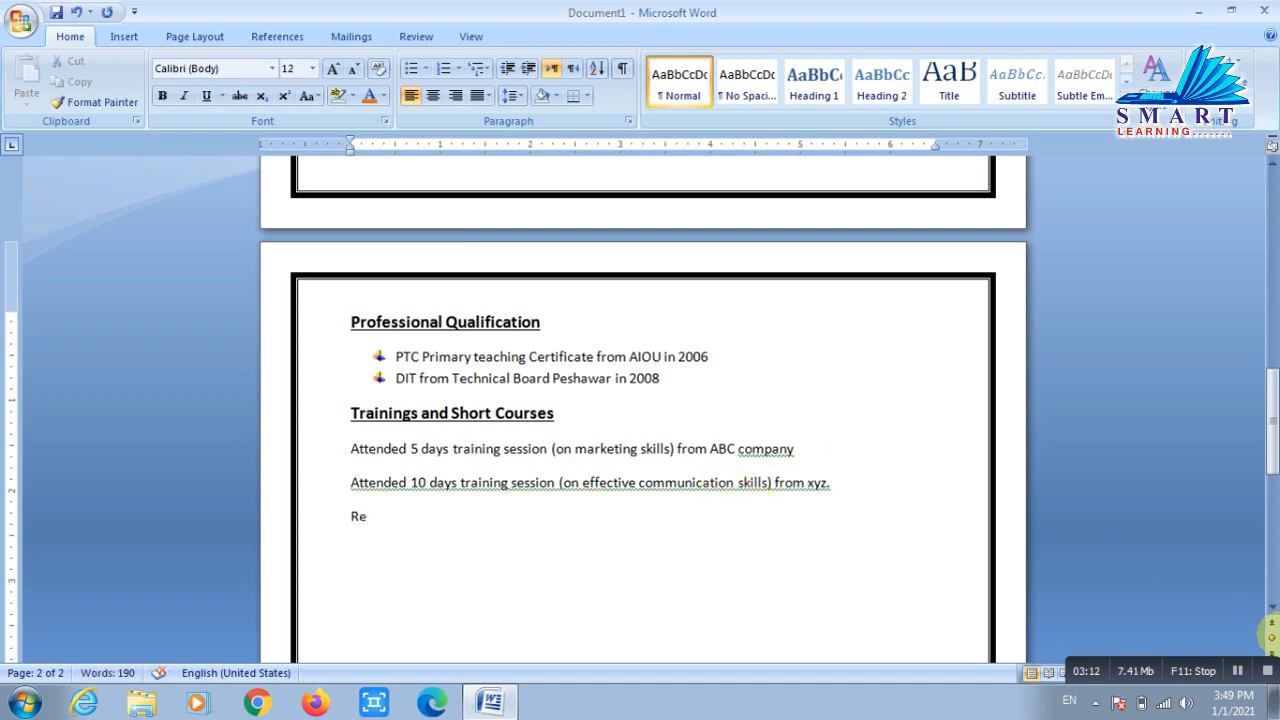
{"action": "left_click", "coordinate": [1240, 672]}
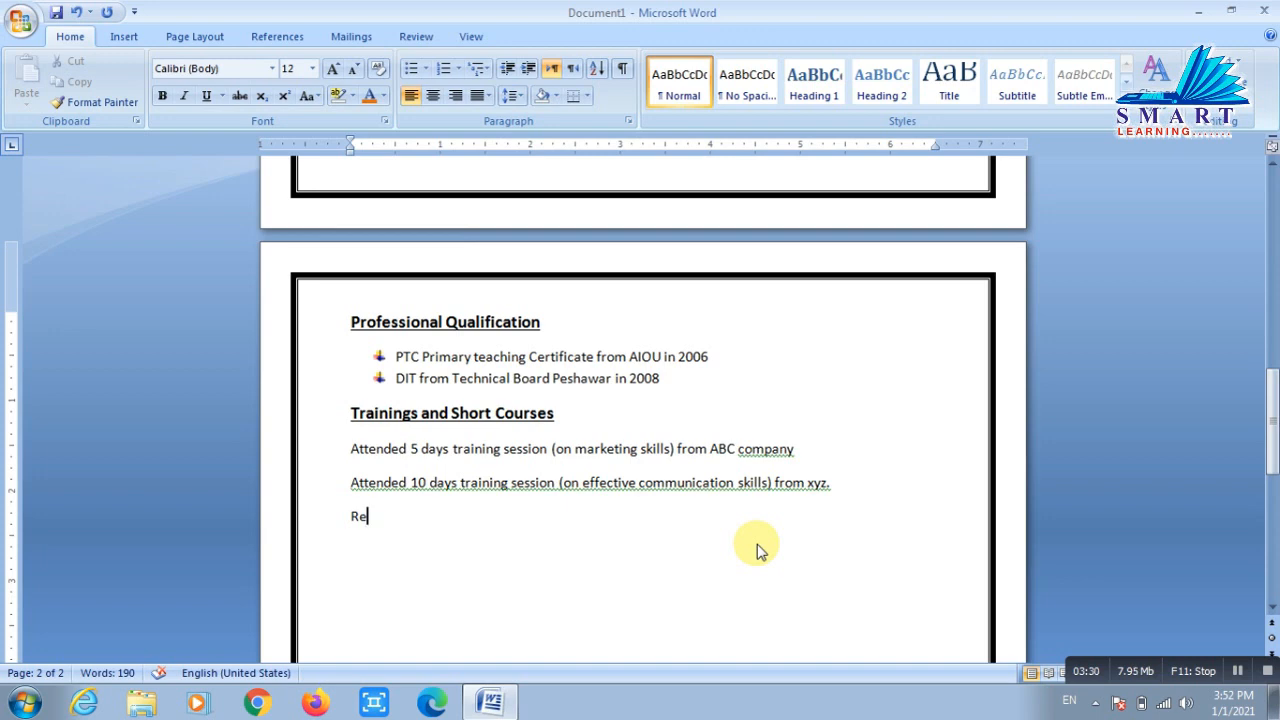
{"action": "key", "text": "BackSpace"}
{"action": "key", "text": "BackSpace"}
- Add the line "Computer skills" followed by the bulleted items "MS office", "Graphics Designing" and "URDU inpage typing"
{"action": "type", "text": "Computer skills"}
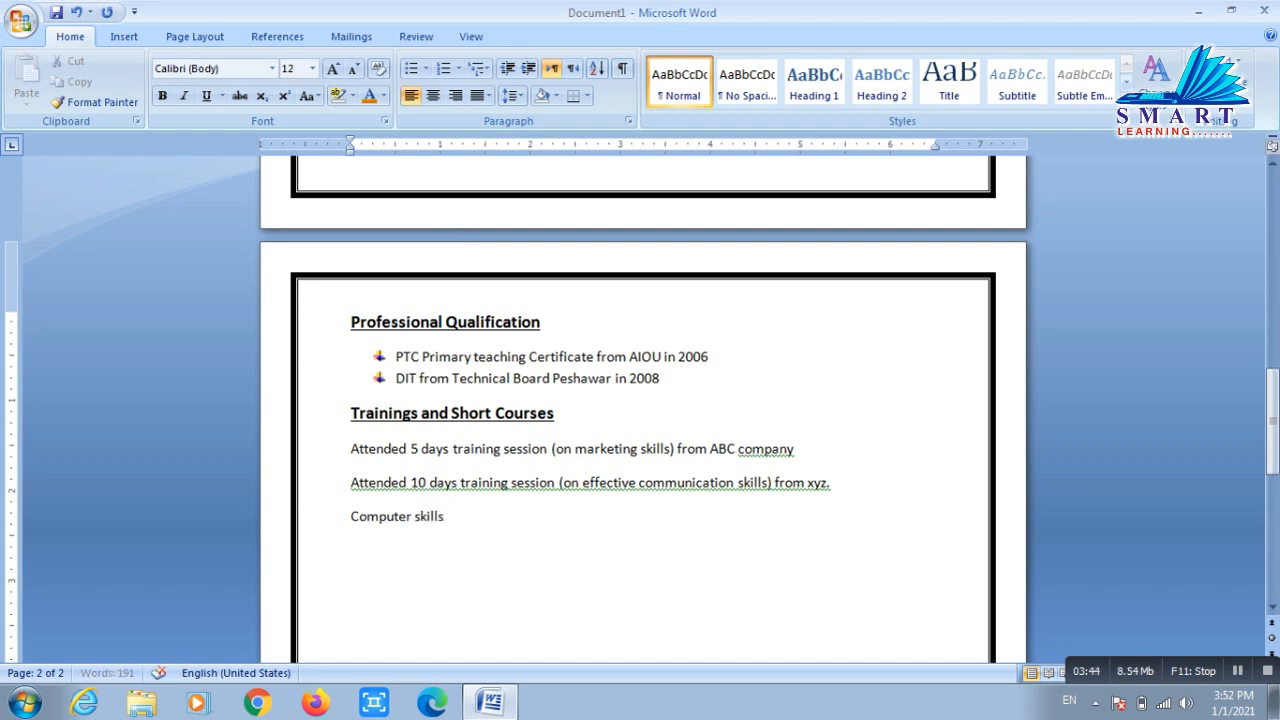
{"action": "key", "text": "Return"}
{"action": "type", "text": "MS office "}
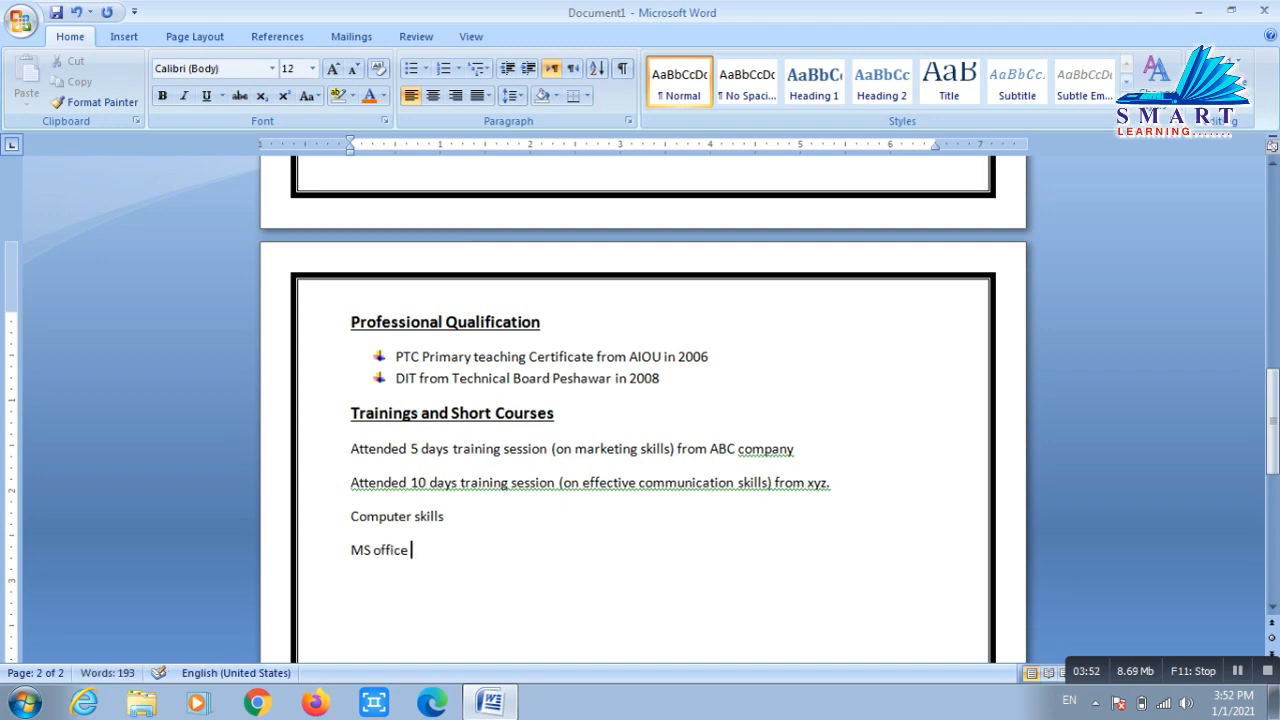
{"action": "type", "text": "Graphics Desi"}
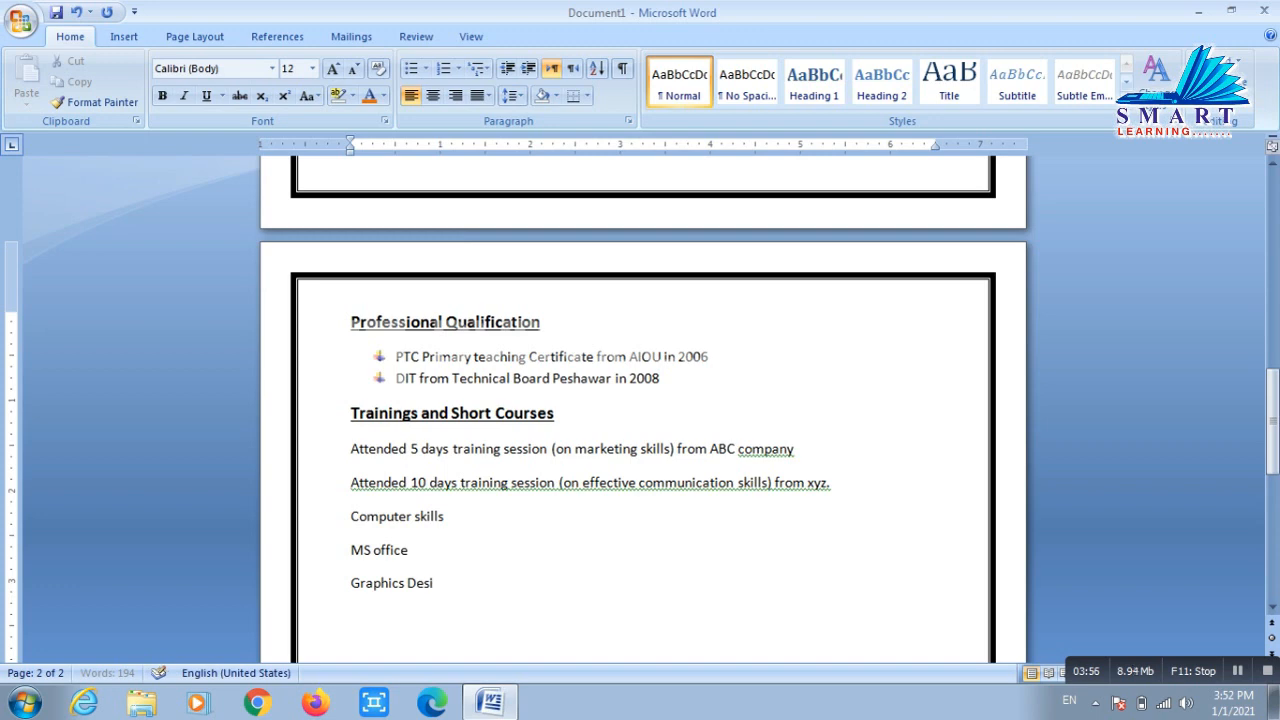
{"action": "type", "text": "gning"}
{"action": "key", "text": "Return"}
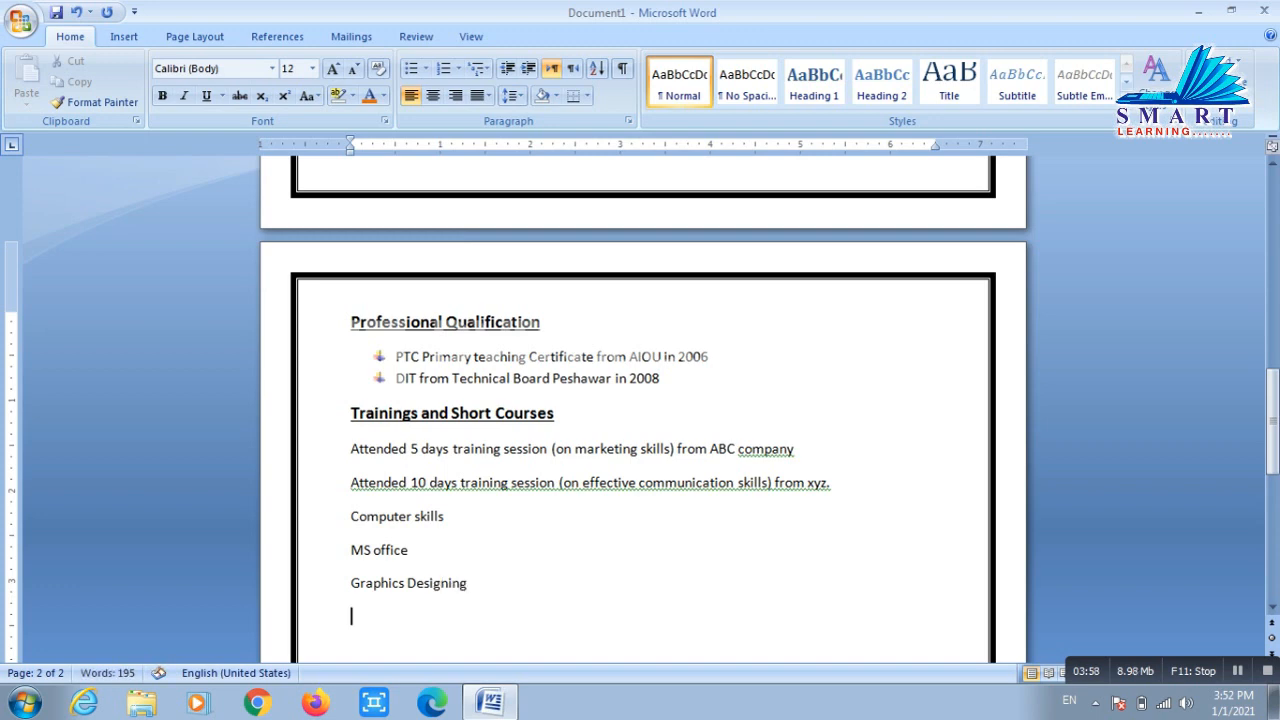
{"action": "type", "text": "URD"}
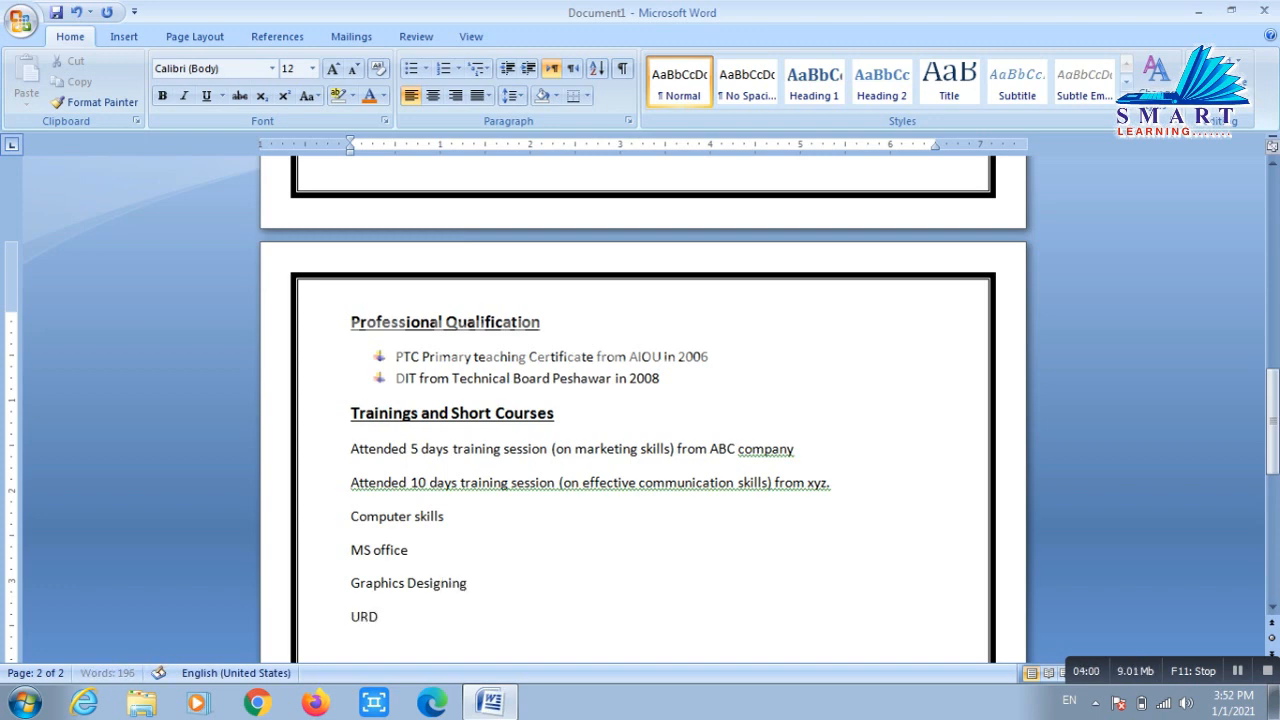
{"action": "type", "text": "U inpage "}
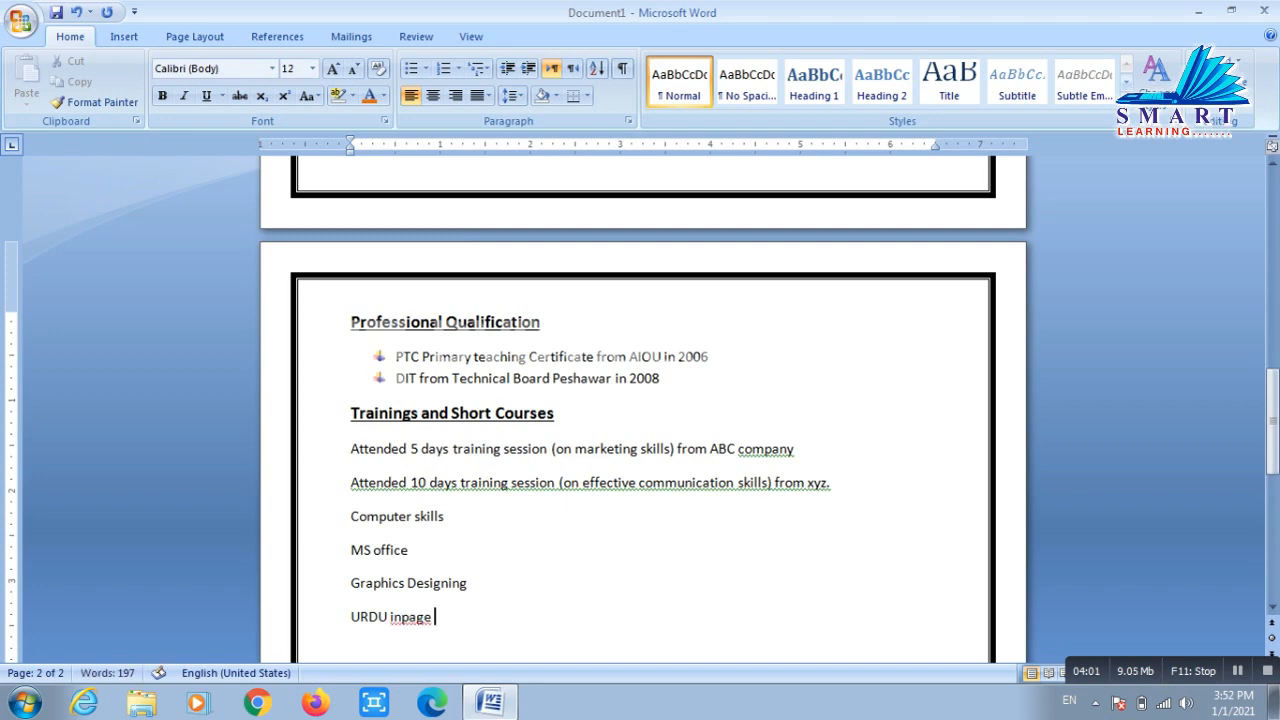
{"action": "type", "text": "typing"}
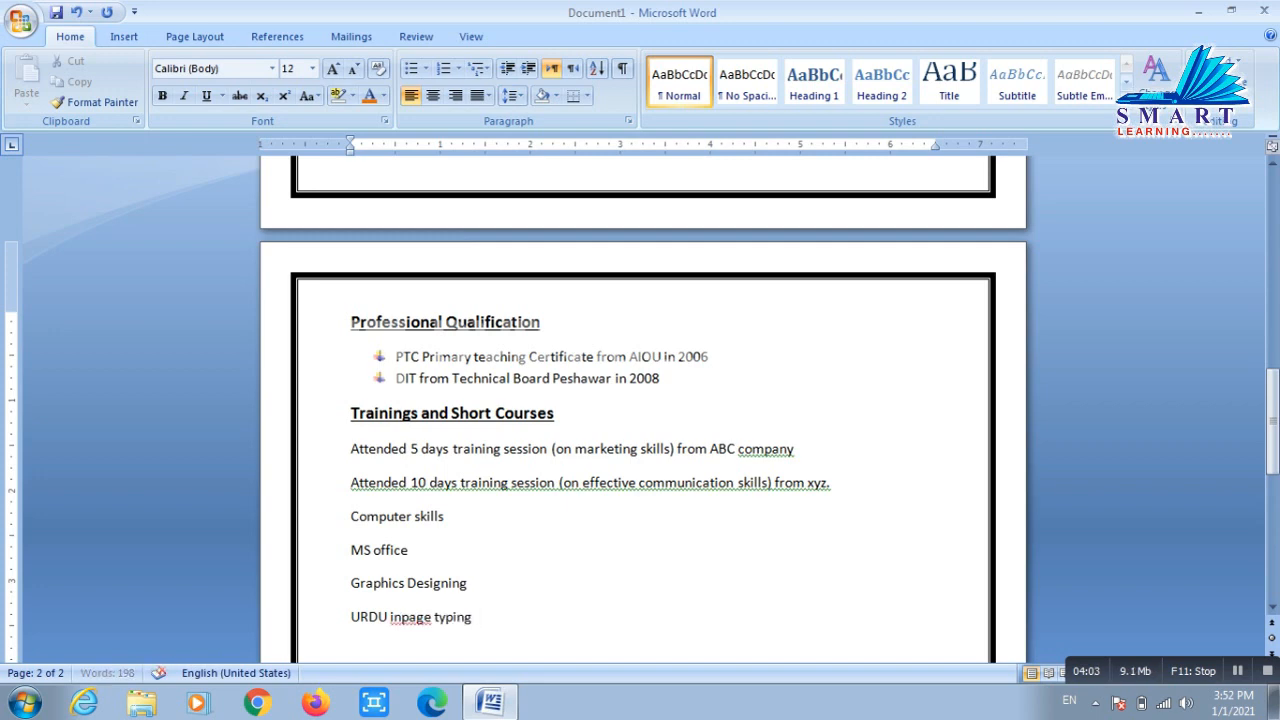
{"action": "key", "text": "Return"}
{"action": "left_click_drag", "start_coordinate": [477, 653], "coordinate": [392, 552]}
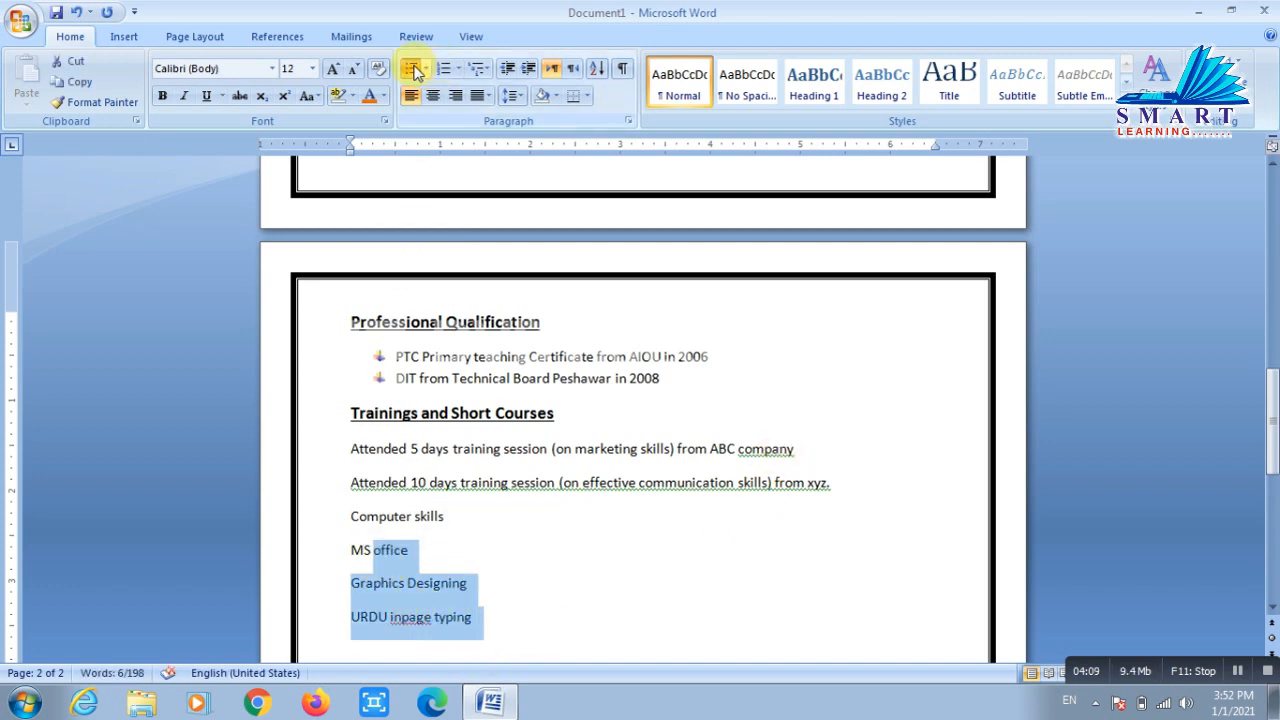
{"action": "left_click", "coordinate": [416, 72]}
- Format the "Computer skills" heading as bold 14 pt text
{"action": "double_click", "coordinate": [376, 516]}
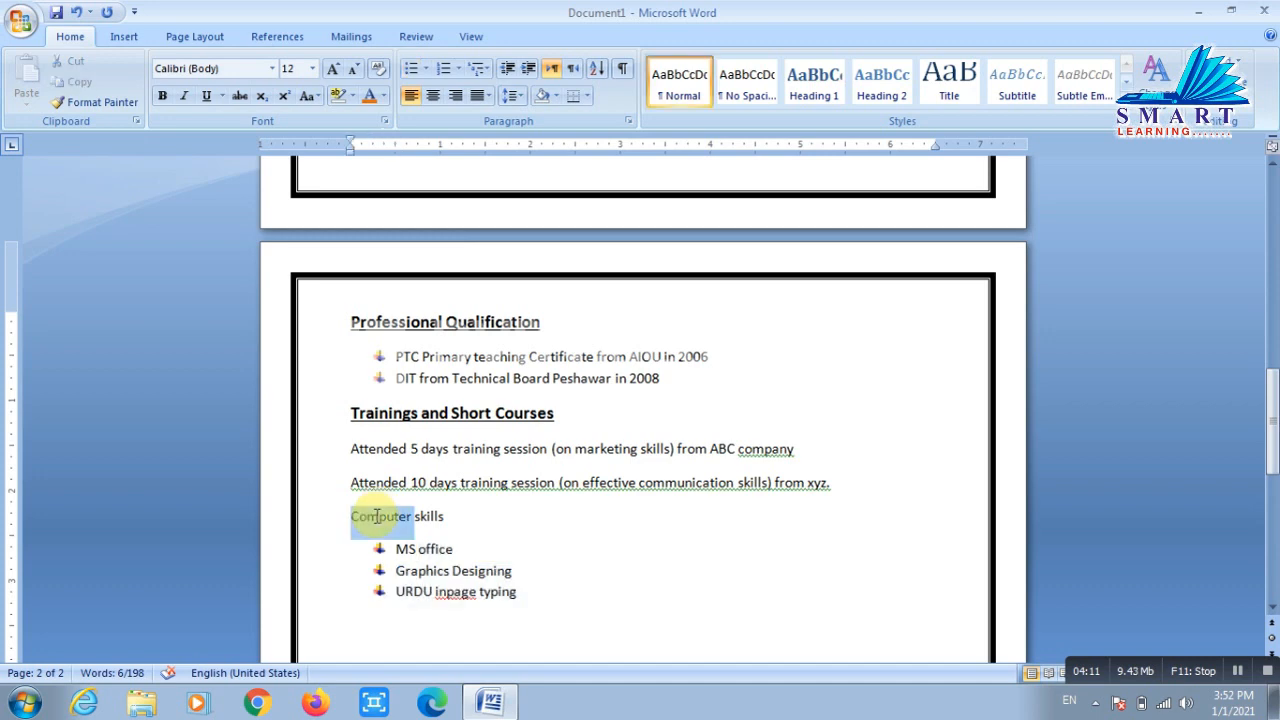
{"action": "triple_click", "coordinate": [377, 518]}
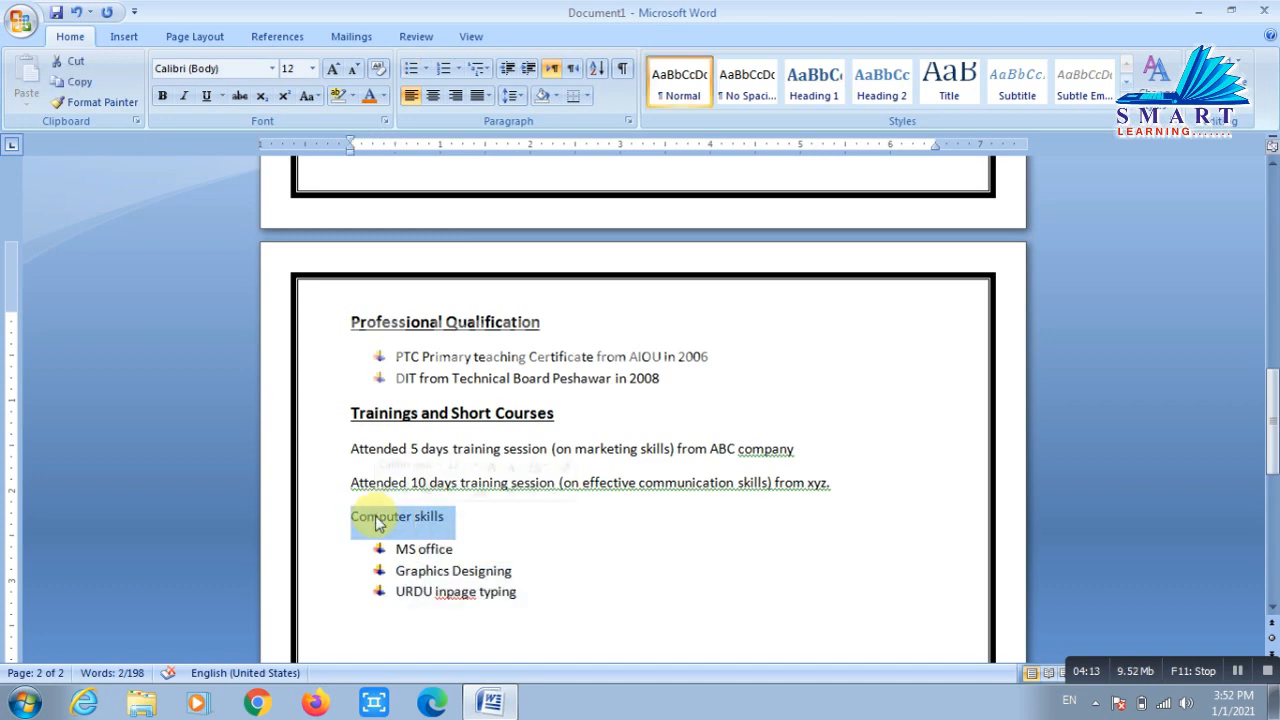
{"action": "left_click", "coordinate": [162, 95]}
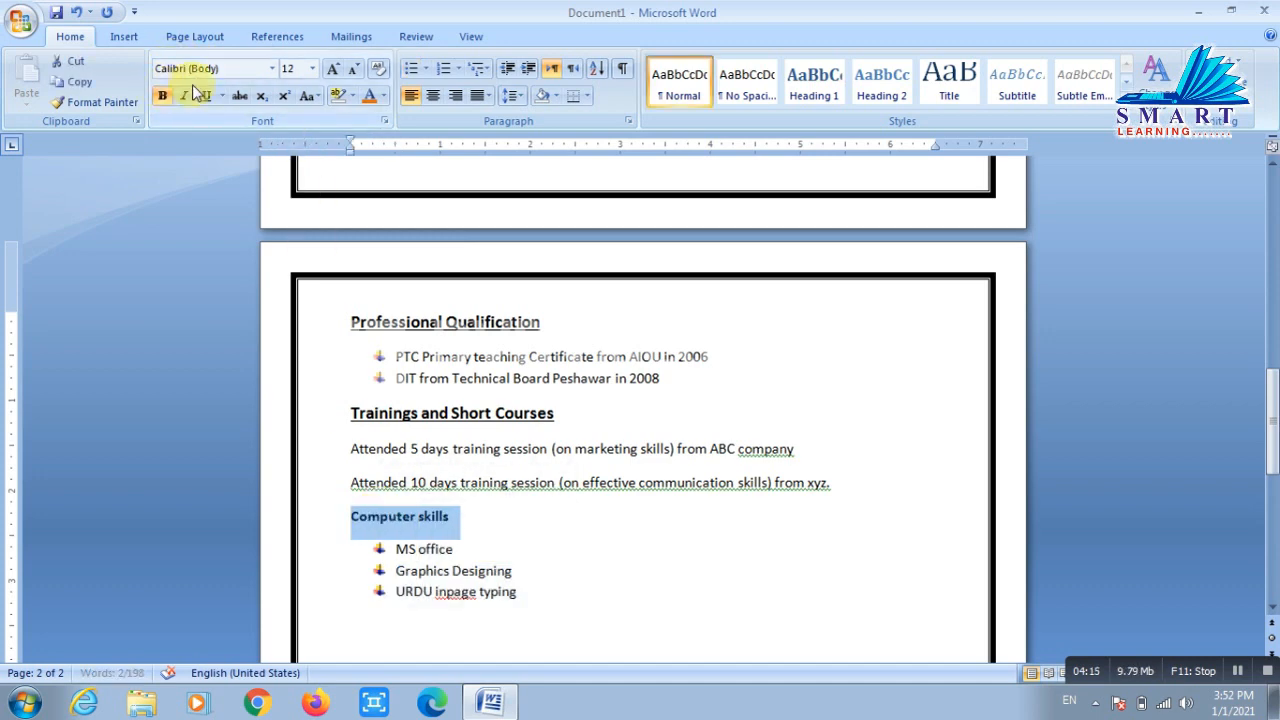
{"action": "left_click", "coordinate": [334, 68]}
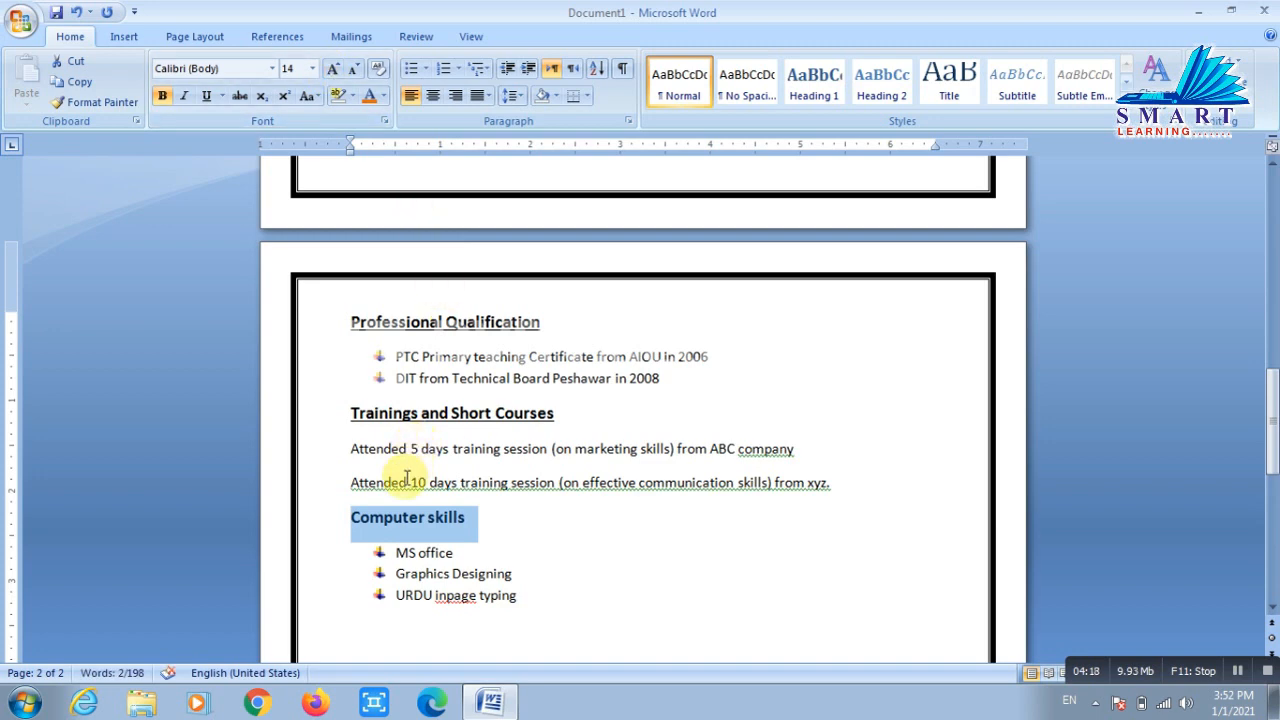
- Apply bullets to the two entries under "Trainings and Short Courses", and place the cursor on the empty line below the computer skills list
{"action": "left_click_drag", "start_coordinate": [410, 483], "coordinate": [392, 449]}
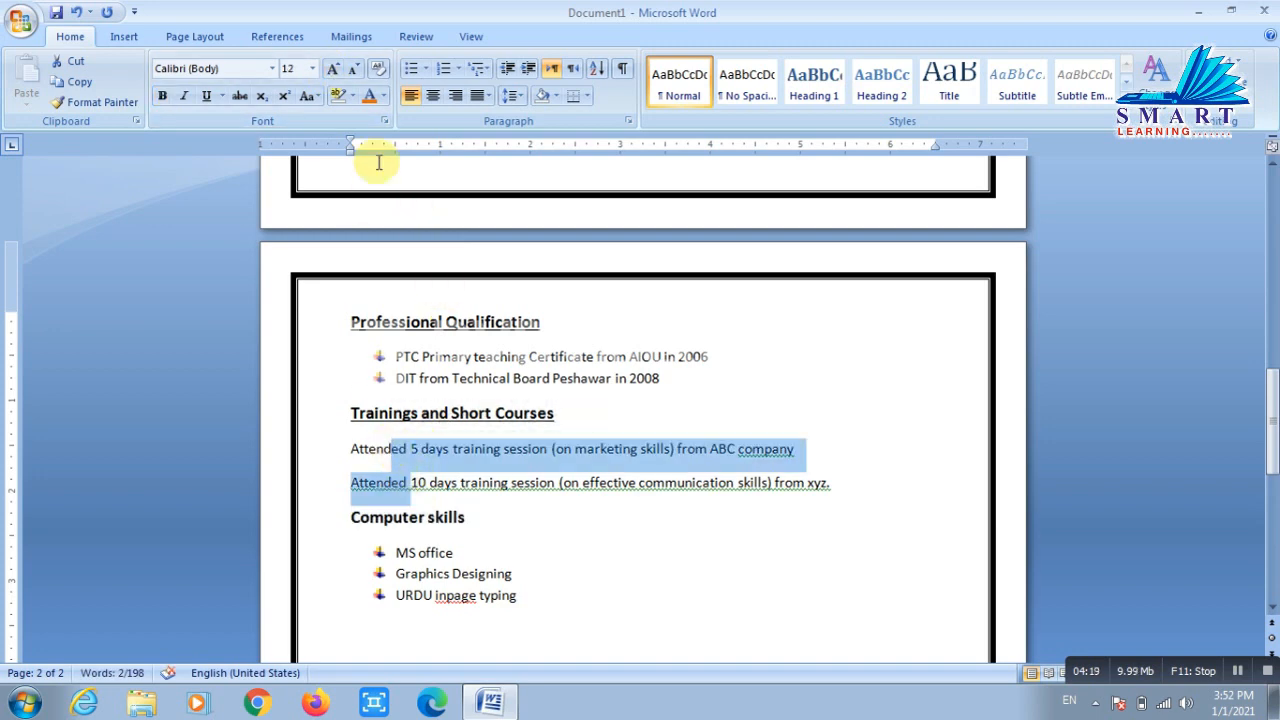
{"action": "left_click", "coordinate": [410, 68]}
{"action": "left_click", "coordinate": [528, 606]}
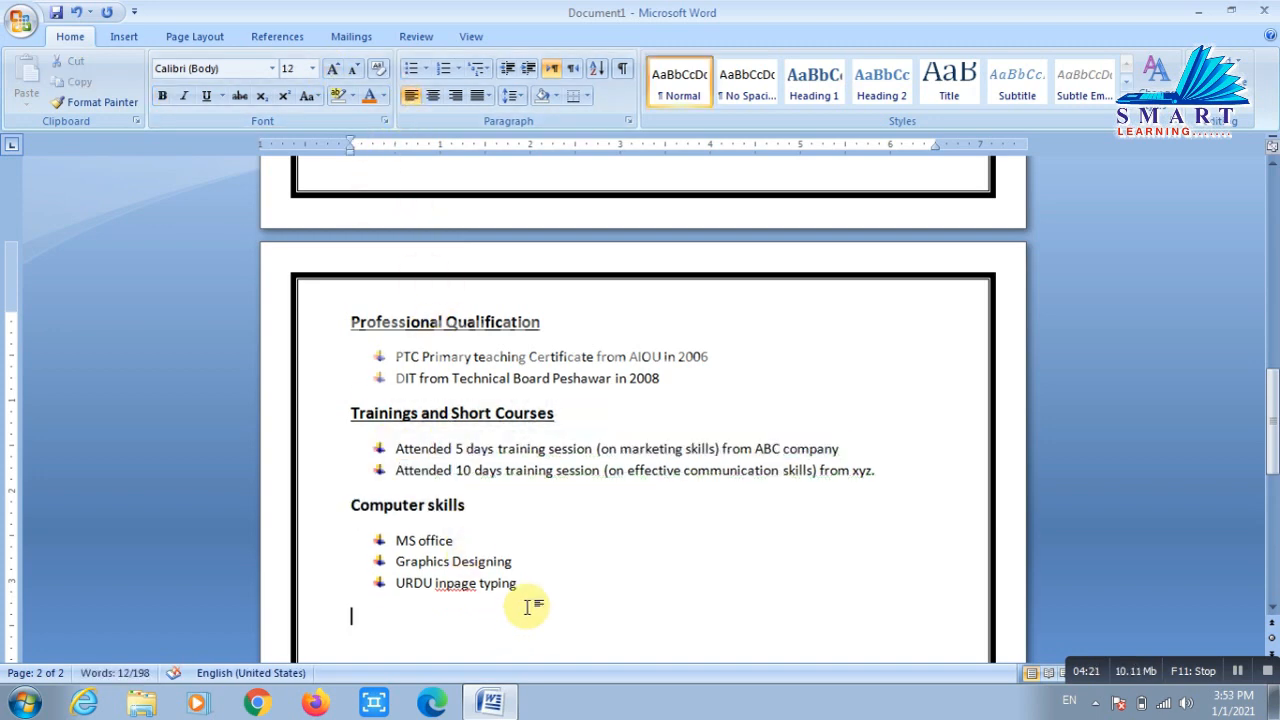
- Save the document to the Desktop as a Word Document named "Curriculum Vitae"
{"action": "key", "text": "ctrl+s"}
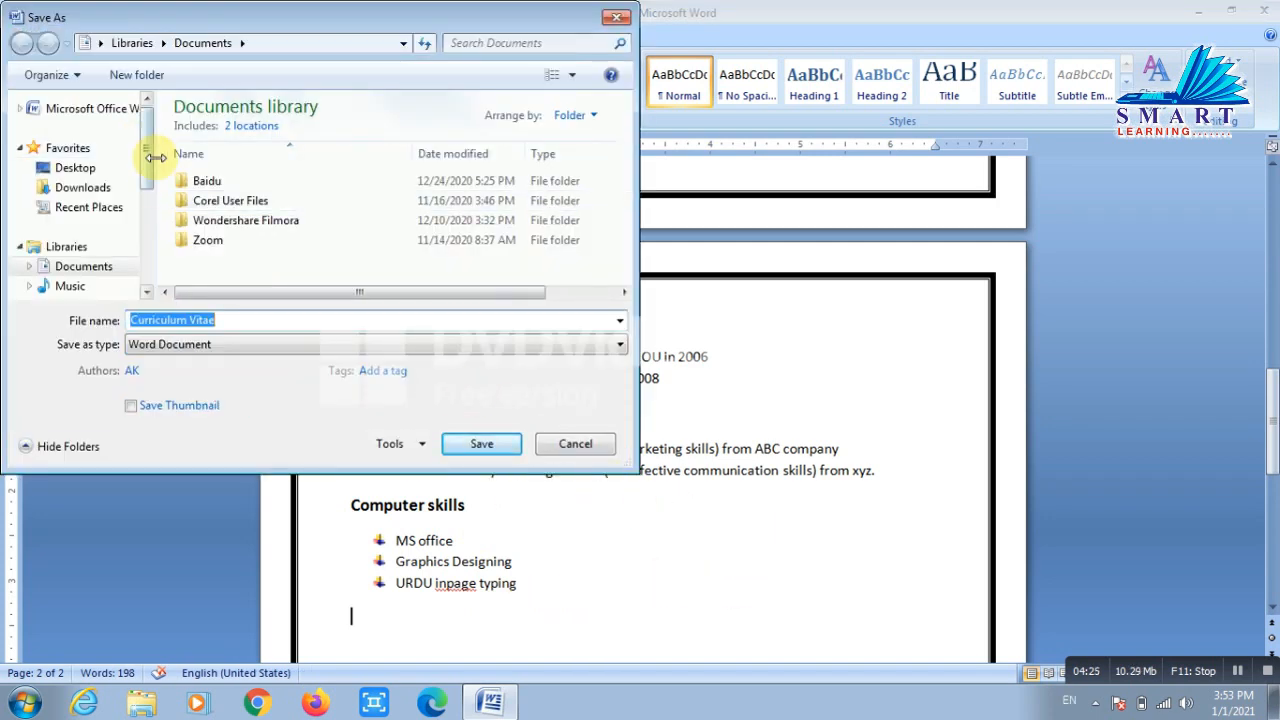
{"action": "left_click", "coordinate": [118, 172]}
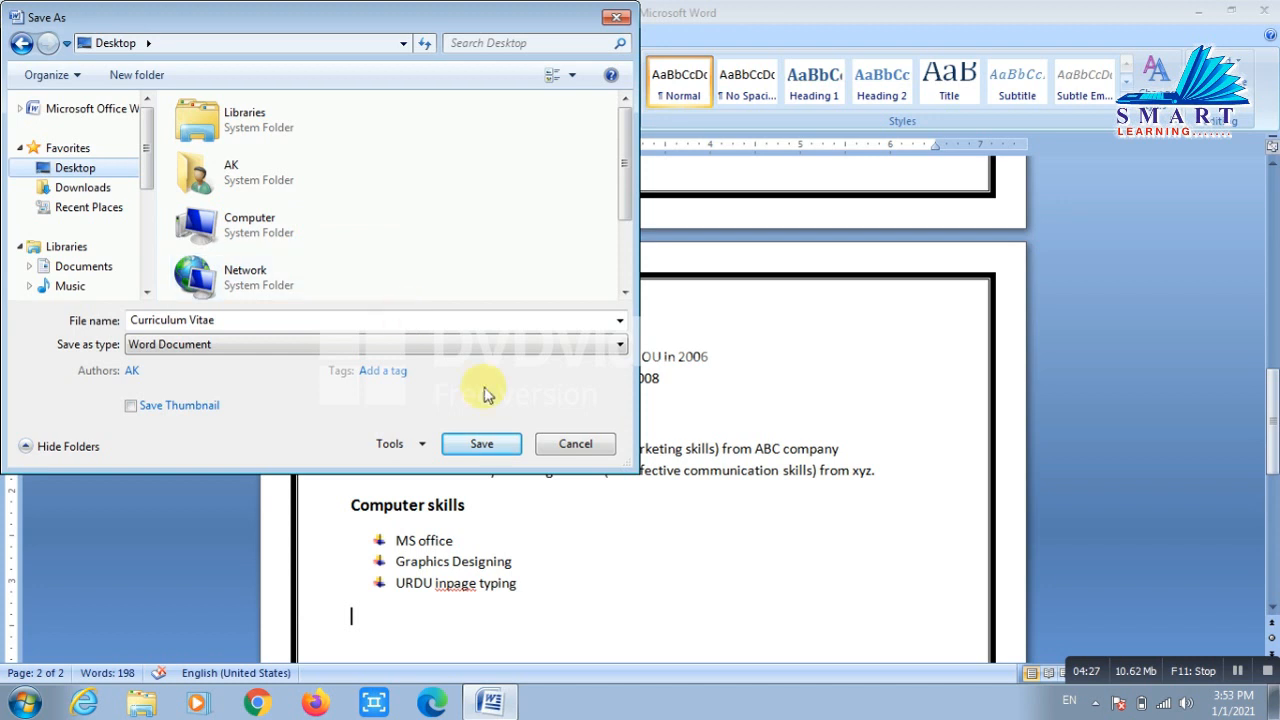
{"action": "left_click", "coordinate": [498, 447]}
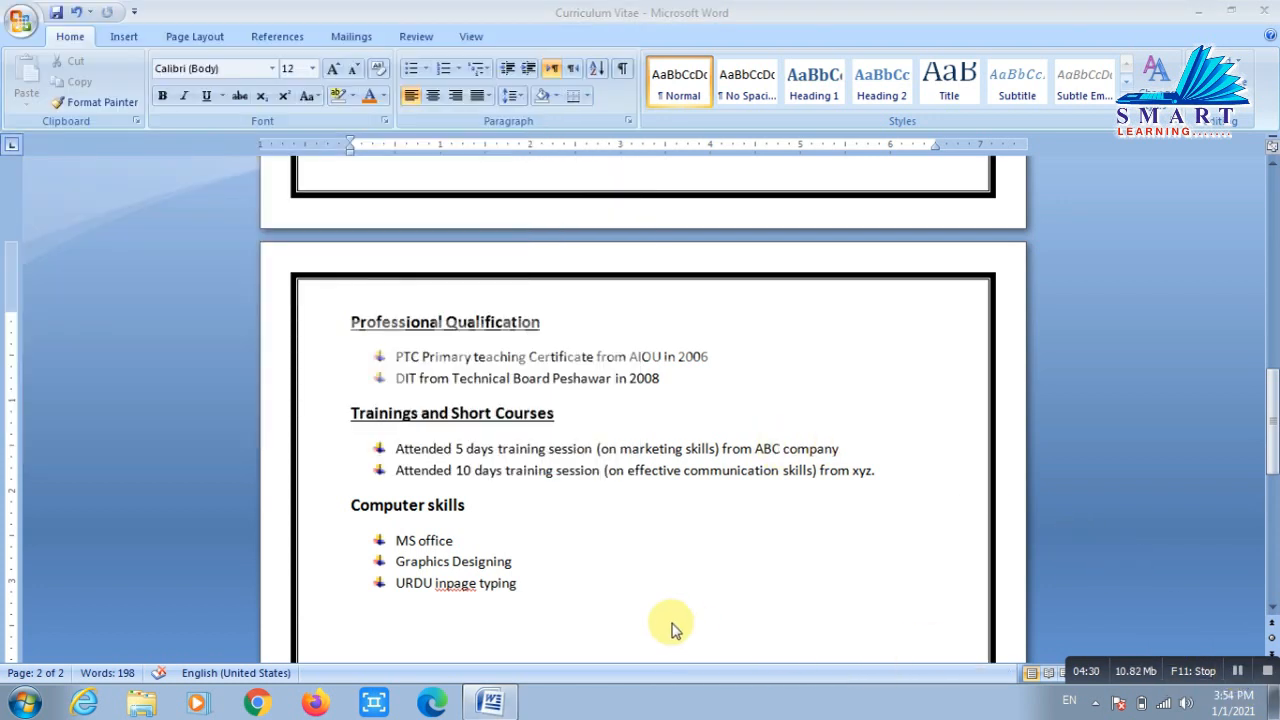
- Add the line "Interest/ Hobbies" below the computer skills list, followed by the entry "Reading books" and a new line
{"action": "left_click", "coordinate": [554, 625]}
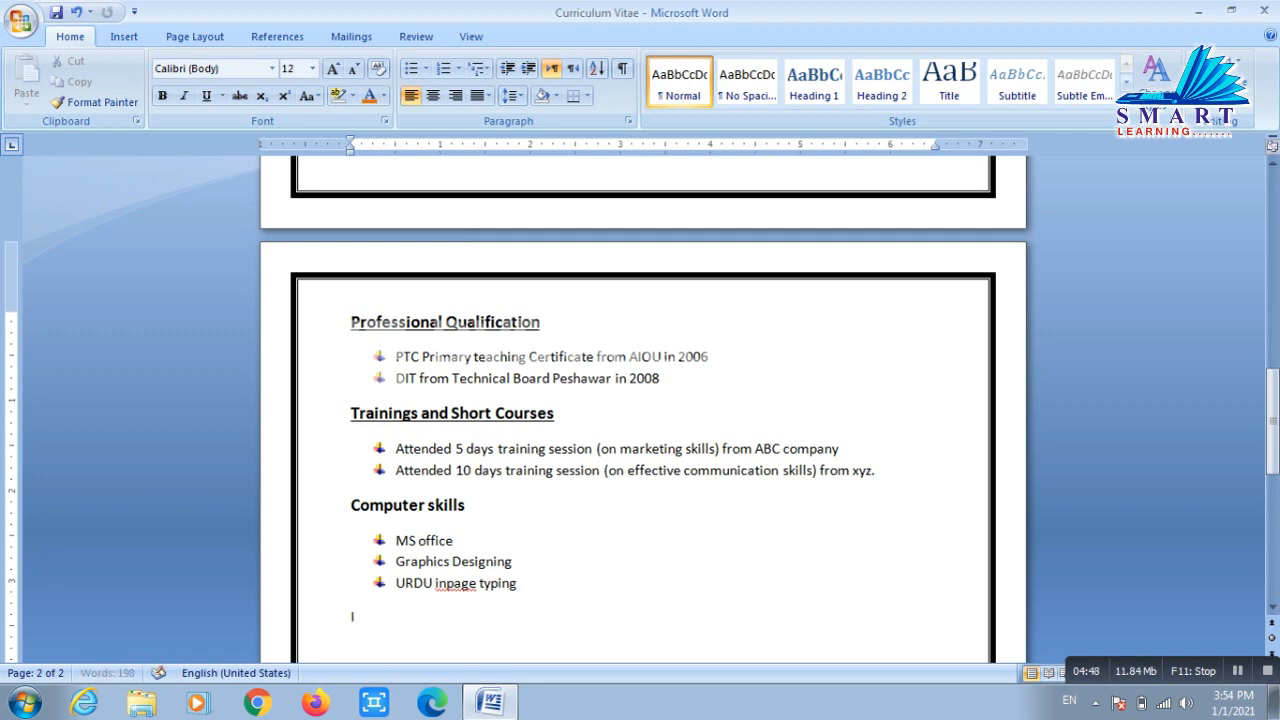
{"action": "type", "text": "Interest/ "}
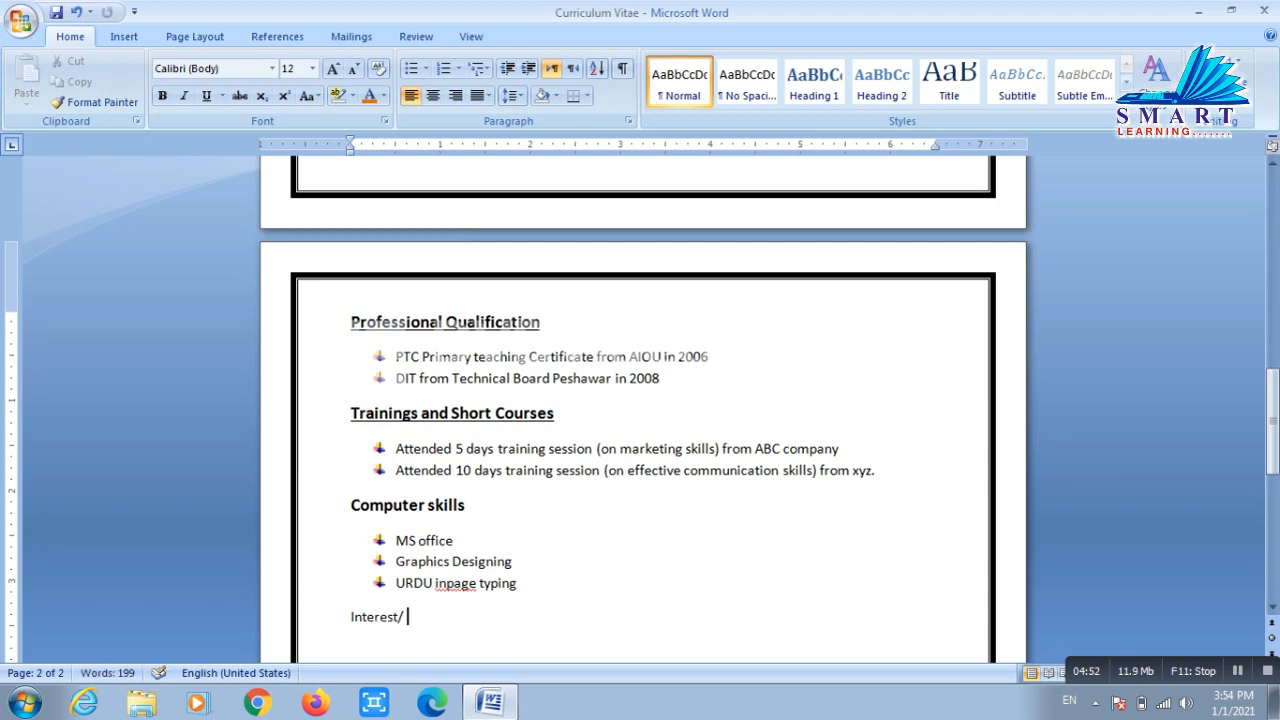
{"action": "type", "text": "Hobbies"}
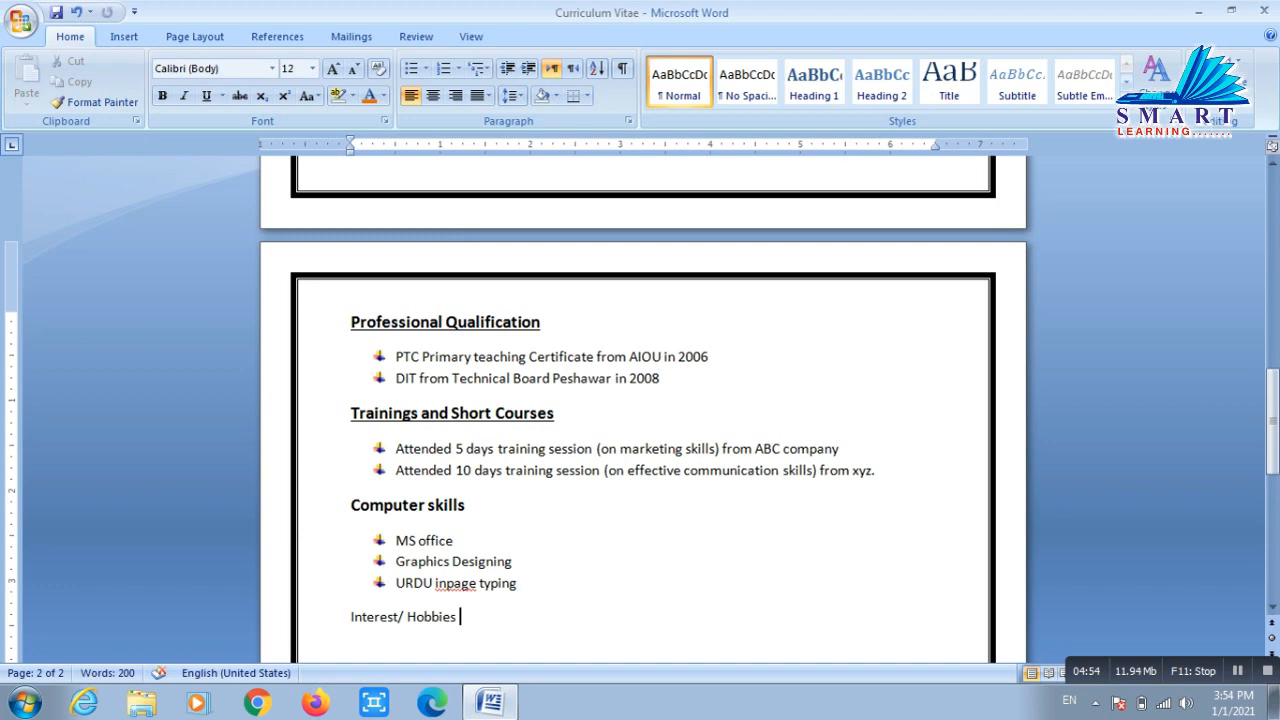
{"action": "key", "text": "Return"}
{"action": "type", "text": "Reading boo"}
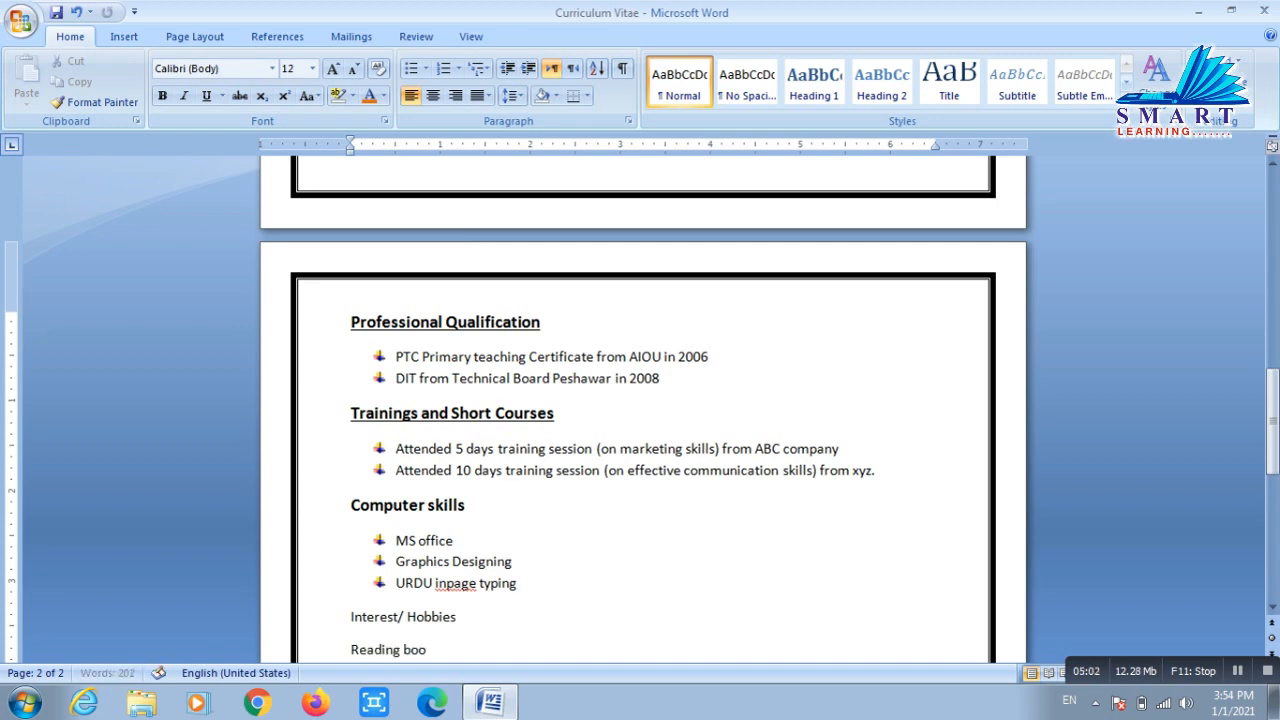
{"action": "type", "text": "ks"}
{"action": "key", "text": "Return"}
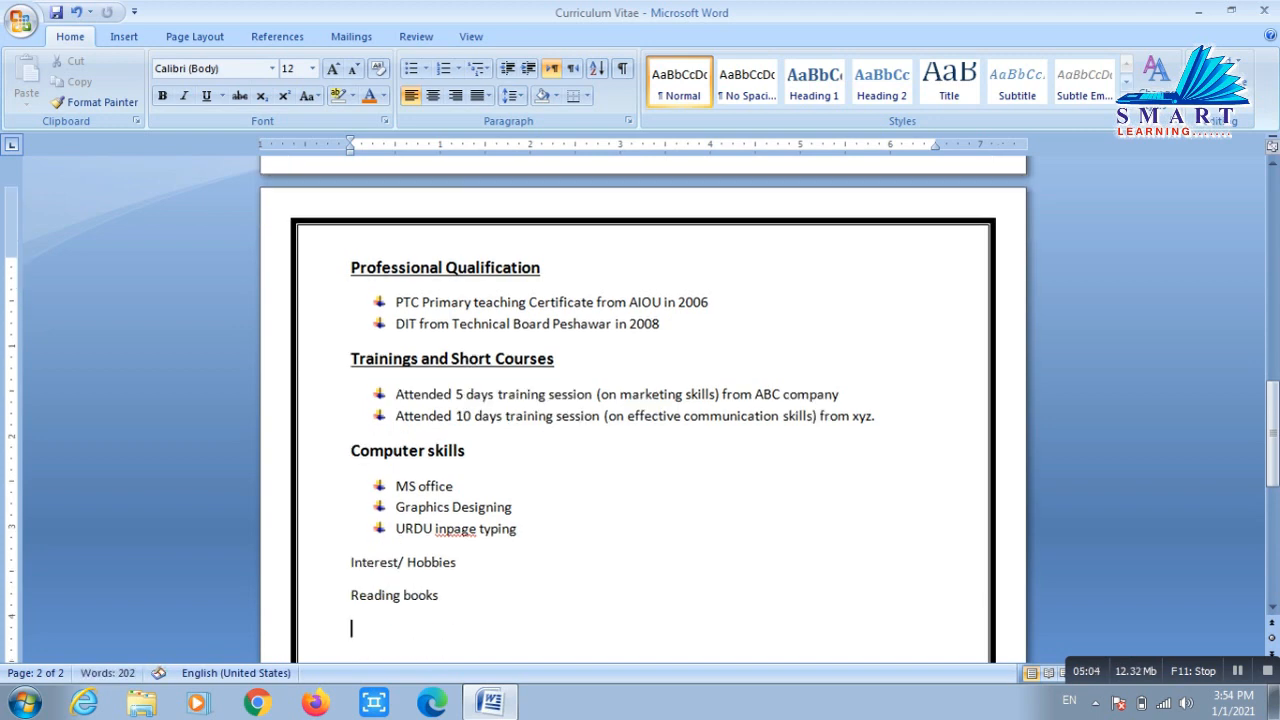
- Add the entries "Using Facebook" and "Chating with friends" on separate lines below "Reading books", followed by a new line
{"action": "type", "text": "Na"}
{"action": "key", "text": "BackSpace"}
{"action": "key", "text": "BackSpace"}
{"action": "type", "text": "Using Facebook"}
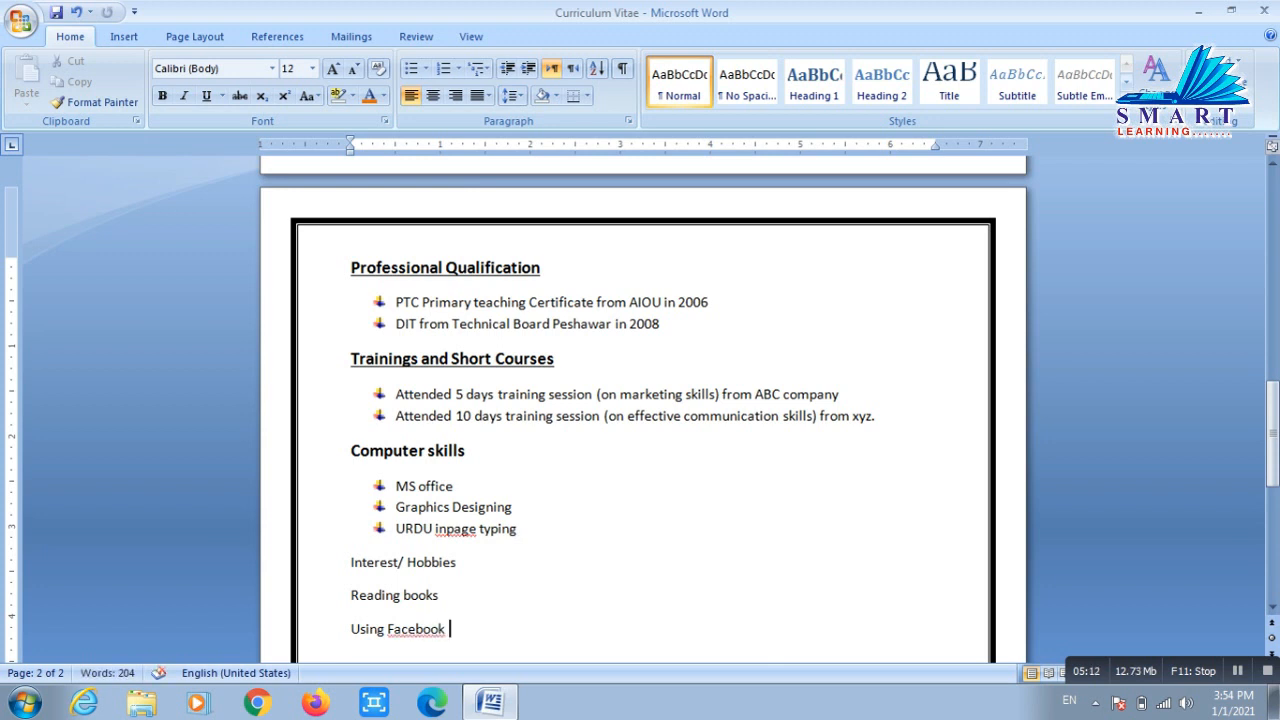
{"action": "key", "text": "Return"}
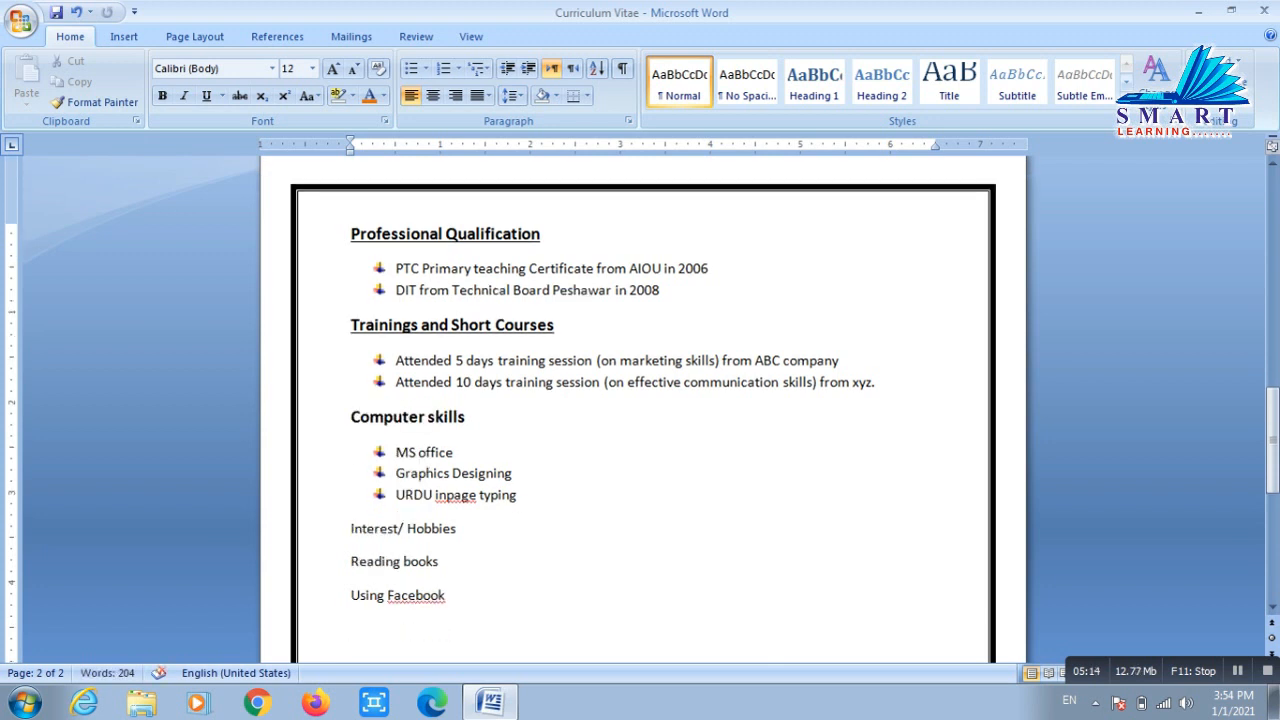
{"action": "type", "text": "Chating"}
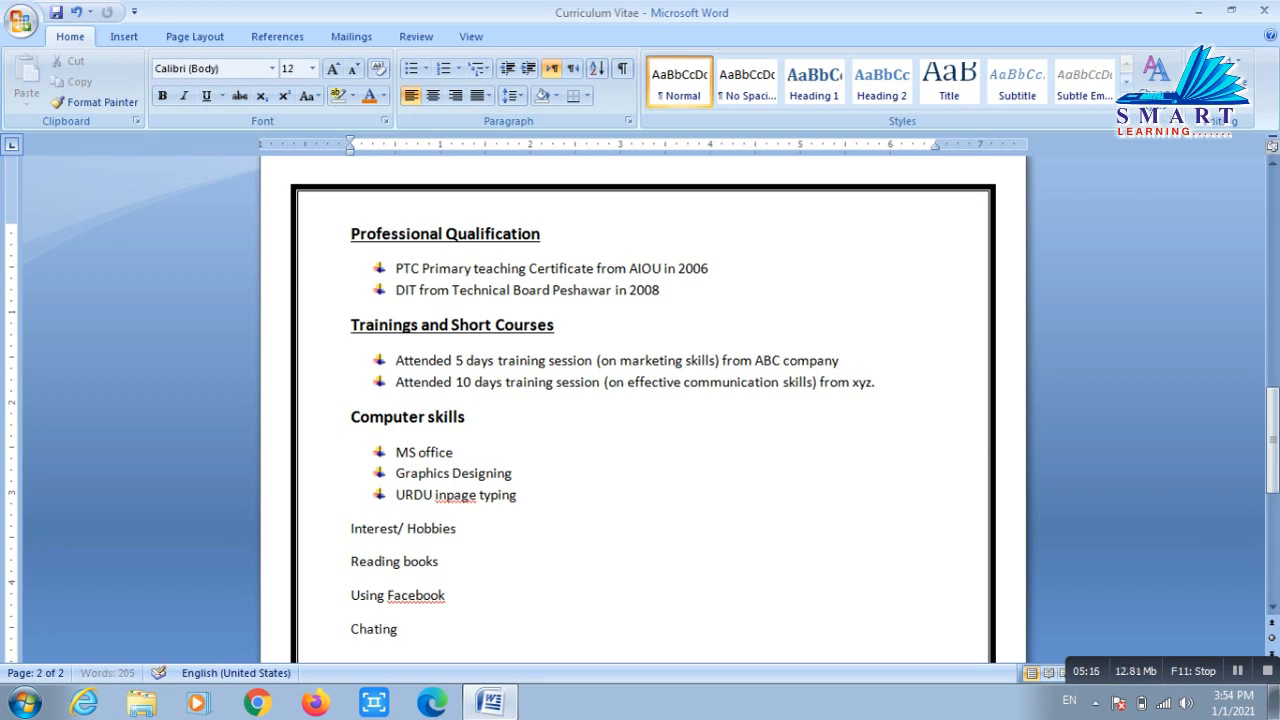
{"action": "type", "text": " with friends"}
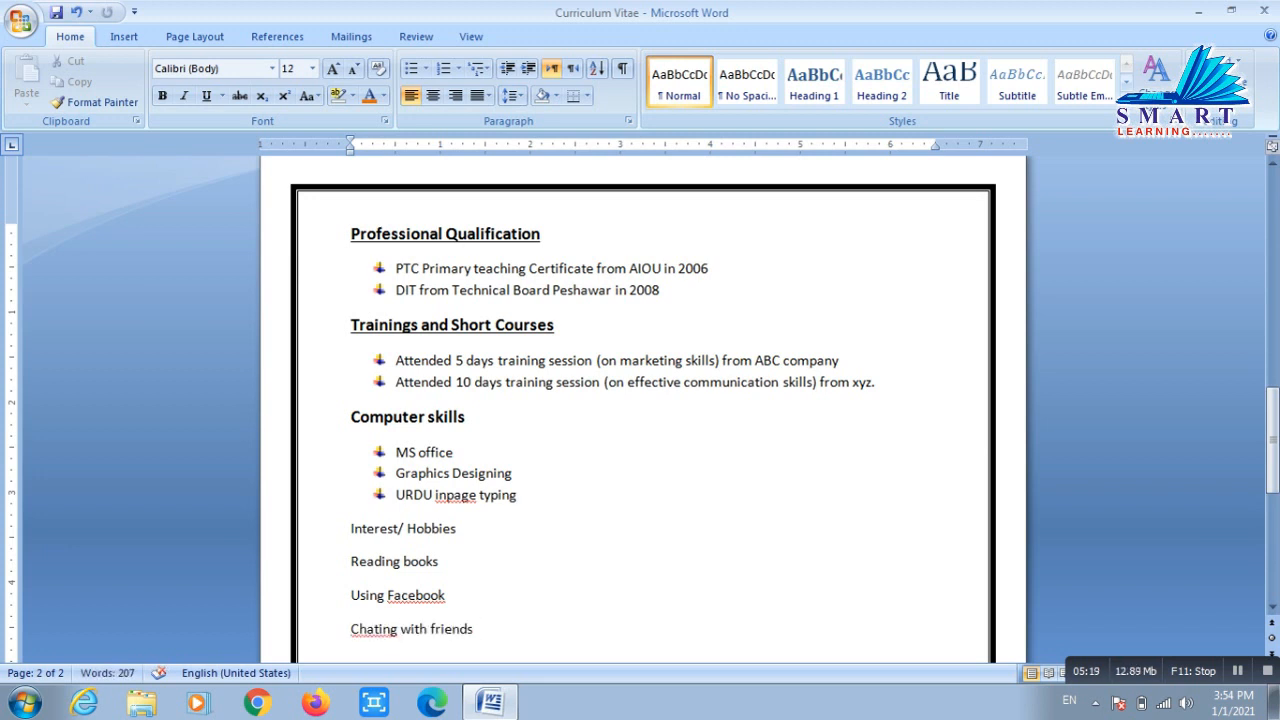
{"action": "key", "text": "Return"}
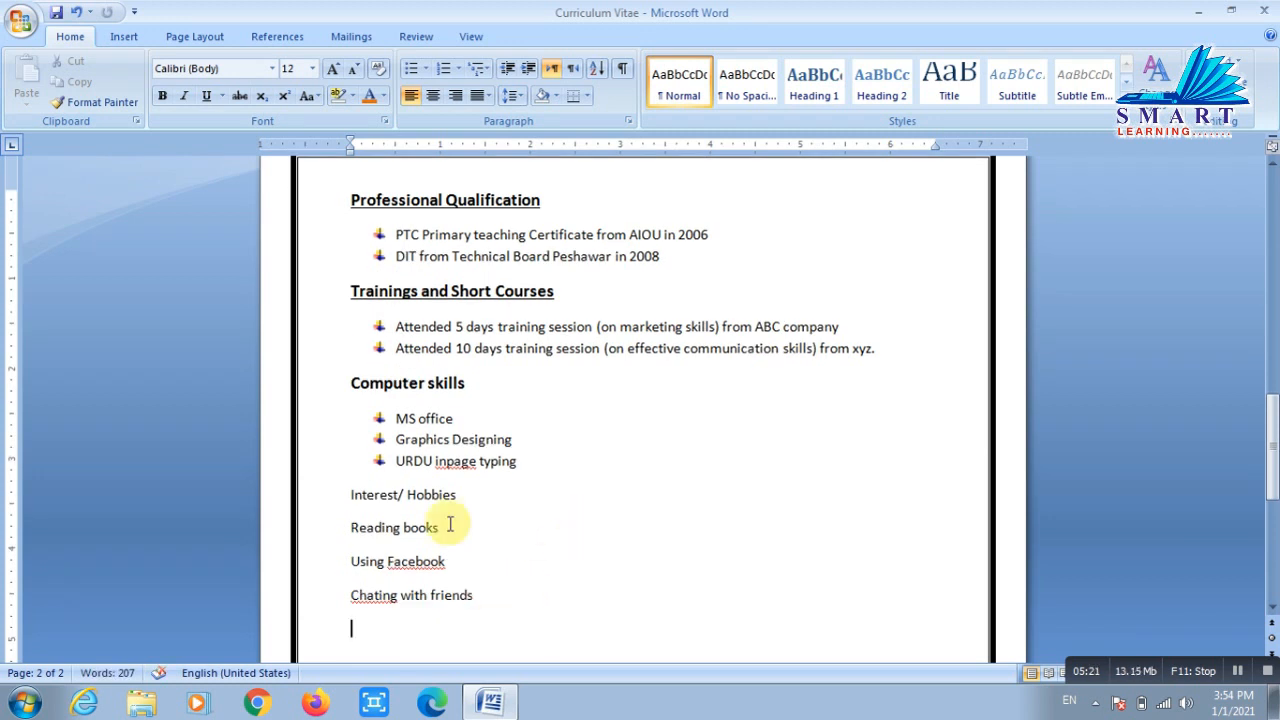
- Format the "Interest/ Hobbies" heading as bold 14 pt text
{"action": "triple_click", "coordinate": [427, 494]}
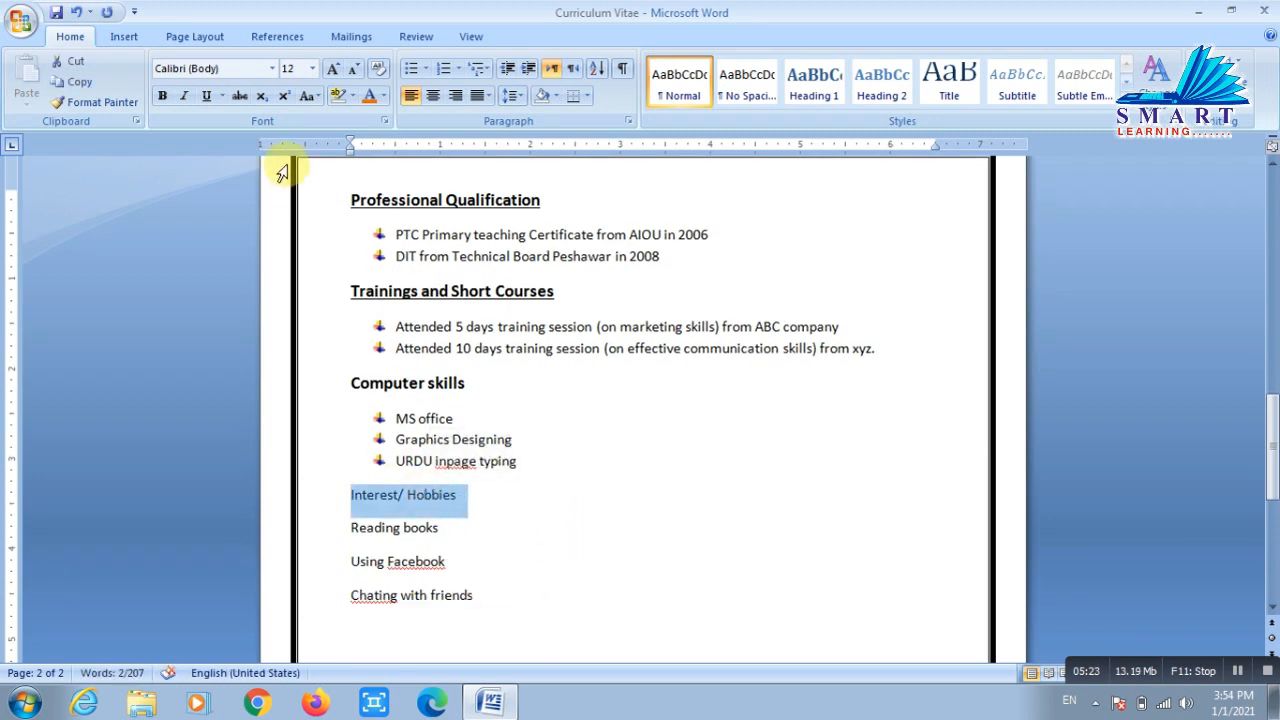
{"action": "left_click", "coordinate": [163, 95]}
{"action": "left_click", "coordinate": [334, 68]}
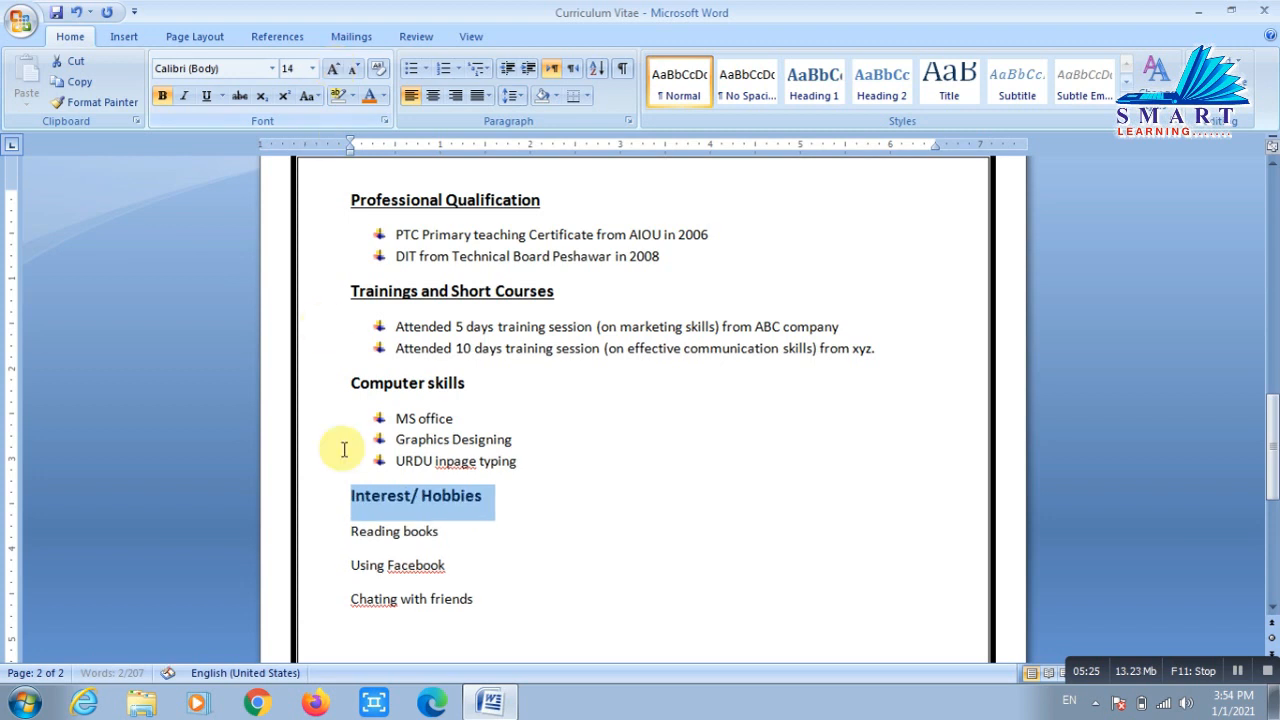
- Apply bullets to the three entries under "Interest/ Hobbies", and place the cursor on the empty line below them
{"action": "left_click_drag", "start_coordinate": [399, 600], "coordinate": [378, 546]}
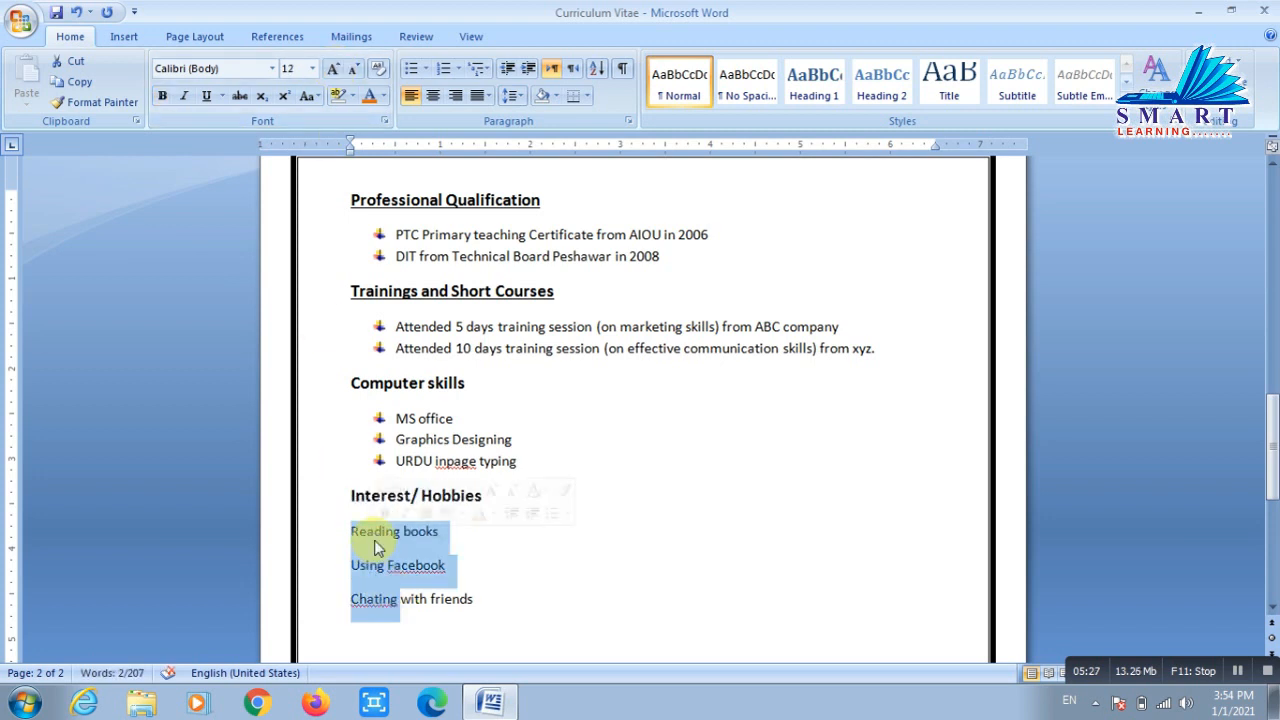
{"action": "left_click", "coordinate": [411, 68]}
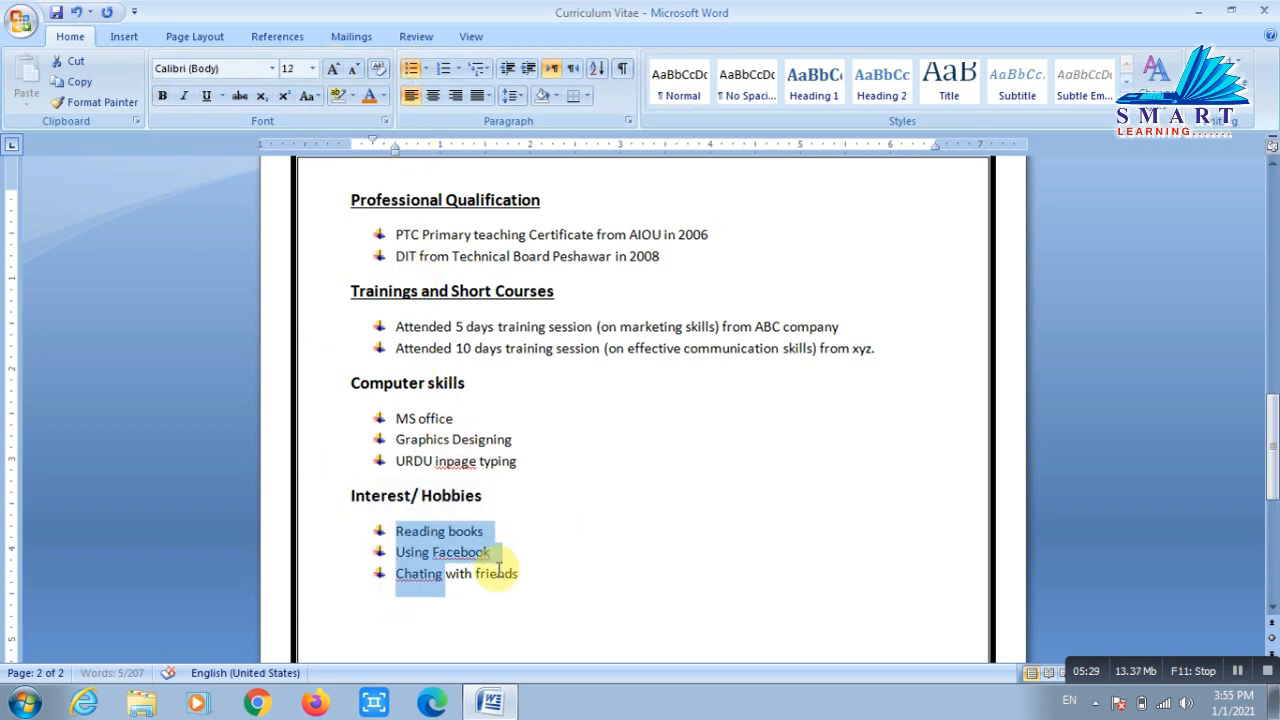
{"action": "left_click", "coordinate": [503, 612]}
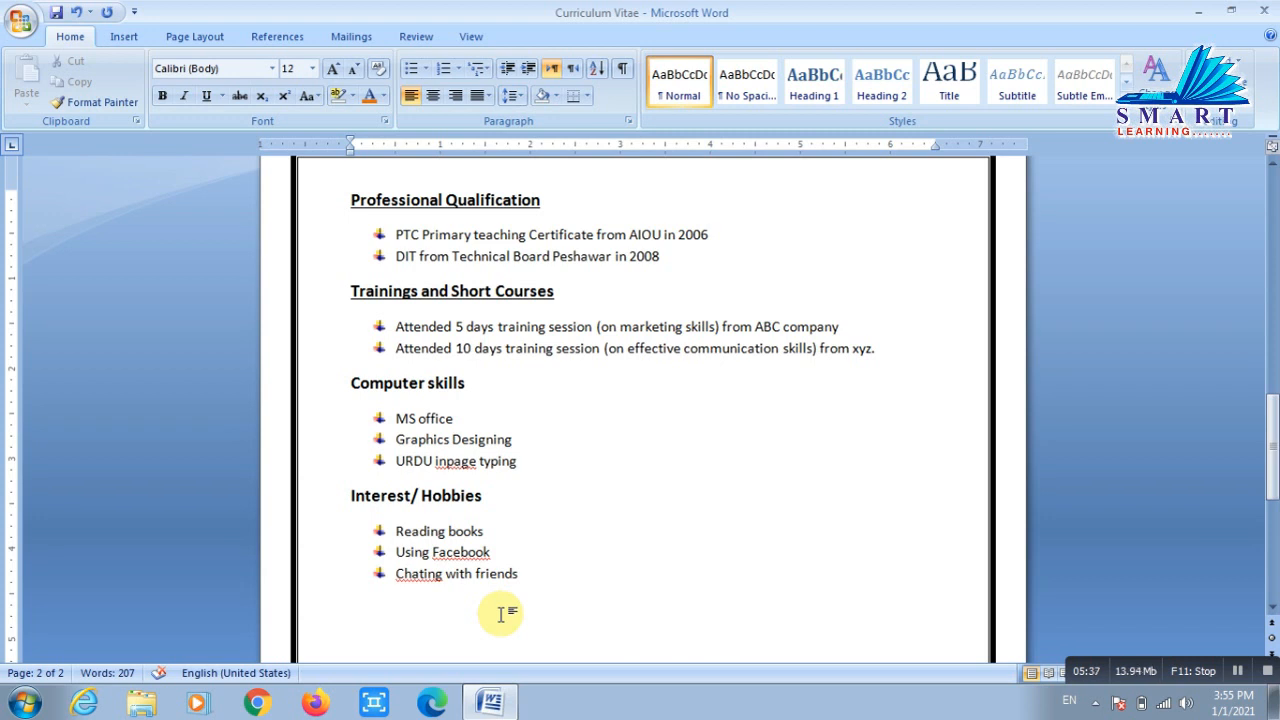
- Enter the label "Languages can:" on the line below the hobbies list
{"action": "type", "text": "Language"}
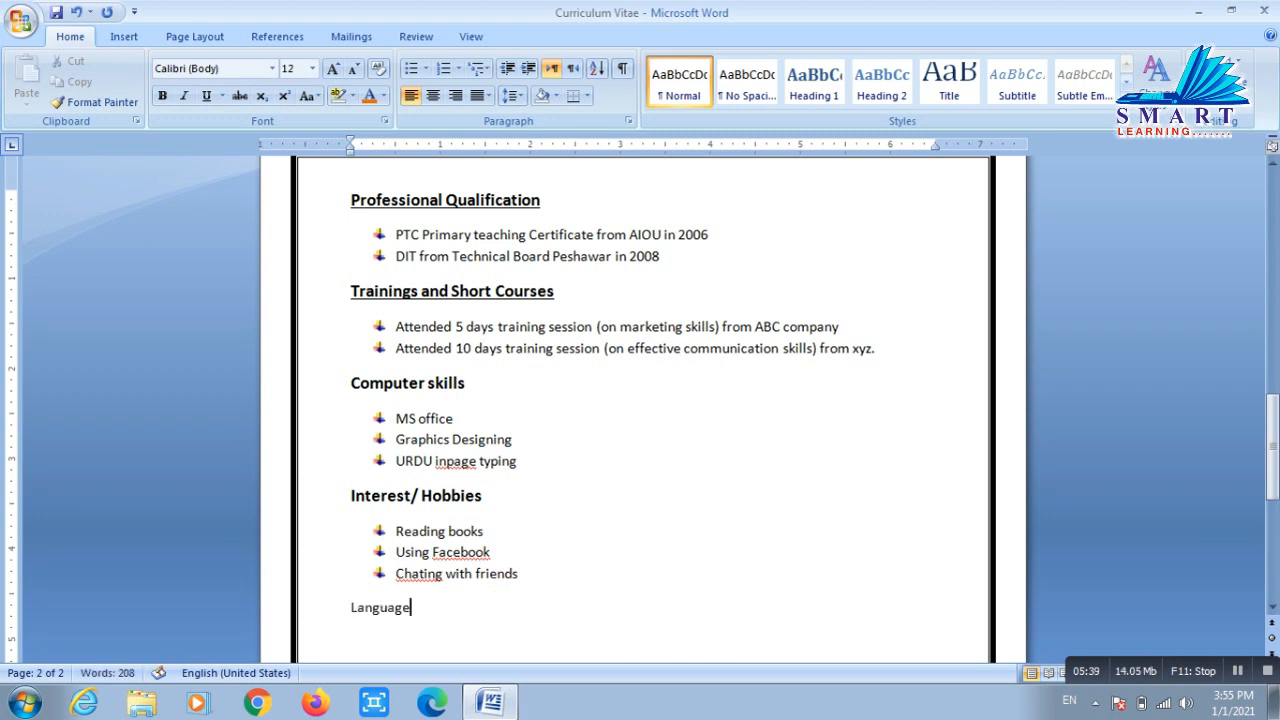
{"action": "type", "text": "s can"}
{"action": "double_click", "coordinate": [380, 607]}
{"action": "left_click", "coordinate": [493, 628]}
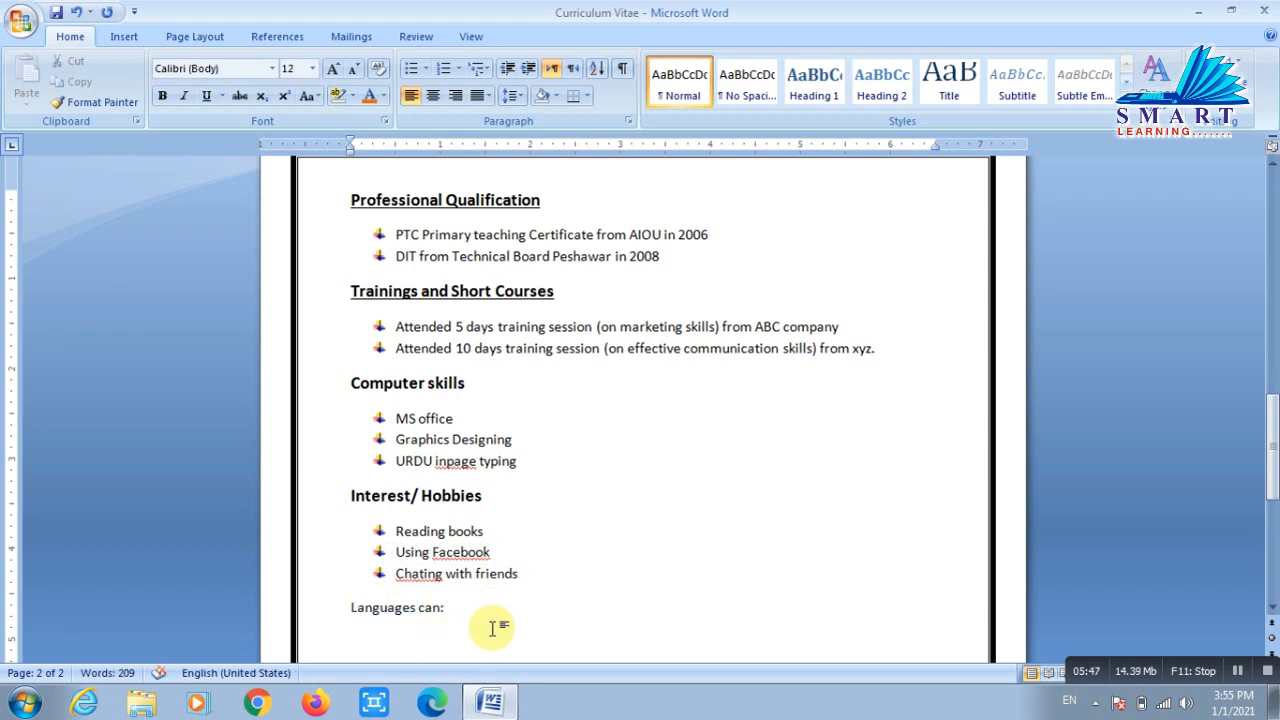
- Add the tab-separated column headings "Understand", "Speak", "Write" and "Read" after "Languages can:" on the same line
{"action": "key", "text": "Tab"}
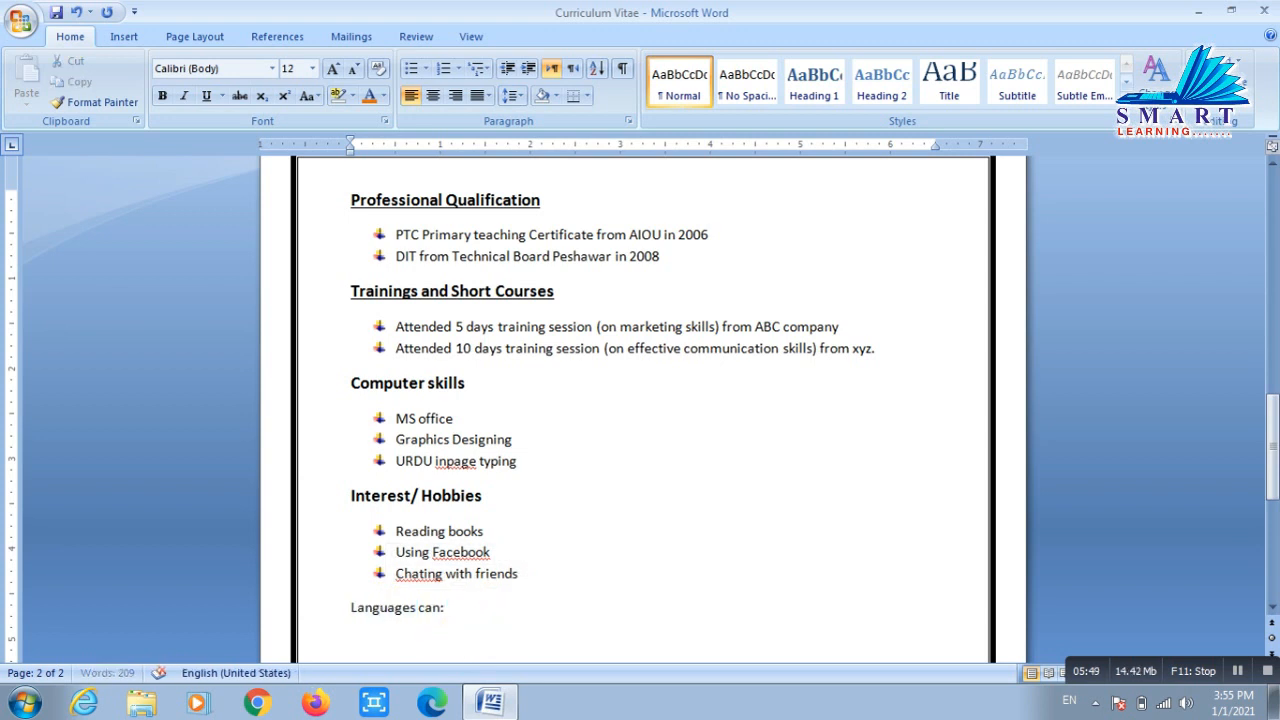
{"action": "type", "text": "Understadd"}
{"action": "key", "text": "Tab"}
{"action": "key", "text": "Tab"}
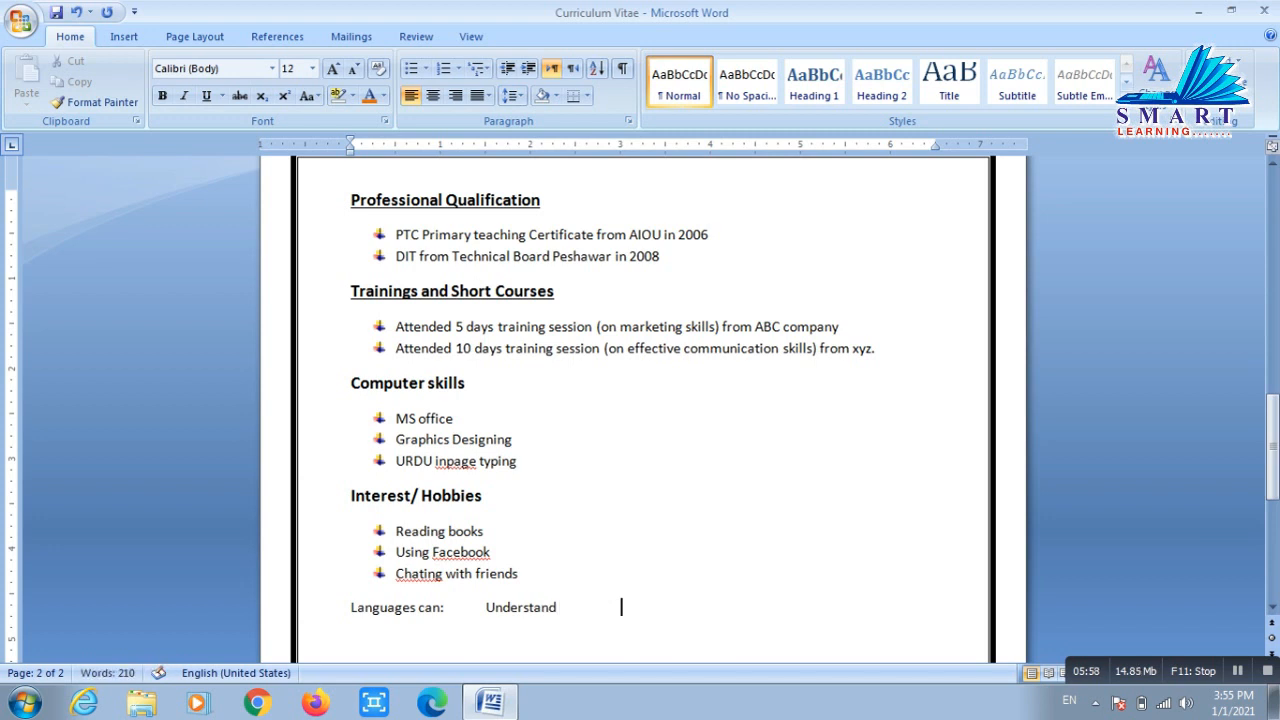
{"action": "type", "text": "Speak"}
{"action": "key", "text": "Tab"}
{"action": "type", "text": "Write"}
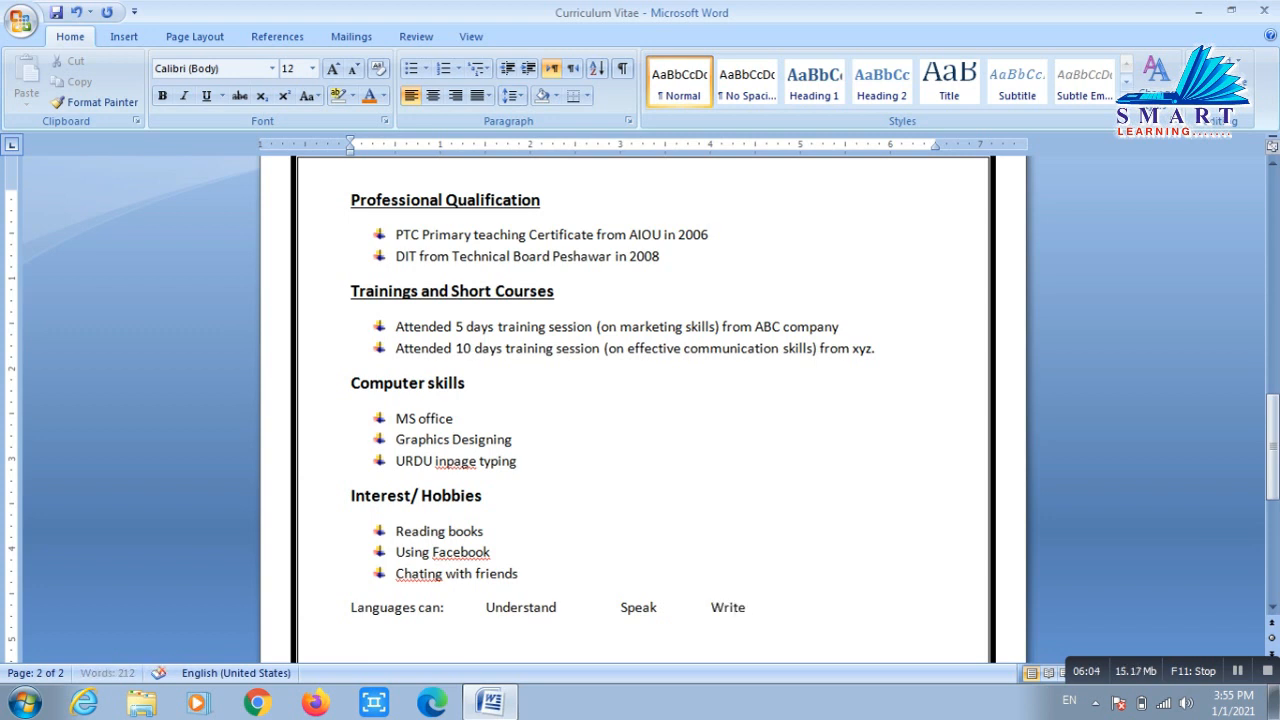
{"action": "key", "text": "Tab"}
{"action": "type", "text": "Read"}
- Format the whole "Languages can:" heading line as bold 14 pt text
{"action": "key", "text": "shift+Home"}
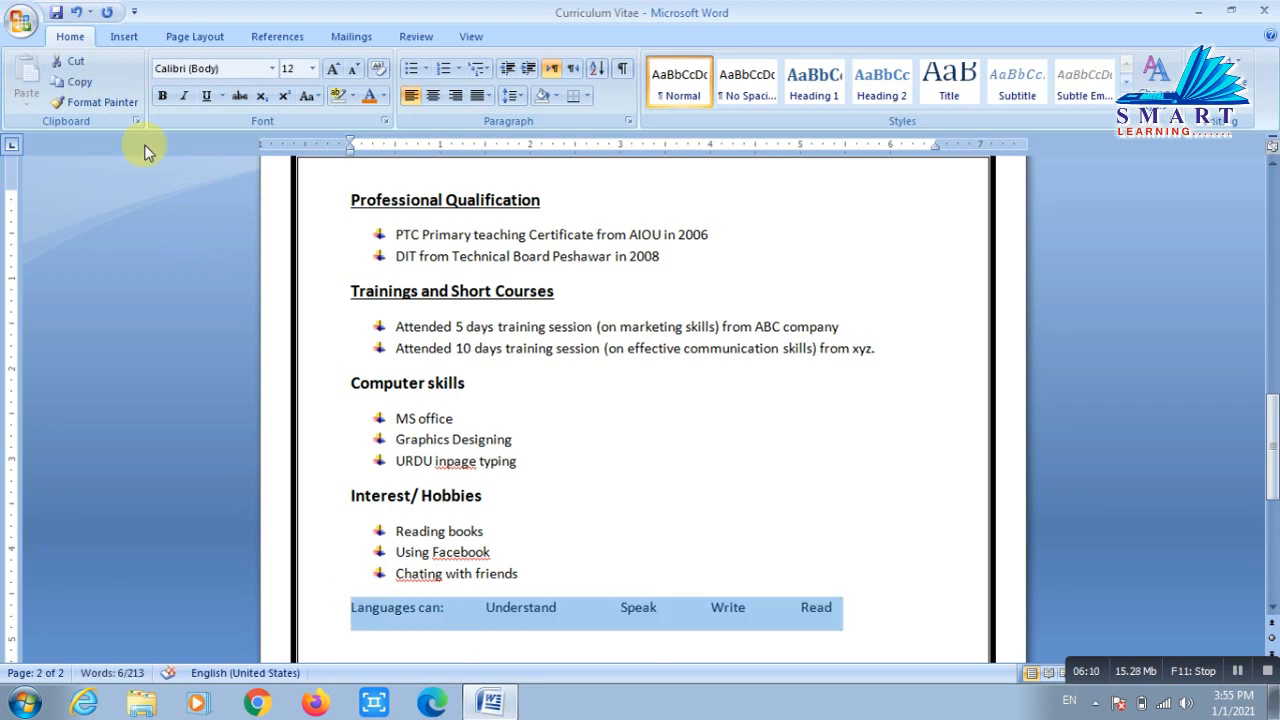
{"action": "left_click", "coordinate": [162, 95]}
{"action": "left_click", "coordinate": [333, 68]}
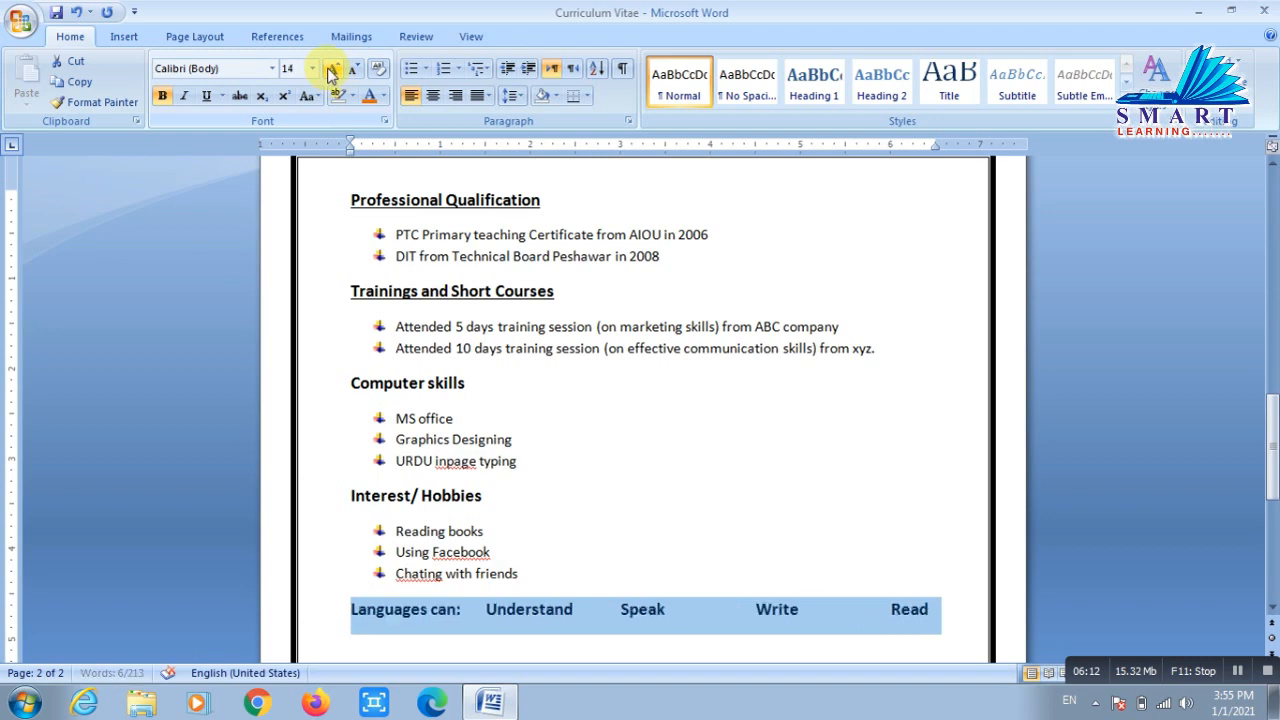
{"action": "left_click", "coordinate": [614, 583]}
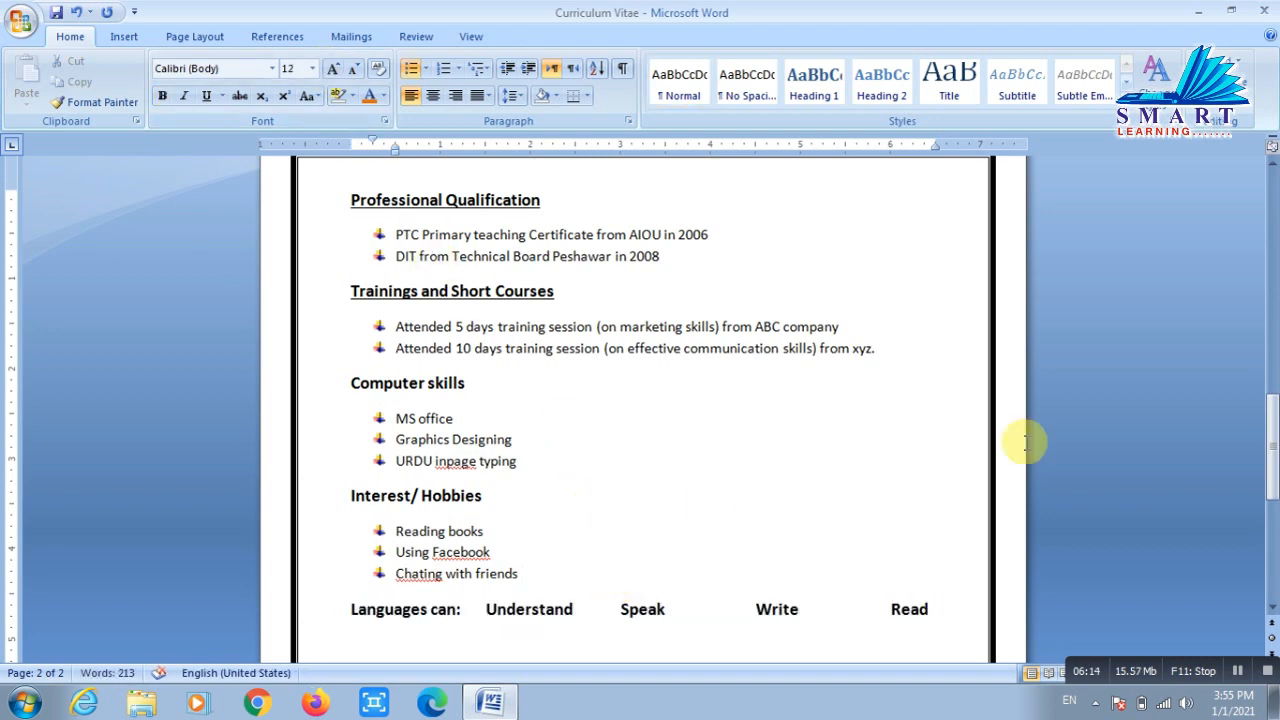
- Start a new regular 12 pt line below the "Languages can:" heading row
{"action": "left_click_drag", "start_coordinate": [1270, 450], "coordinate": [1271, 500]}
{"action": "left_click", "coordinate": [823, 415]}
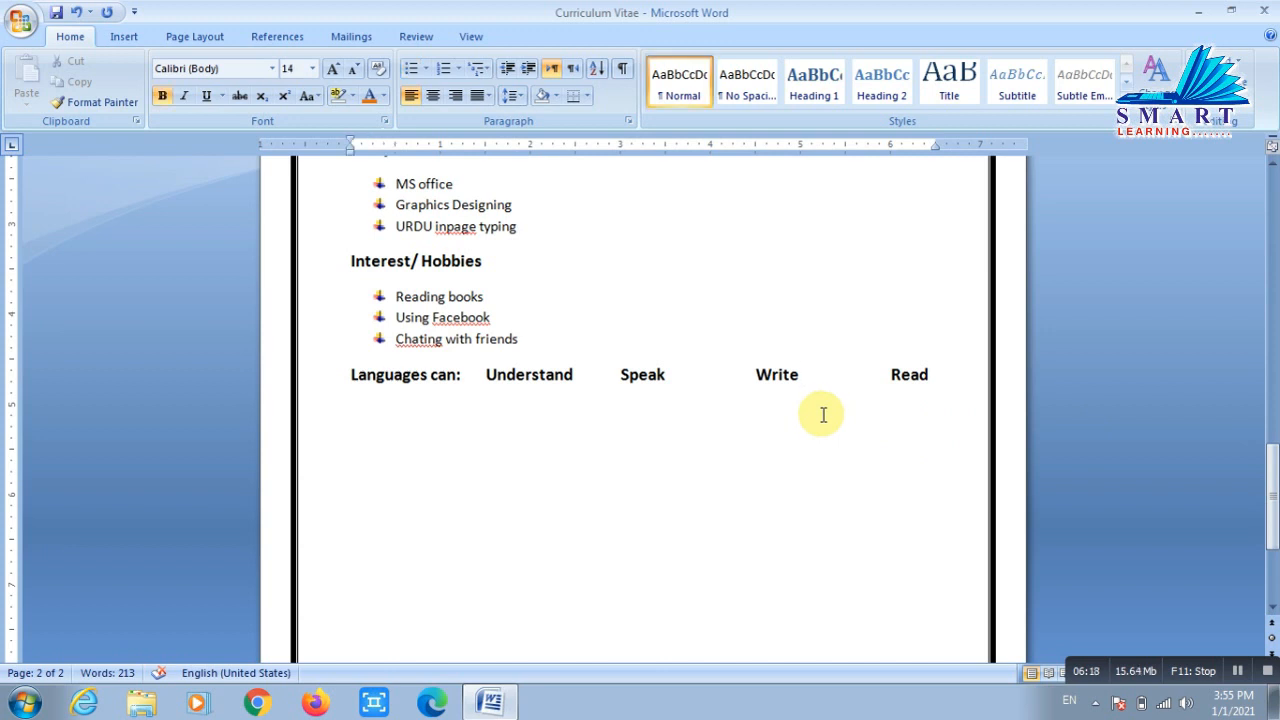
{"action": "left_click", "coordinate": [823, 415]}
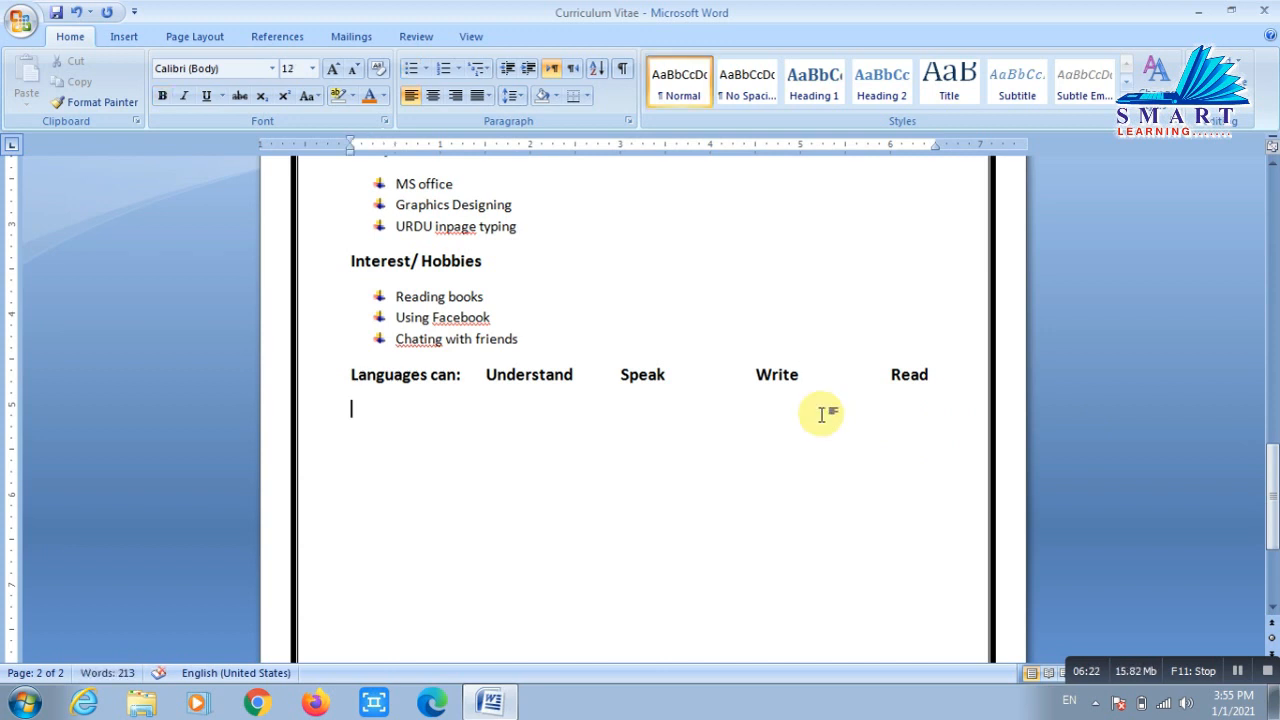
{"action": "key", "text": "Tab"}
{"action": "key", "text": "Tab"}
{"action": "key", "text": "BackSpace"}
{"action": "key", "text": "BackSpace"}
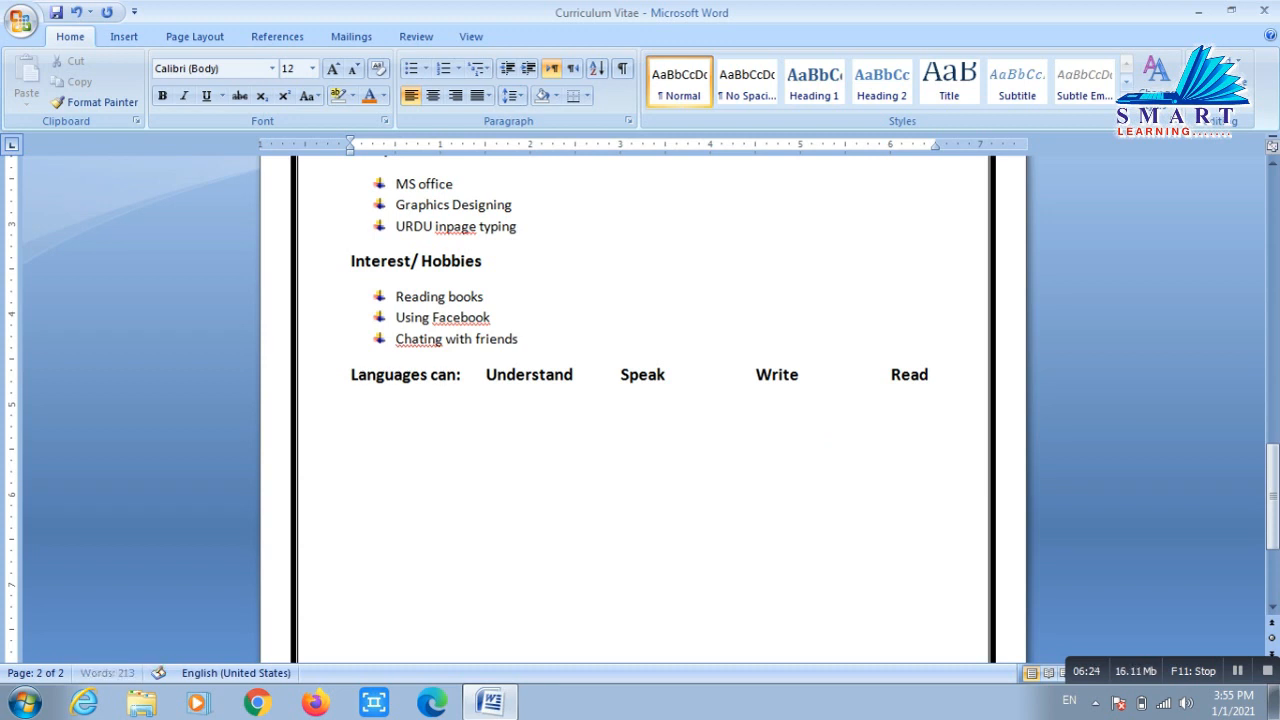
- Enter a row for "English" below the languages heading row, with "Yes" aligned under both "Understand" and "Speak"
{"action": "type", "text": "English"}
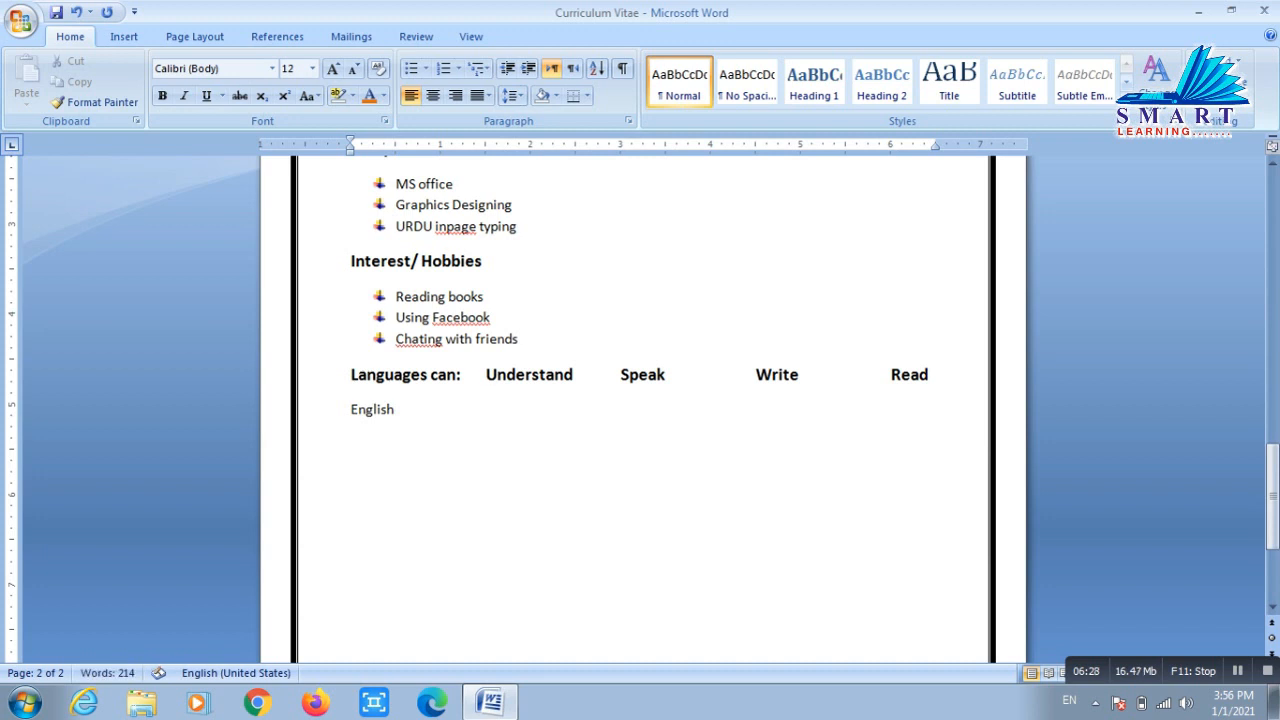
{"action": "key", "text": "Tab"}
{"action": "key", "text": "Tab"}
{"action": "key", "text": "Tab"}
{"action": "type", "text": "Yes"}
{"action": "key", "text": "Tab"}
{"action": "key", "text": "Tab"}
{"action": "key", "text": "Tab"}
{"action": "type", "text": "Y"}
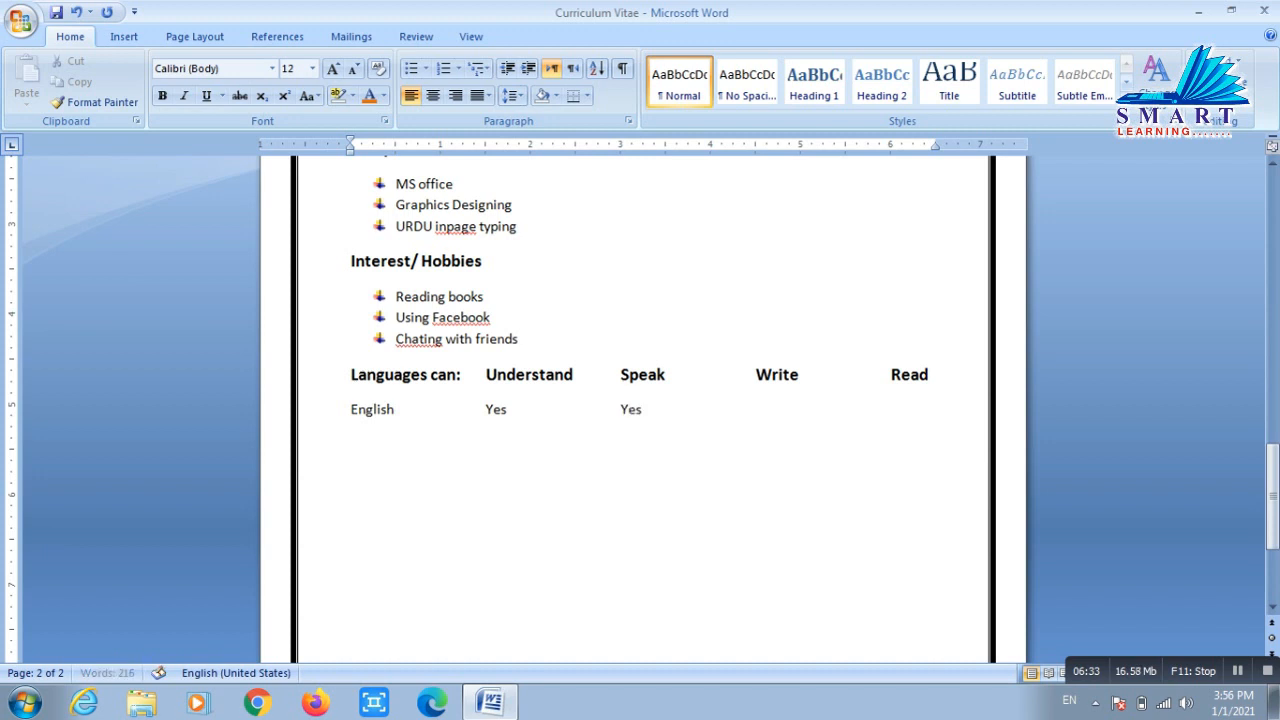